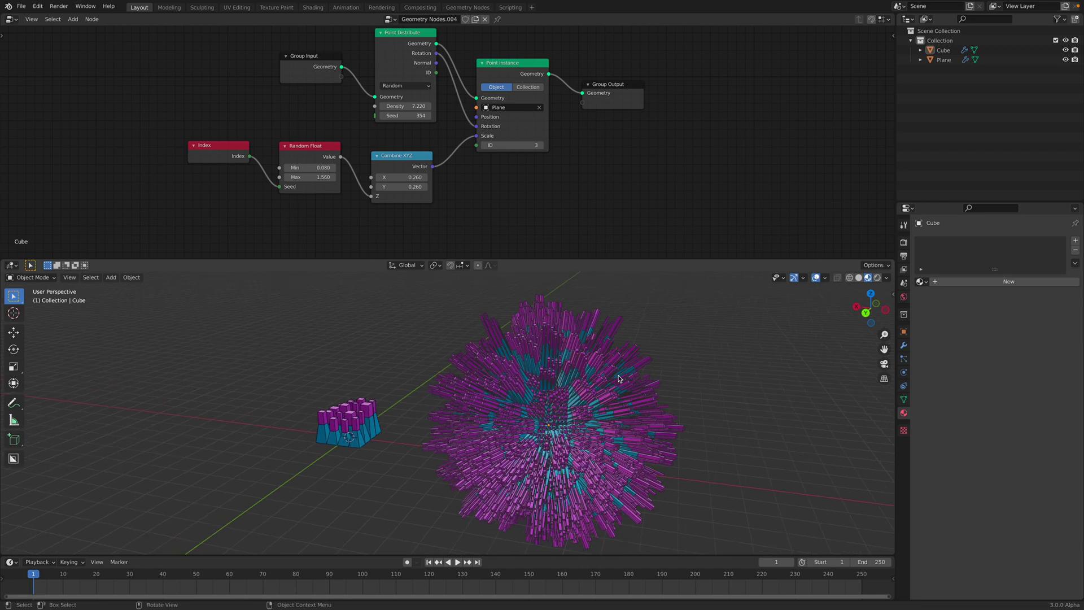
# Step: Display the splash screen to check the program version, and dismiss it
pyautogui.click(8, 6)
pyautogui.click(28, 17)
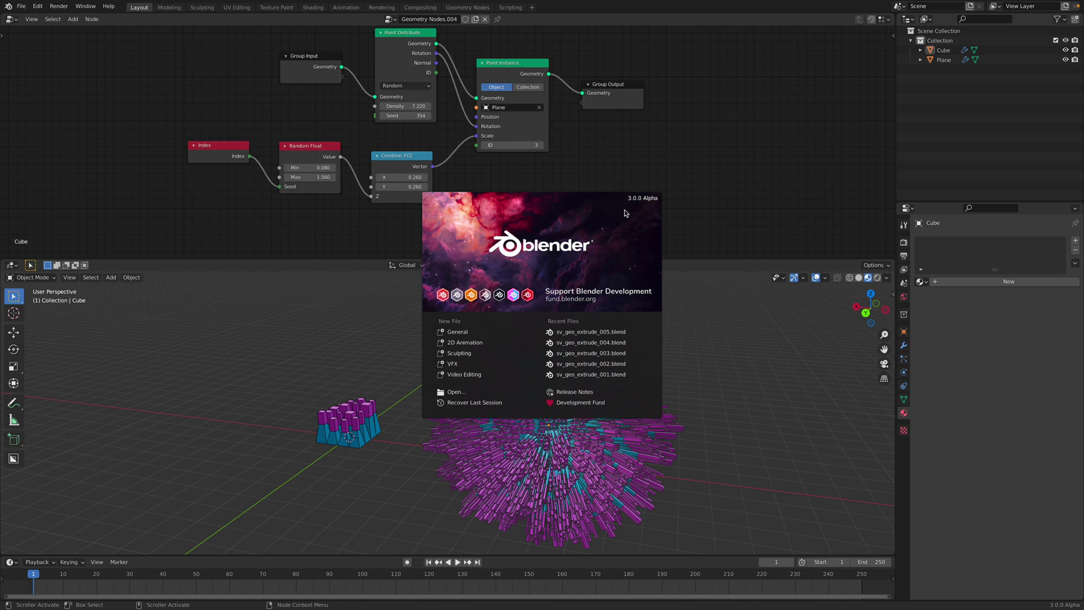
pyautogui.click(632, 189)
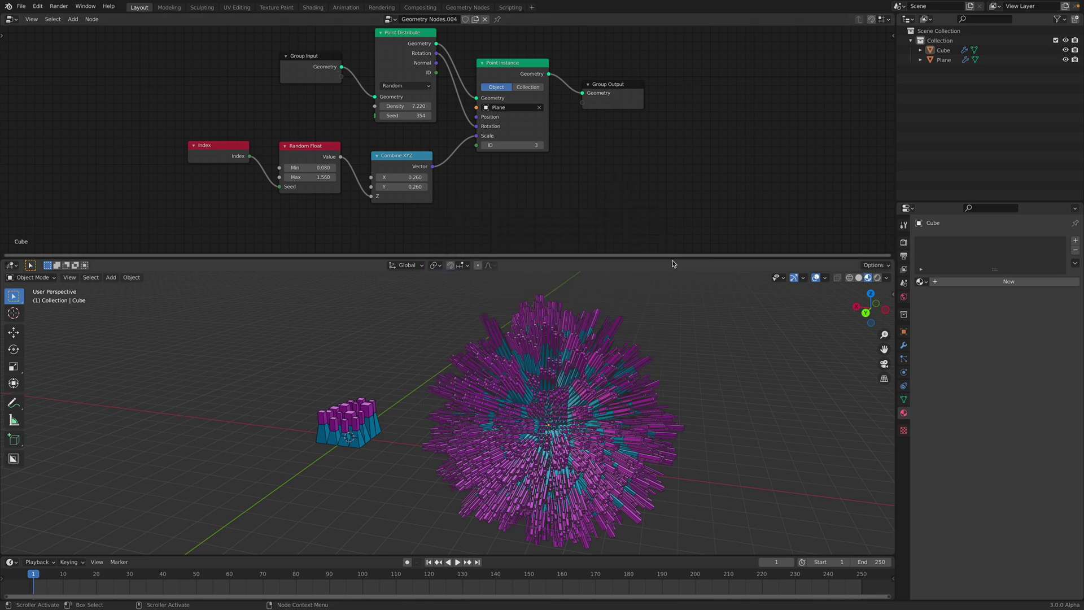
pyautogui.moveTo(672, 259); pyautogui.dragTo(672, 257)
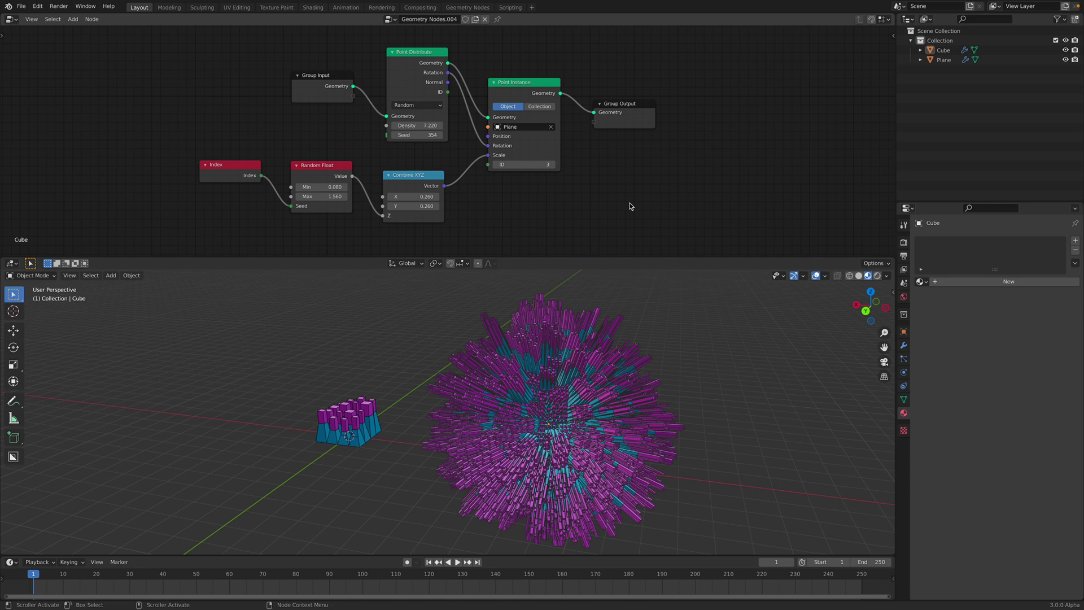
# Step: Select the spiky cube object and inspect its base mesh in Edit Mode, returning to Object Mode
pyautogui.scroll(5, 604, 343)
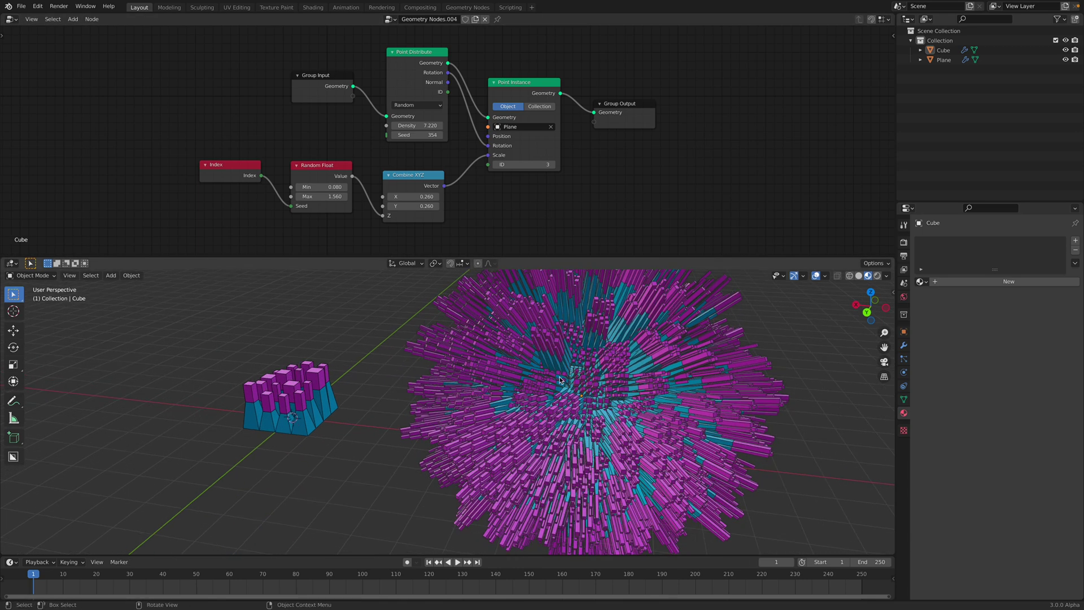
pyautogui.scroll(-3, 559, 380)
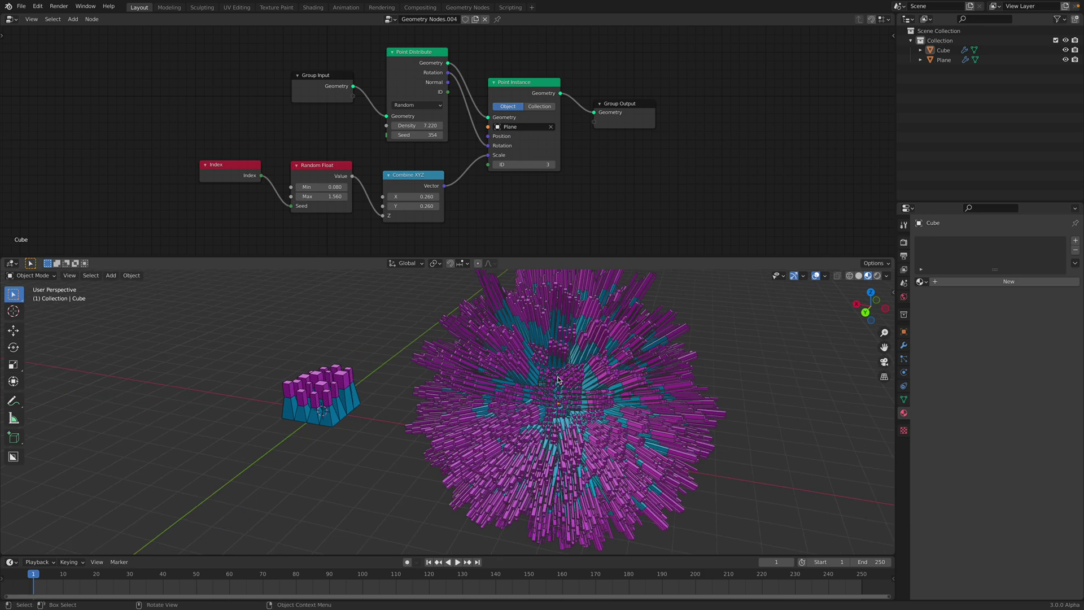
pyautogui.click(557, 379)
pyautogui.press('Tab')
pyautogui.moveTo(572, 379); pyautogui.dragTo(590, 394, button='middle')
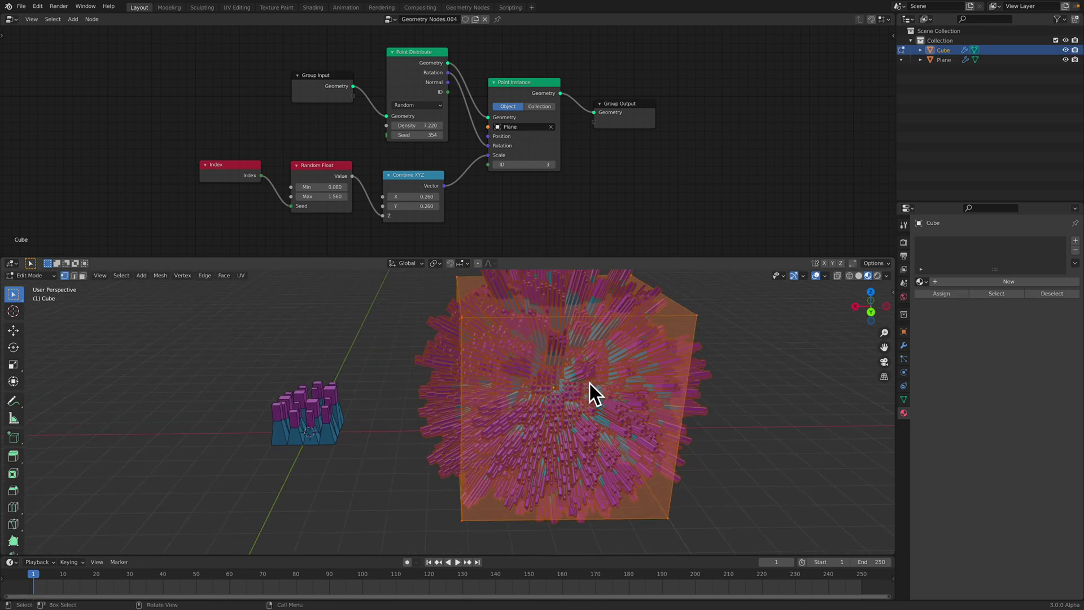
pyautogui.moveTo(619, 346); pyautogui.dragTo(593, 333, button='middle')
pyautogui.press('Tab')
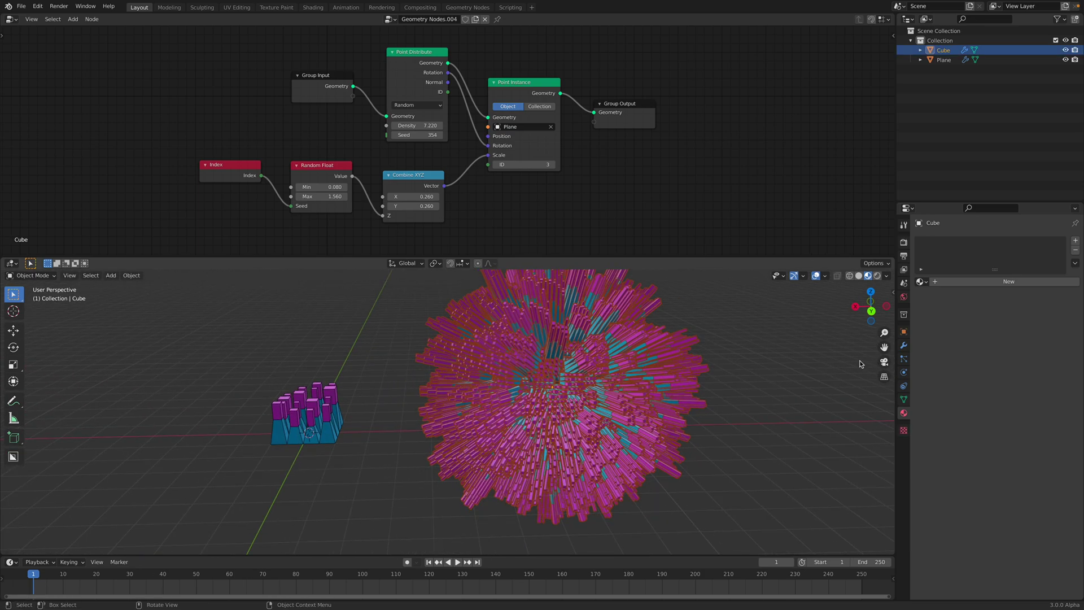
# Step: Set the viewport level of the cube's Subdivision modifier to 2
pyautogui.click(903, 344)
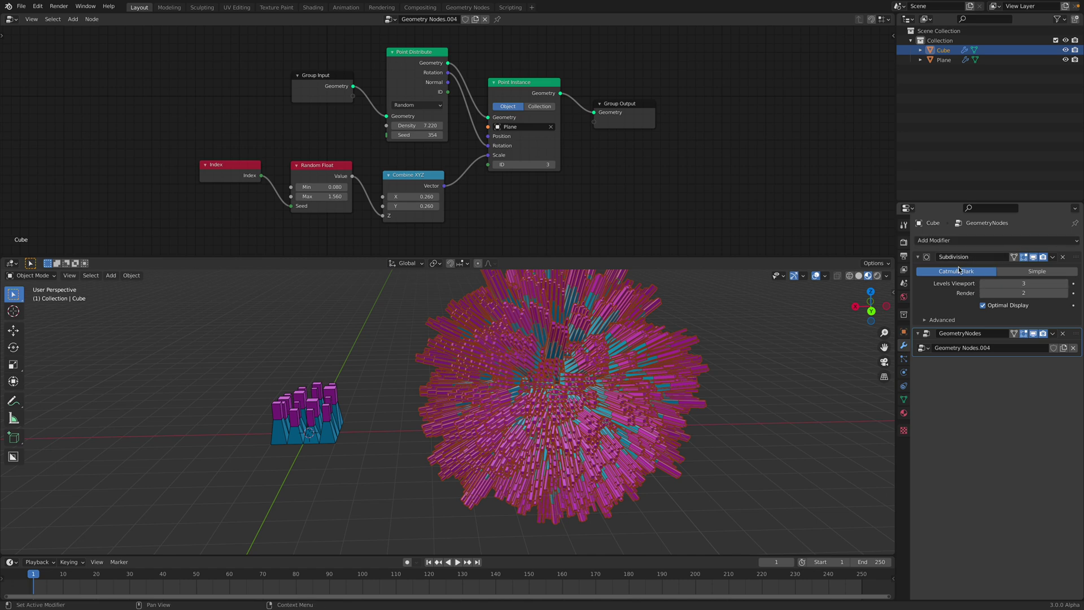
pyautogui.moveTo(686, 275); pyautogui.dragTo(628, 289, button='middle')
pyautogui.moveTo(635, 258); pyautogui.dragTo(636, 228)
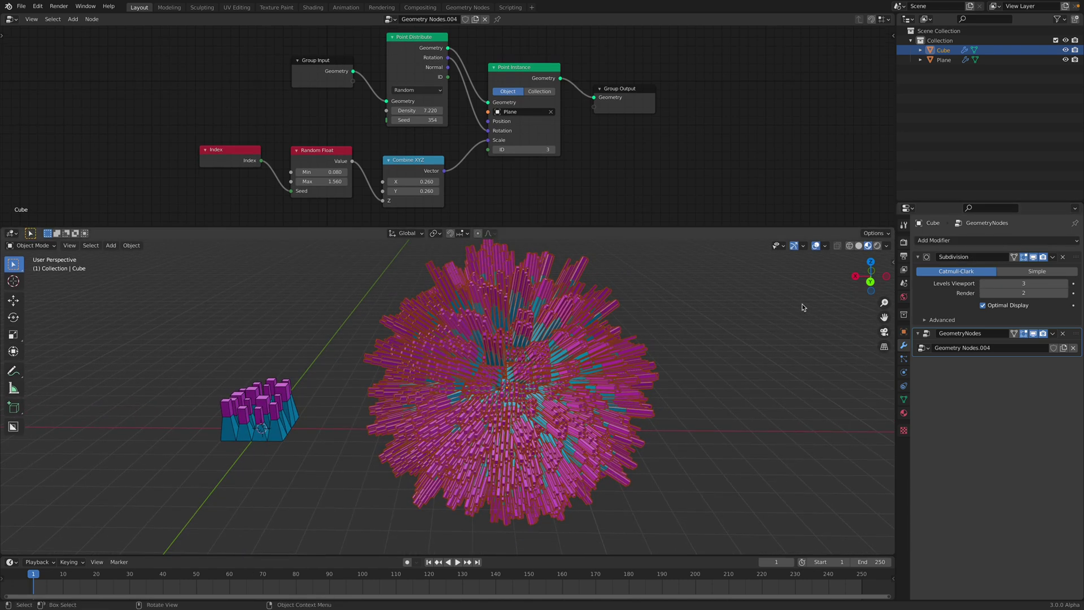
pyautogui.click(982, 285)
pyautogui.moveTo(685, 363); pyautogui.dragTo(617, 351, button='middle')
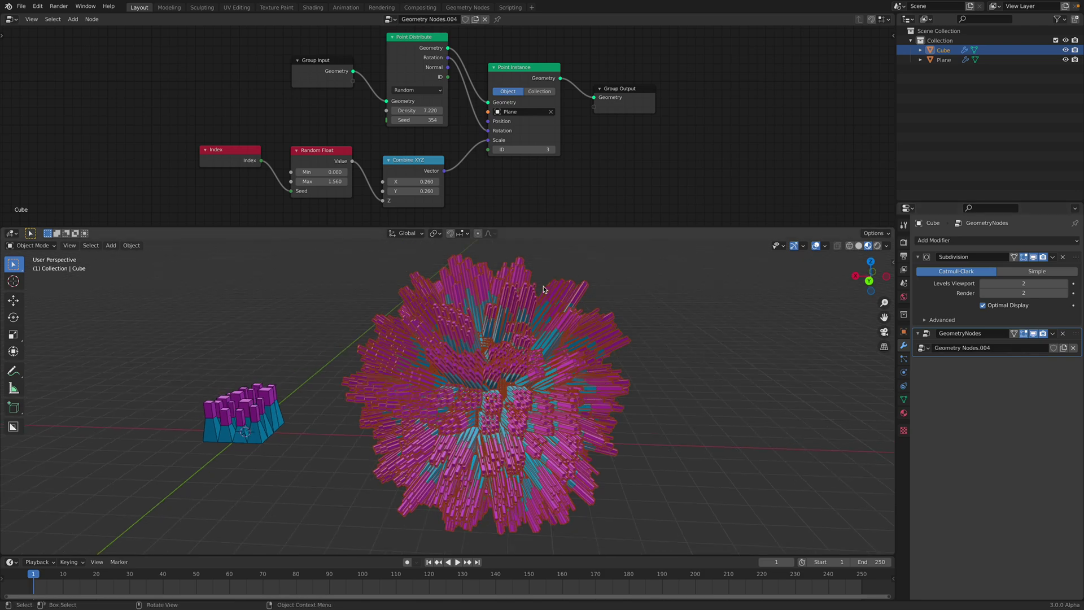
# Step: Select the small extruded plane to view its geometry node tree
pyautogui.keyDown('shift'); pyautogui.moveTo(266, 404); pyautogui.dragTo(375, 419, button='middle'); pyautogui.keyUp('shift')
pyautogui.scroll(3, 447, 389)
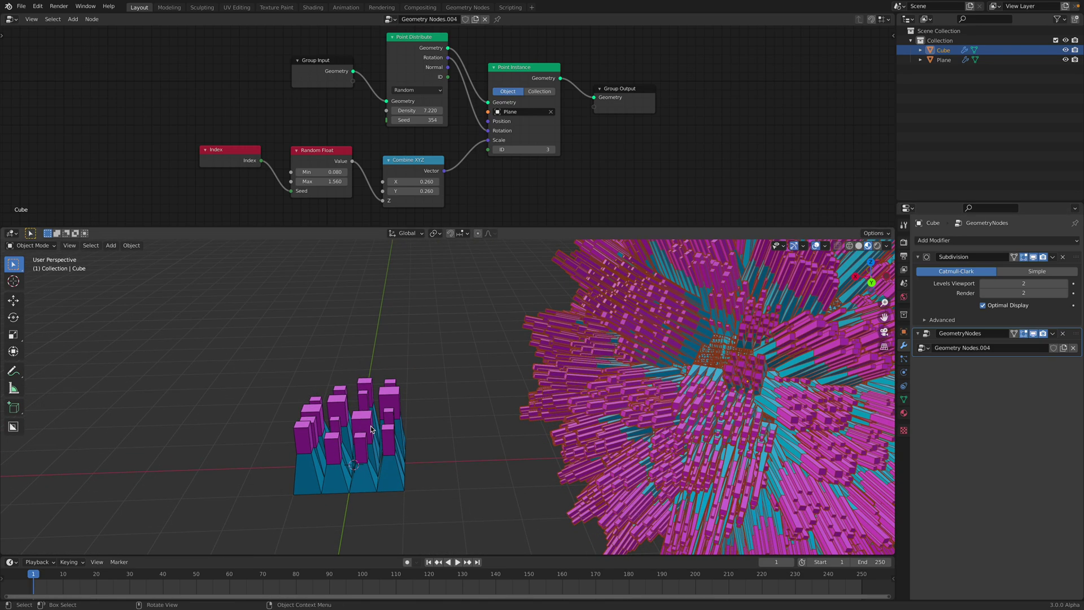
pyautogui.click(306, 425)
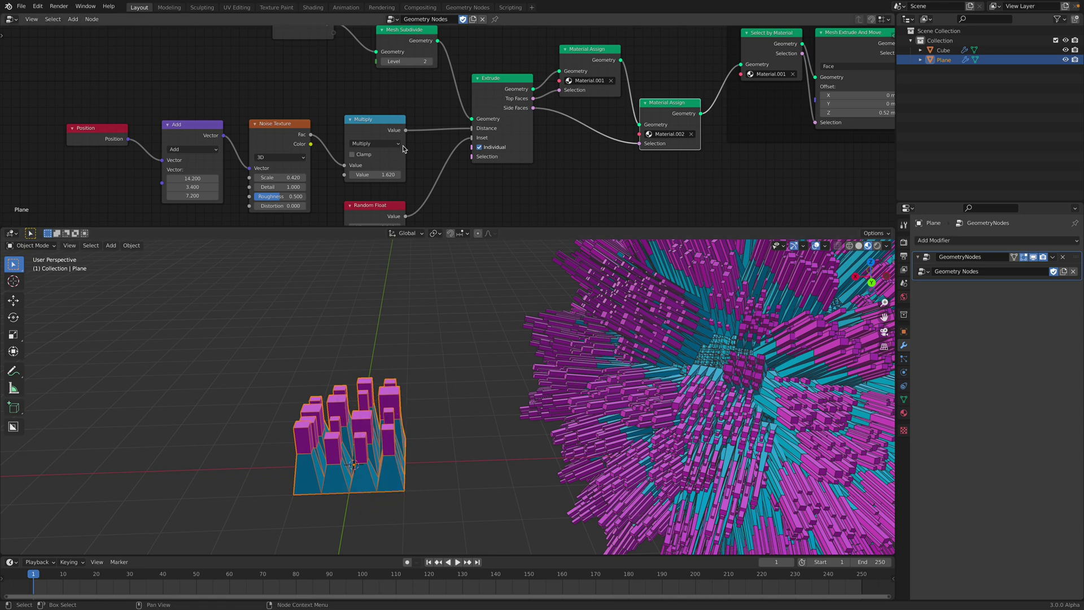
pyautogui.scroll(-2, 513, 386)
pyautogui.keyDown('shift'); pyautogui.moveTo(515, 382); pyautogui.dragTo(426, 386, button='middle'); pyautogui.keyUp('shift')
# Step: Reselect the spiky cube and enlarge the node editor showing its node tree
pyautogui.click(558, 395)
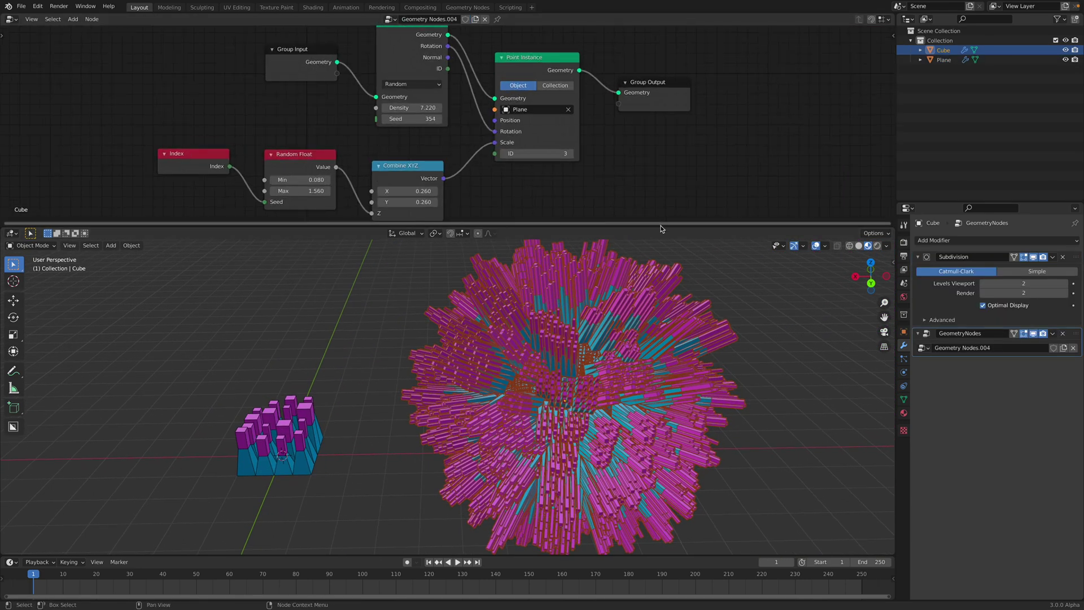
pyautogui.moveTo(662, 226); pyautogui.dragTo(643, 257)
pyautogui.moveTo(643, 257); pyautogui.dragTo(688, 290, button='middle')
pyautogui.scroll(2, 687, 290)
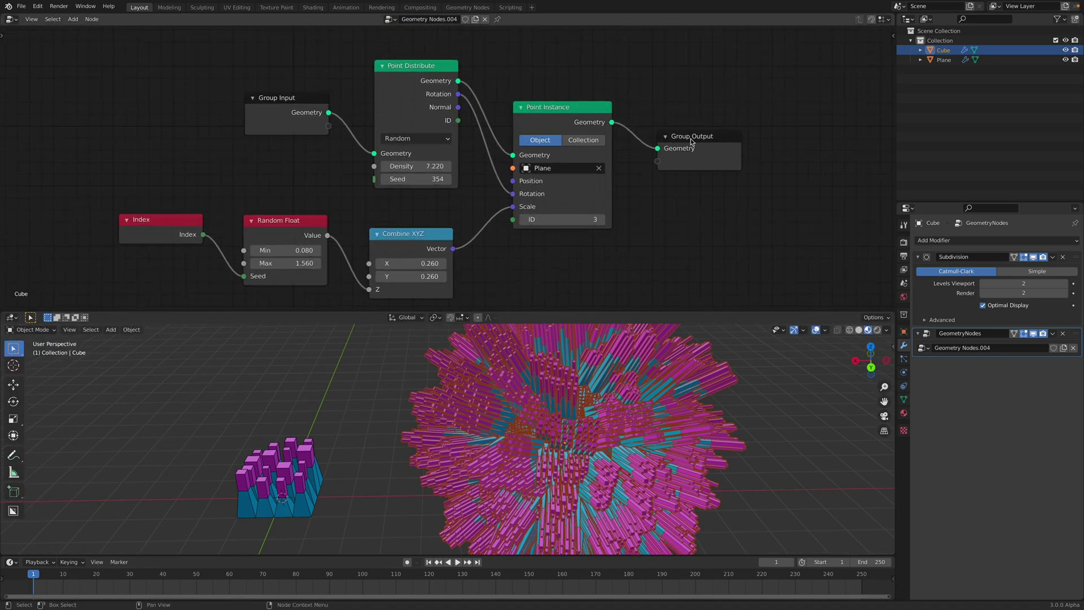
# Step: Spread out the Group Output, Point Instance, Group Input and Point Distribute nodes in the cube's tree
pyautogui.moveTo(690, 137); pyautogui.dragTo(721, 124)
pyautogui.moveTo(569, 111); pyautogui.dragTo(587, 106)
pyautogui.moveTo(404, 95); pyautogui.dragTo(417, 90, button='middle')
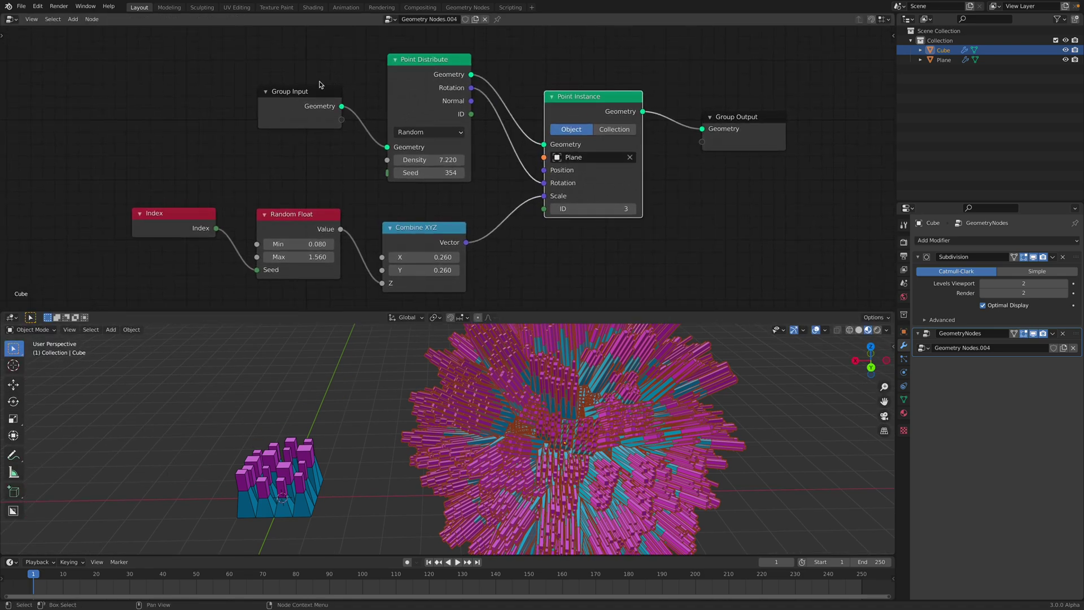
pyautogui.moveTo(319, 92); pyautogui.dragTo(316, 81)
pyautogui.moveTo(409, 80); pyautogui.dragTo(407, 77)
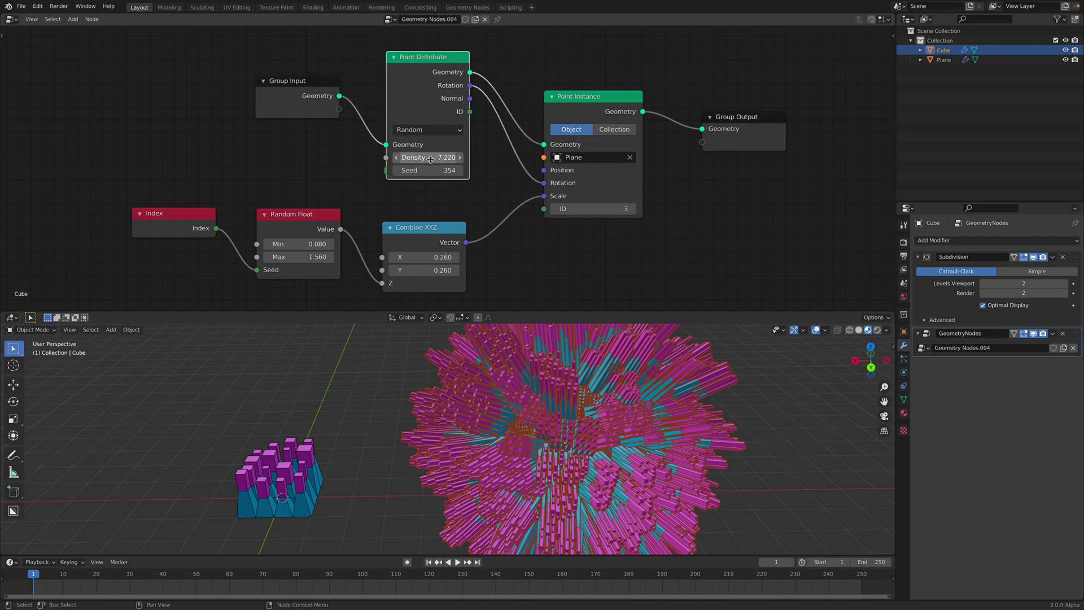
# Step: Set the Point Distribute seed to 422 and add space between the Point Distribute and Point Instance nodes
pyautogui.moveTo(432, 168); pyautogui.dragTo(454, 168)
pyautogui.moveTo(585, 114); pyautogui.dragTo(600, 109)
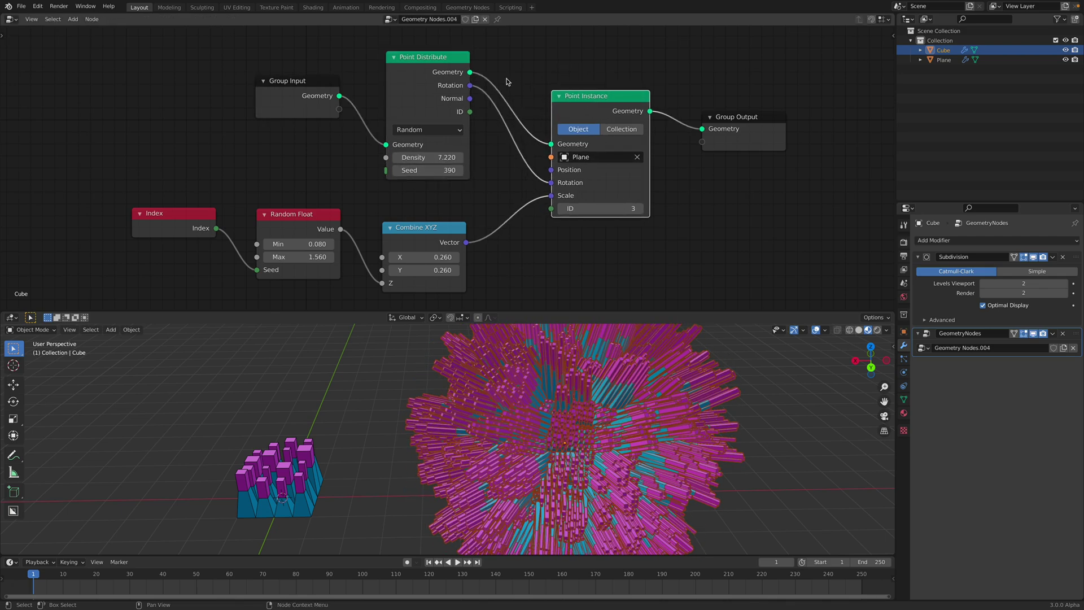
pyautogui.moveTo(424, 67); pyautogui.dragTo(420, 66)
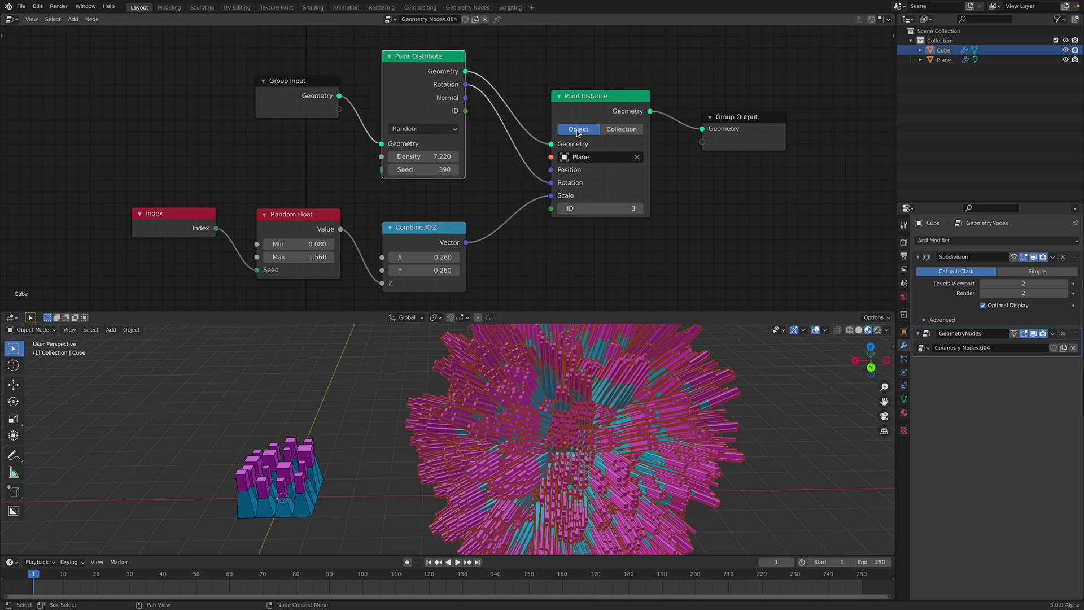
pyautogui.moveTo(585, 117); pyautogui.dragTo(587, 112)
pyautogui.moveTo(587, 142); pyautogui.dragTo(599, 134, button='middle')
pyautogui.moveTo(449, 161); pyautogui.dragTo(471, 161)
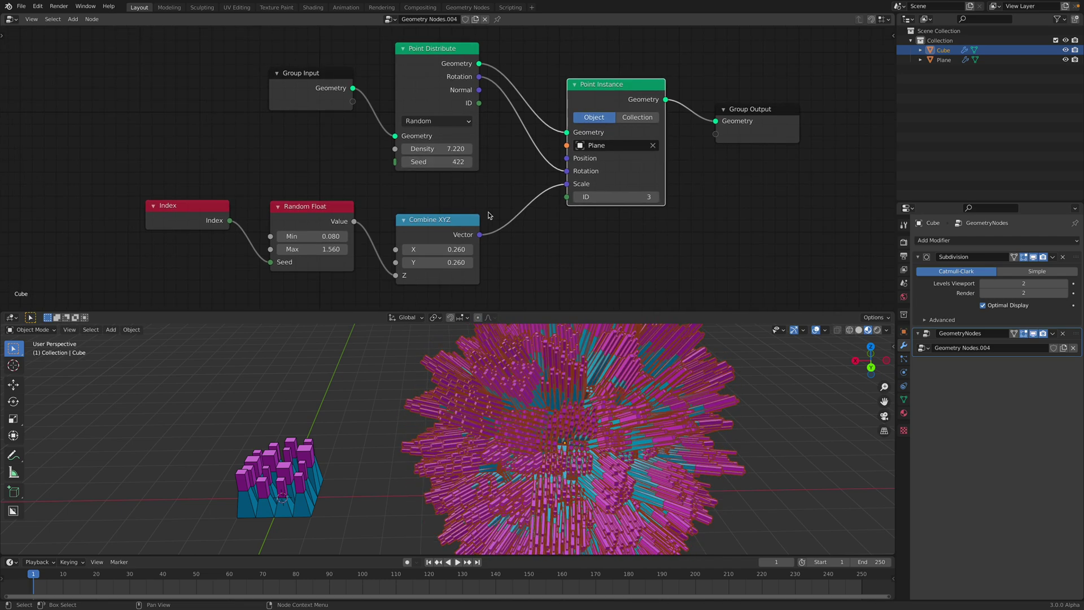
# Step: Reposition the Combine XYZ, Index and Random Float nodes that feed the instance scale
pyautogui.scroll(-1, 489, 216)
pyautogui.moveTo(489, 217); pyautogui.dragTo(486, 191, button='middle')
pyautogui.moveTo(463, 196); pyautogui.dragTo(471, 190)
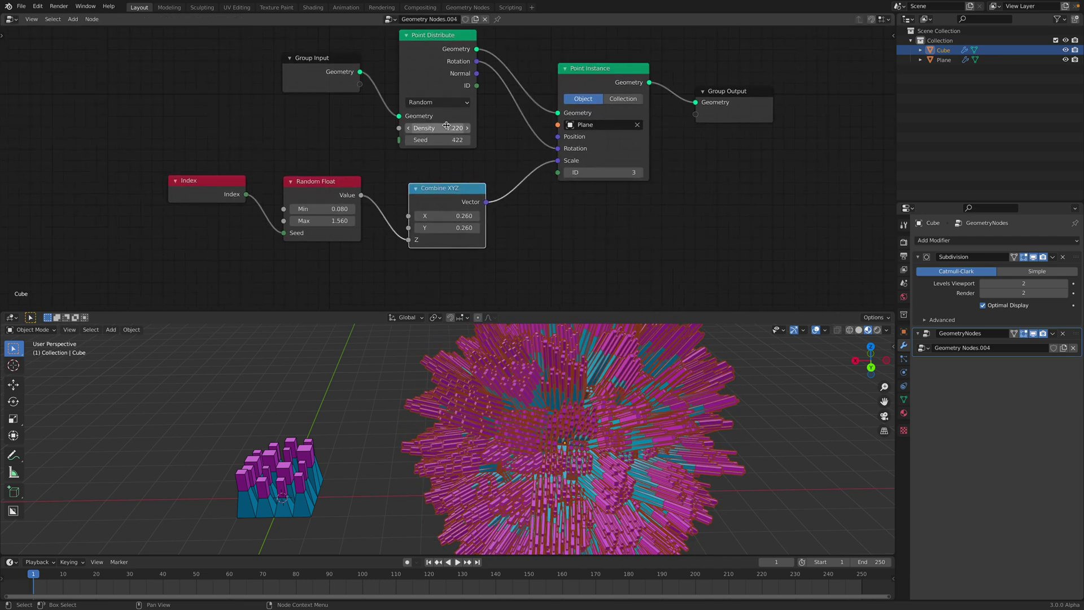
pyautogui.moveTo(445, 204); pyautogui.dragTo(449, 185, button='middle')
pyautogui.moveTo(305, 161); pyautogui.dragTo(308, 162)
pyautogui.moveTo(309, 162); pyautogui.dragTo(332, 179, button='middle')
pyautogui.moveTo(247, 179); pyautogui.dragTo(238, 178)
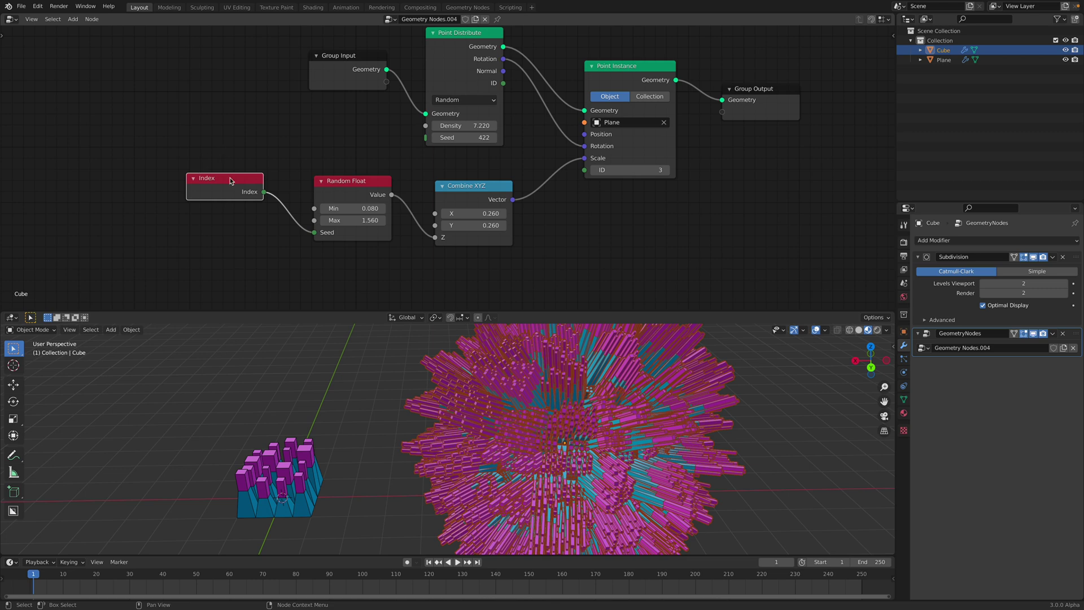
pyautogui.moveTo(344, 170); pyautogui.dragTo(346, 177)
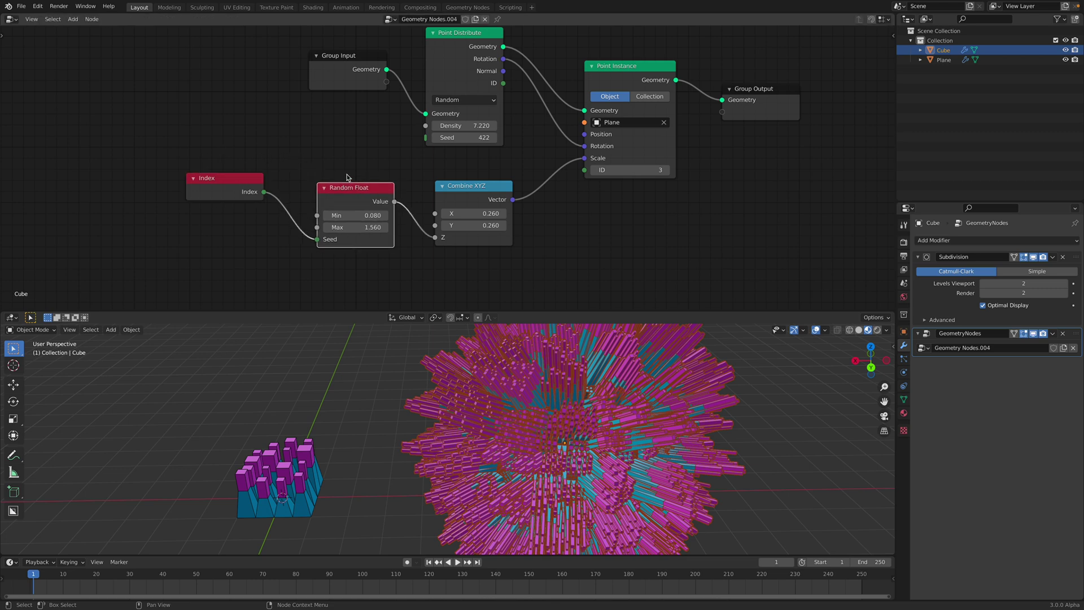
# Step: Unlink Random Float from Combine XYZ, set X and Y to 0.3 and Z to 1.7, and reconnect its value to Z
pyautogui.moveTo(446, 202); pyautogui.dragTo(510, 233)
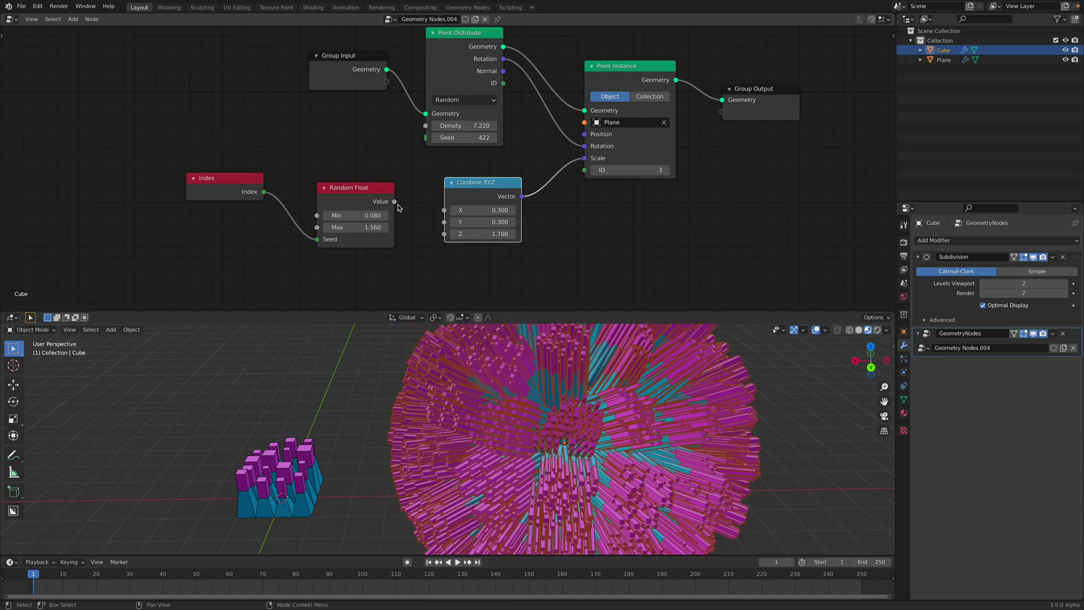
pyautogui.moveTo(360, 201); pyautogui.dragTo(361, 203)
pyautogui.moveTo(244, 186); pyautogui.dragTo(250, 186)
pyautogui.moveTo(346, 197); pyautogui.dragTo(351, 204)
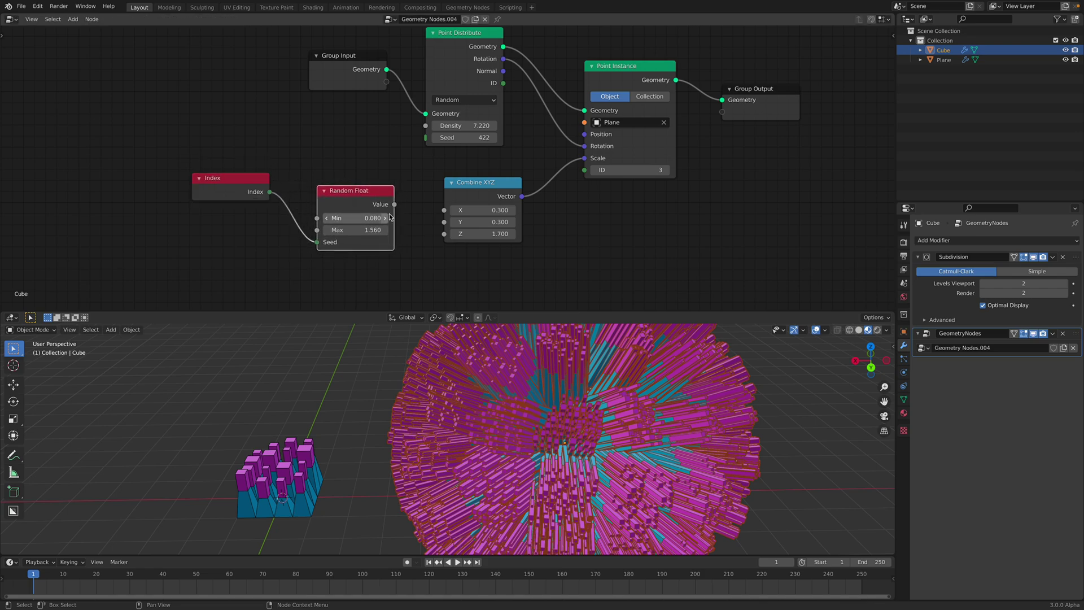
pyautogui.moveTo(447, 237); pyautogui.dragTo(445, 235)
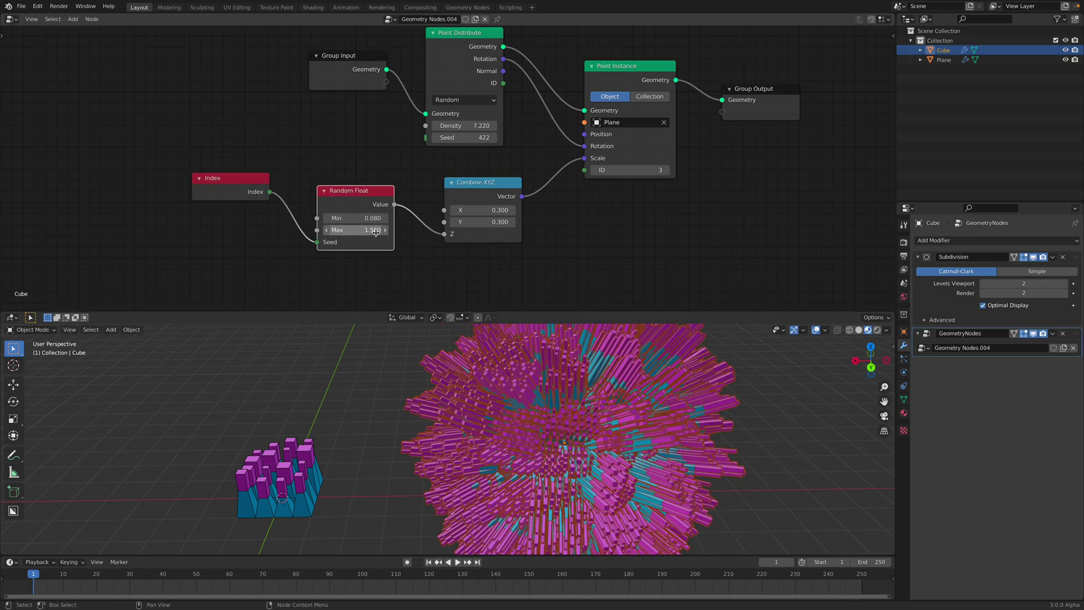
# Step: Set the Random Float minimum to 0.12 and maximum to 2.92, deselect the cube and save the file
pyautogui.moveTo(373, 219); pyautogui.dragTo(412, 231)
pyautogui.scroll(-4, 537, 416)
pyautogui.click(634, 423)
pyautogui.hotkey('ctrl', 's')
pyautogui.moveTo(634, 424); pyautogui.dragTo(623, 406, button='middle')
pyautogui.scroll(3, 623, 406)
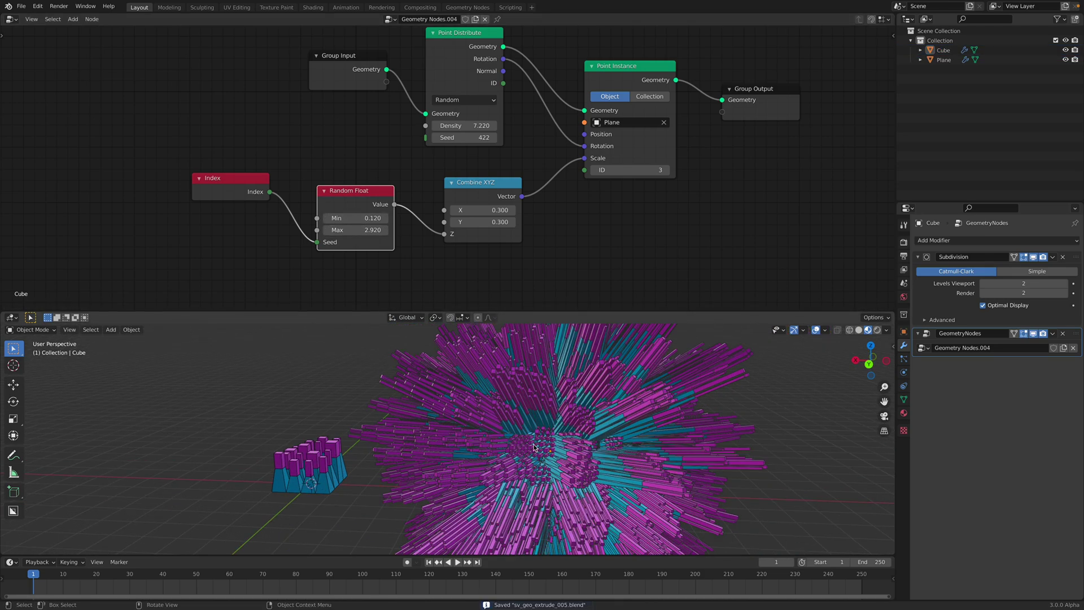
# Step: Move the spiky cube object farther away from the small extruded plane
pyautogui.keyDown('shift'); pyautogui.moveTo(534, 447); pyautogui.dragTo(547, 412, button='middle'); pyautogui.keyUp('shift')
pyautogui.click(547, 411)
pyautogui.scroll(-2, 534, 443)
pyautogui.press('g')
pyautogui.click(700, 444)
# Step: Select the small extruded plane, frame its whole node tree and widen the node editor and viewport
pyautogui.scroll(3, 528, 431)
pyautogui.keyDown('shift'); pyautogui.moveTo(420, 438); pyautogui.dragTo(536, 450, button='middle'); pyautogui.keyUp('shift')
pyautogui.click(575, 399)
pyautogui.keyDown('shift'); pyautogui.moveTo(574, 399); pyautogui.dragTo(483, 430, button='middle'); pyautogui.keyUp('shift')
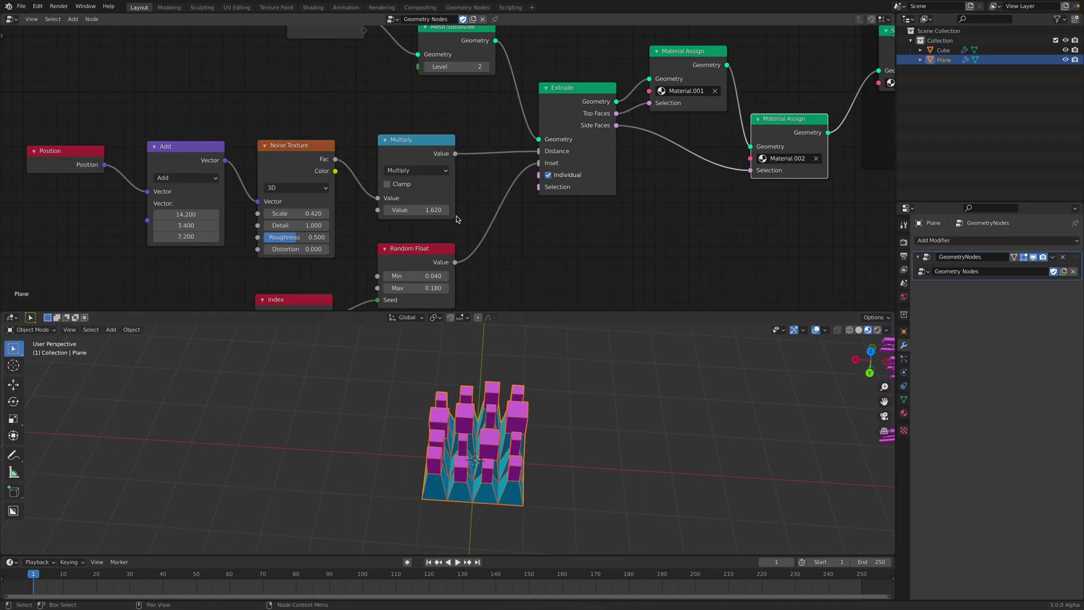
pyautogui.press('Home')
pyautogui.scroll(3, 412, 232)
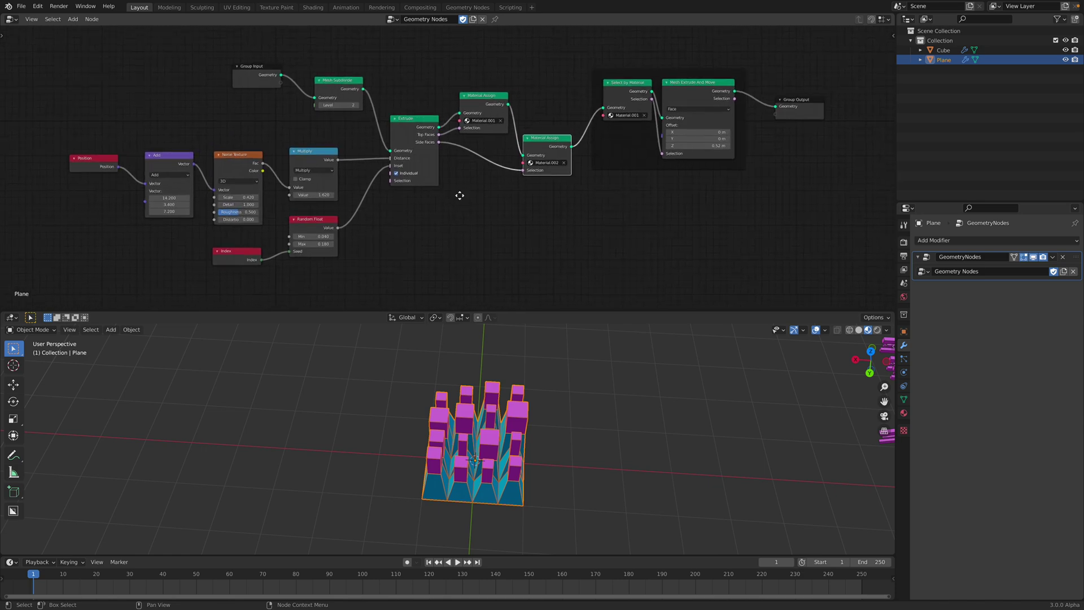
pyautogui.moveTo(600, 310); pyautogui.dragTo(601, 369)
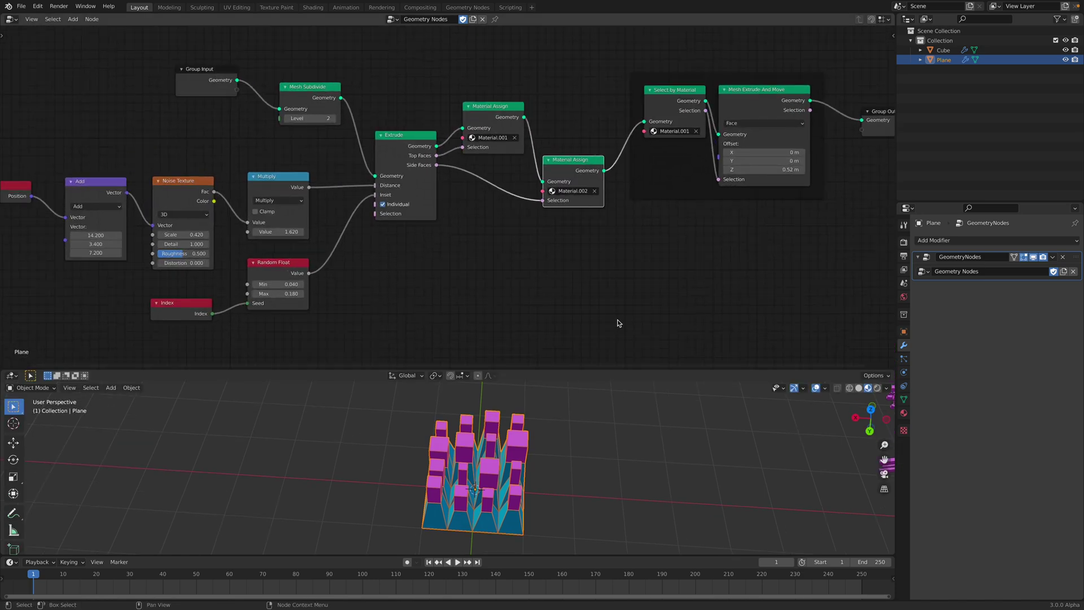
pyautogui.press('Home')
pyautogui.moveTo(896, 186); pyautogui.dragTo(922, 192)
pyautogui.moveTo(665, 369); pyautogui.dragTo(666, 311)
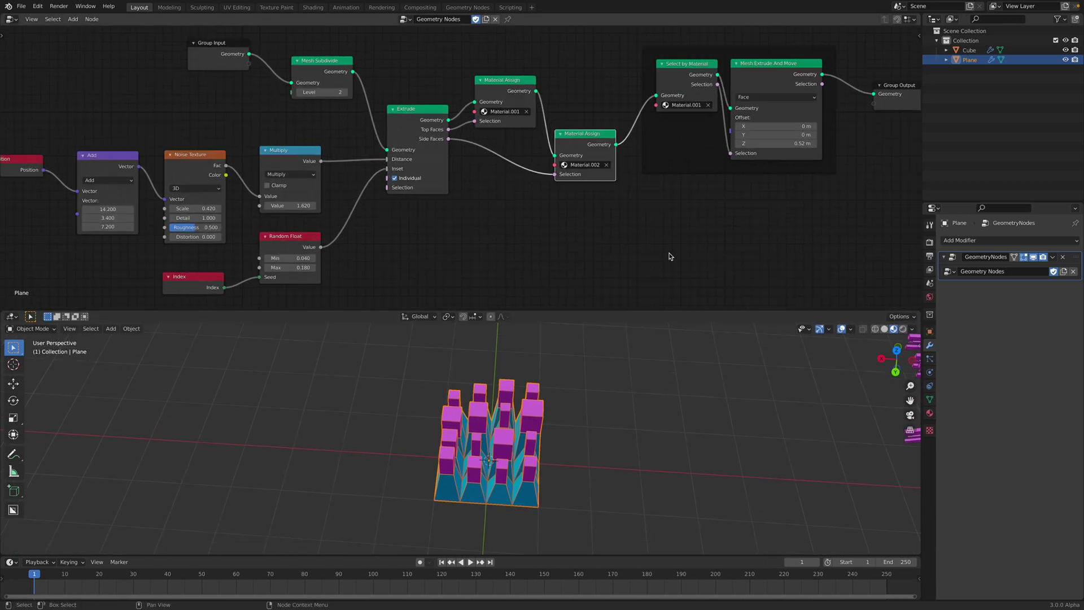
pyautogui.scroll(1, 762, 124)
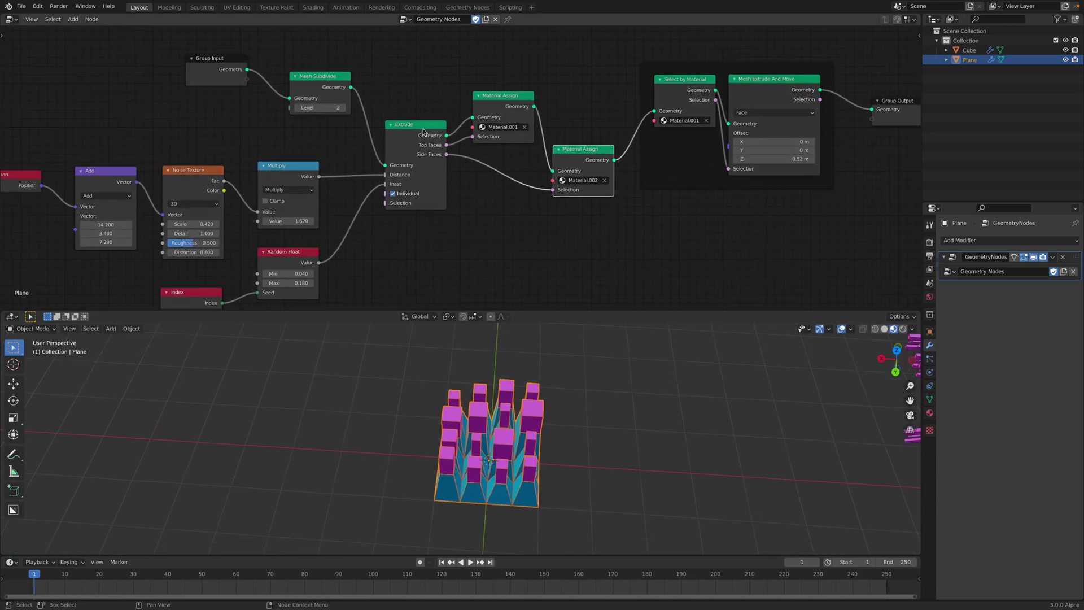
# Step: Shift the Extrude and Mesh Extrude And Move nodes slightly, and set the latter's Z offset to 0.5 m
pyautogui.moveTo(423, 129)
pyautogui.mouseDown()
pyautogui.moveTo(412, 127)
pyautogui.moveTo(421, 113)
pyautogui.moveTo(418, 128)
pyautogui.mouseUp()
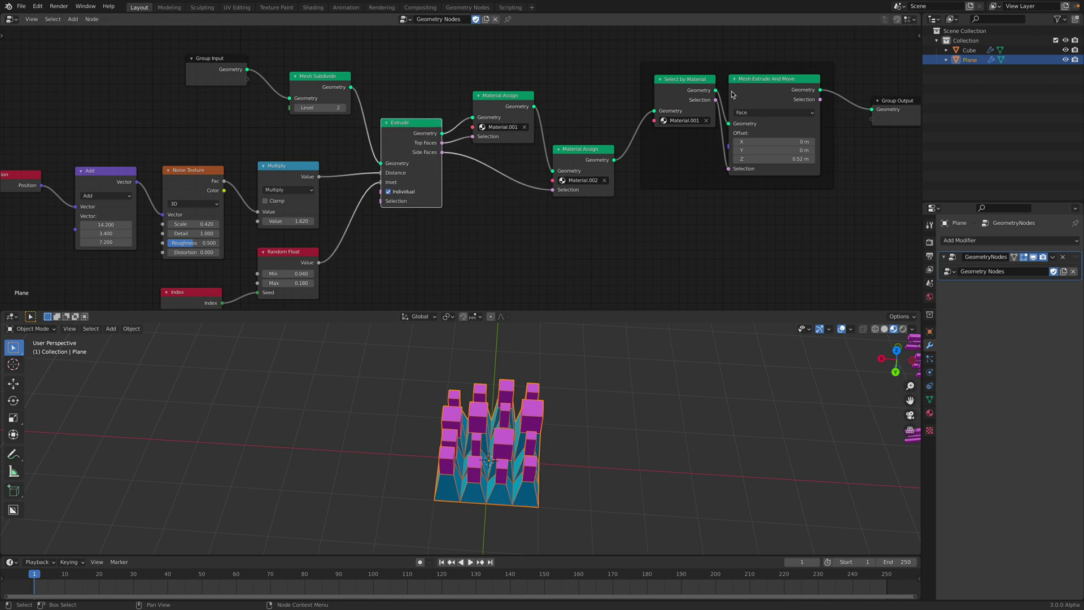
pyautogui.moveTo(763, 84); pyautogui.dragTo(766, 96)
pyautogui.scroll(-1, 762, 114)
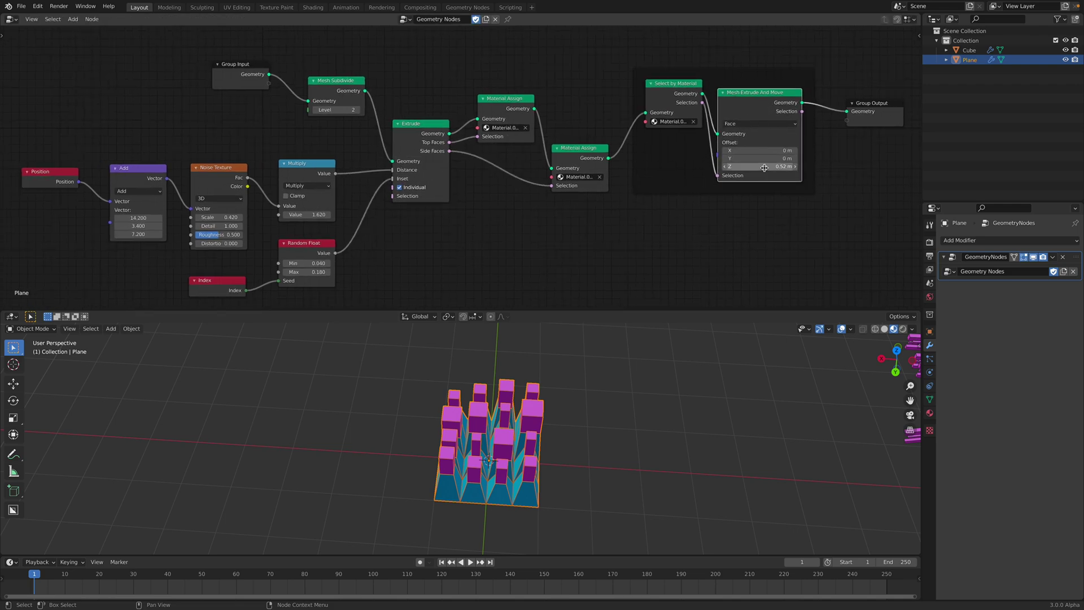
pyautogui.moveTo(764, 167)
pyautogui.mouseDown()
pyautogui.moveTo(734, 168)
pyautogui.moveTo(762, 168)
pyautogui.mouseUp()
# Step: Examine the plane's node tree and extruded columns, and briefly check its base mesh in Edit Mode
pyautogui.moveTo(521, 160); pyautogui.dragTo(601, 151, button='middle')
pyautogui.scroll(-1, 500, 160)
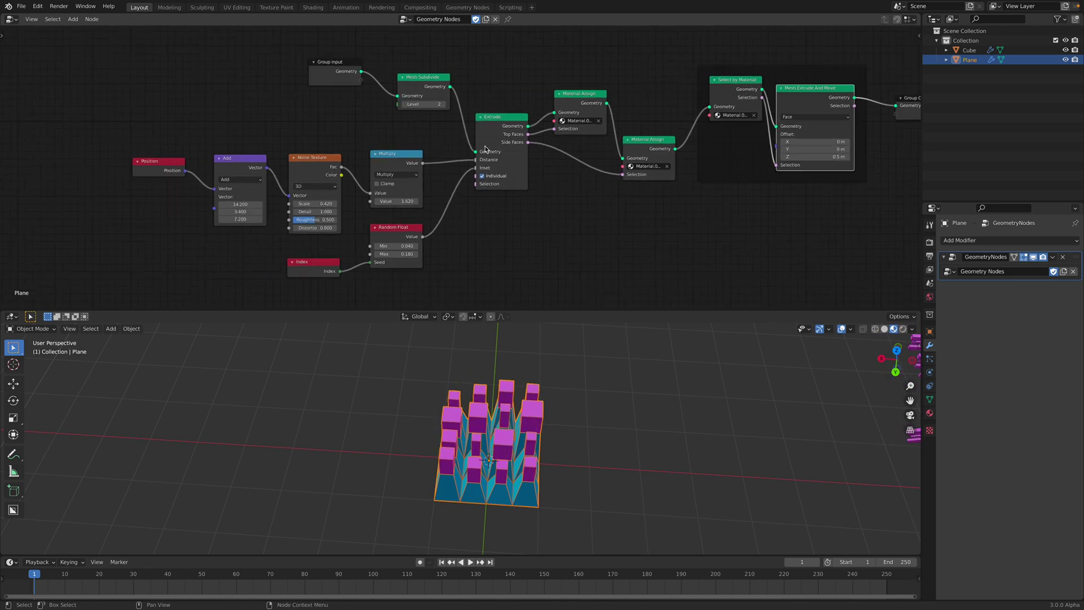
pyautogui.moveTo(388, 109); pyautogui.dragTo(348, 103, button='middle')
pyautogui.moveTo(527, 456); pyautogui.dragTo(550, 429, button='middle')
pyautogui.press('Tab')
pyautogui.press('Tab')
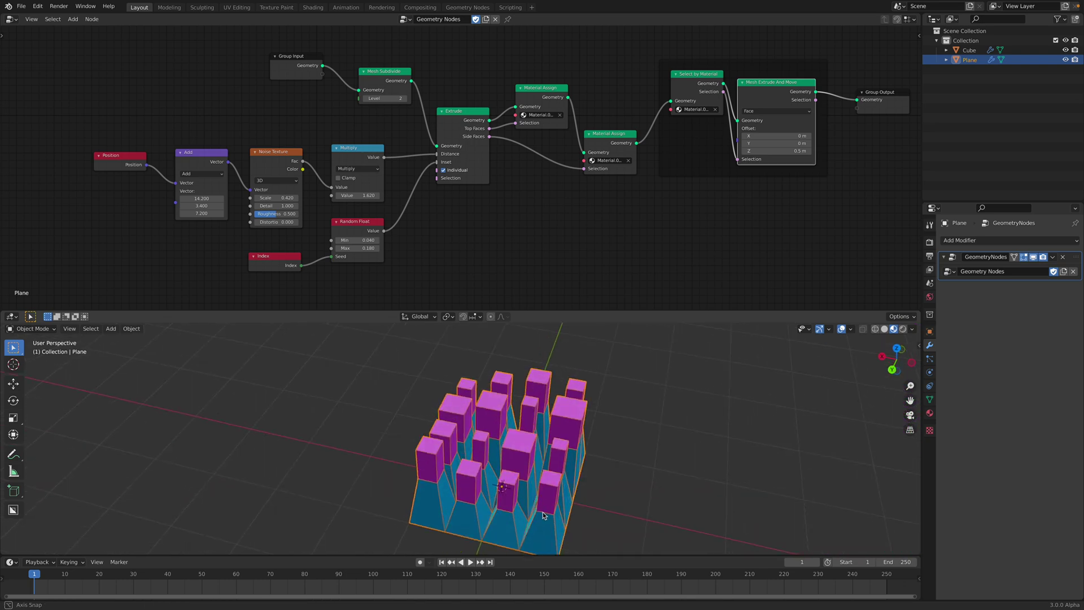
# Step: Try the plane's Mesh Subdivide node at levels 1 and 3, comparing the effect on both objects
pyautogui.click(366, 99)
pyautogui.scroll(-1, 547, 434)
pyautogui.scroll(-3, 595, 433)
pyautogui.moveTo(559, 446); pyautogui.dragTo(502, 414, button='middle')
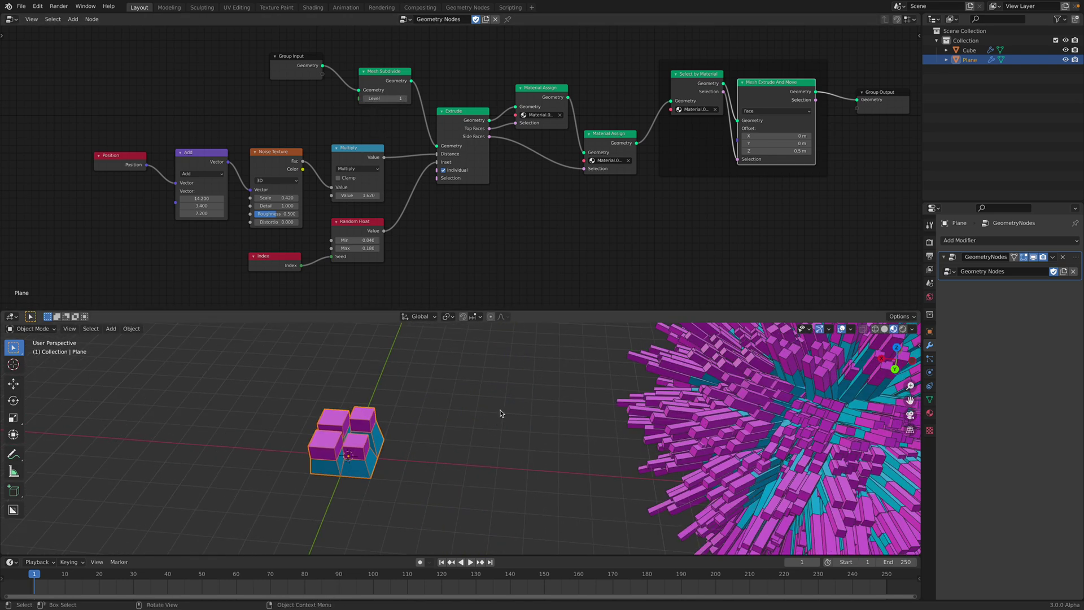
pyautogui.scroll(-3, 499, 407)
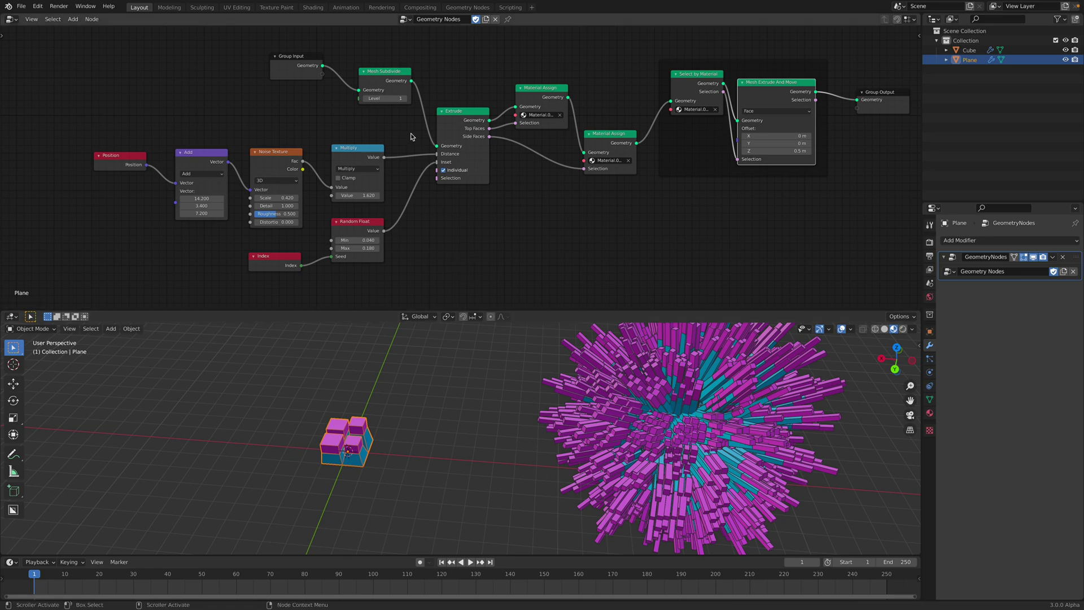
pyautogui.click(404, 99)
pyautogui.click(404, 99)
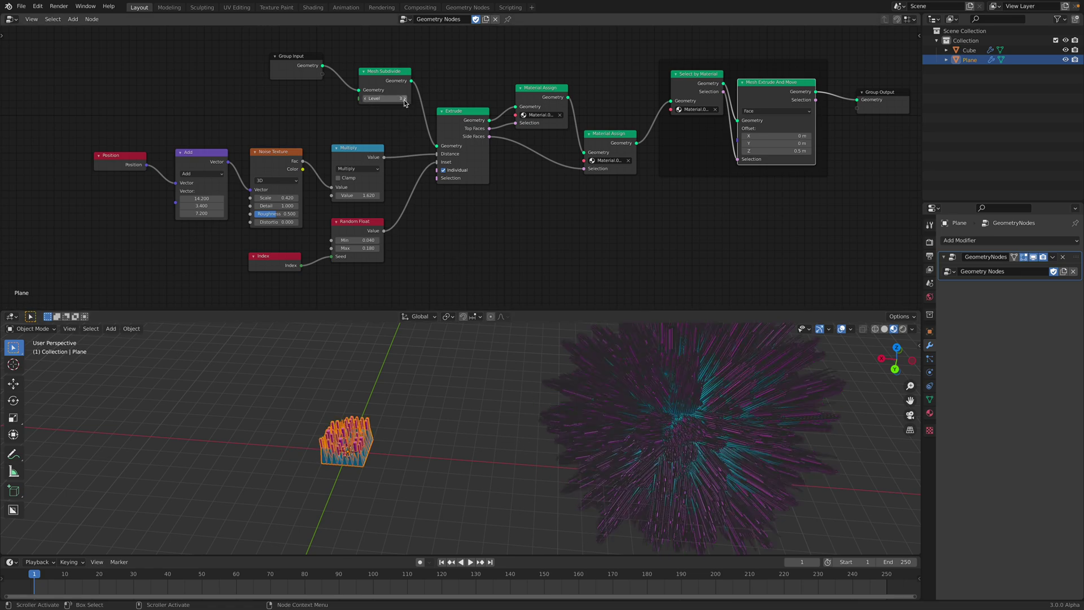
pyautogui.click(365, 99)
pyautogui.click(365, 99)
pyautogui.scroll(4, 476, 441)
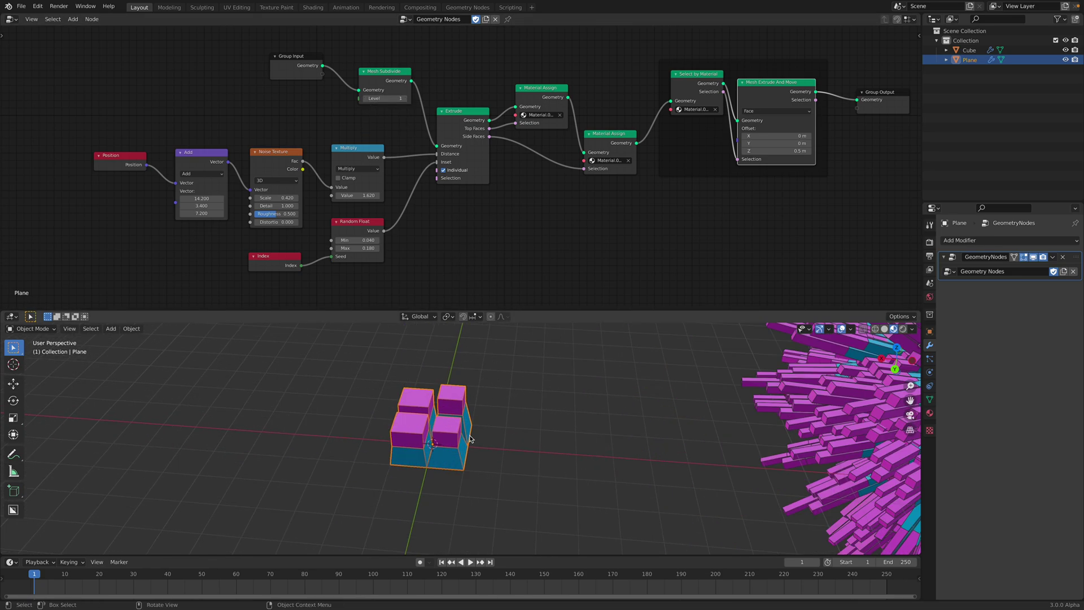
pyautogui.moveTo(476, 438); pyautogui.dragTo(433, 450, button='middle')
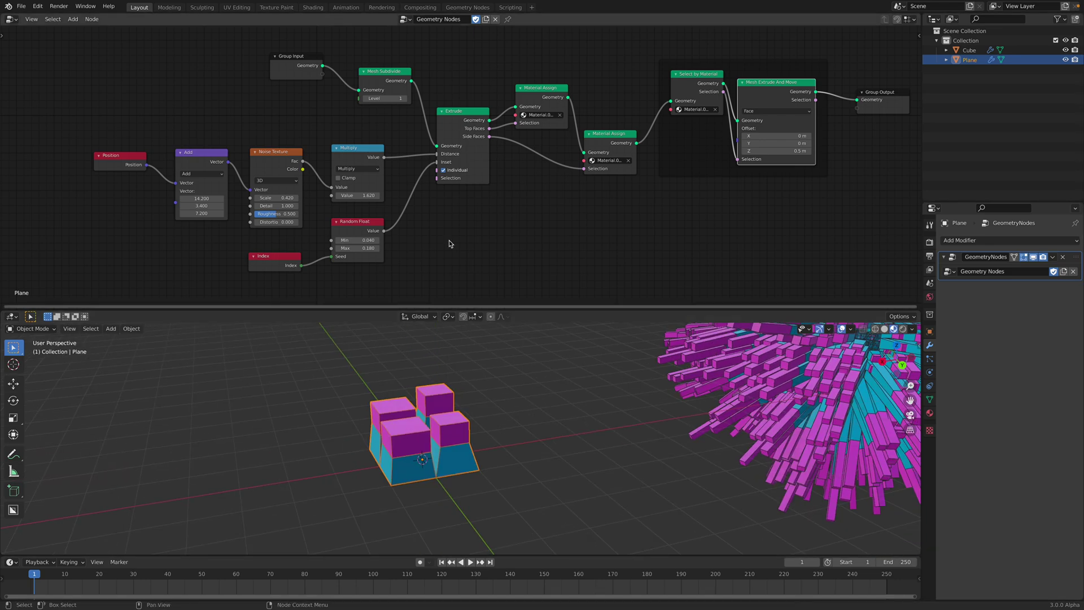
# Step: Set the plane's Mesh Subdivide level to 2 and check the extruded columns up close
pyautogui.click(403, 99)
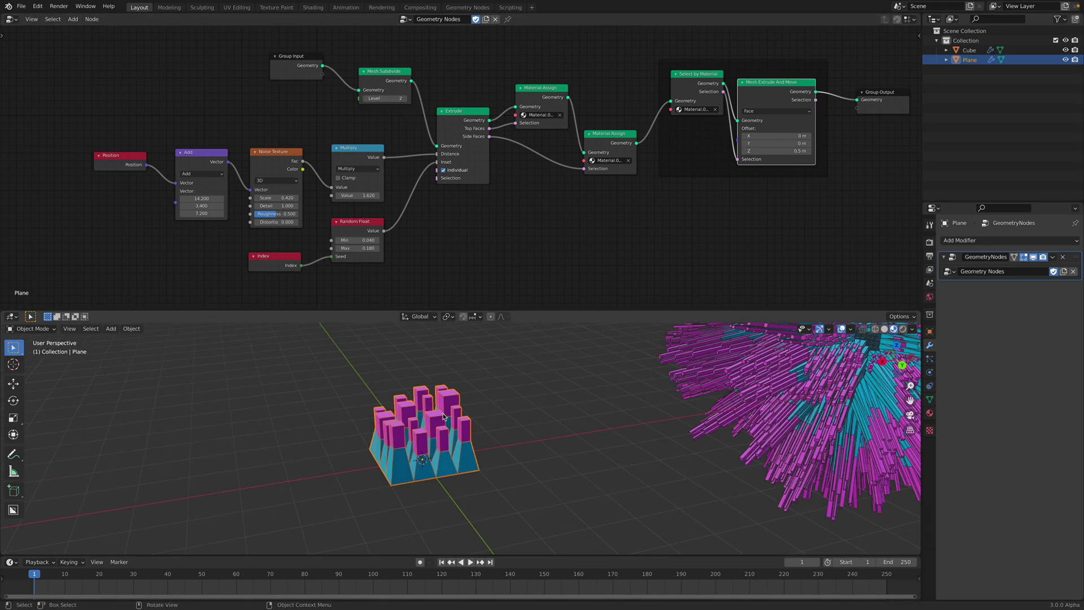
pyautogui.moveTo(455, 386); pyautogui.dragTo(457, 420, button='middle')
pyautogui.scroll(2, 457, 421)
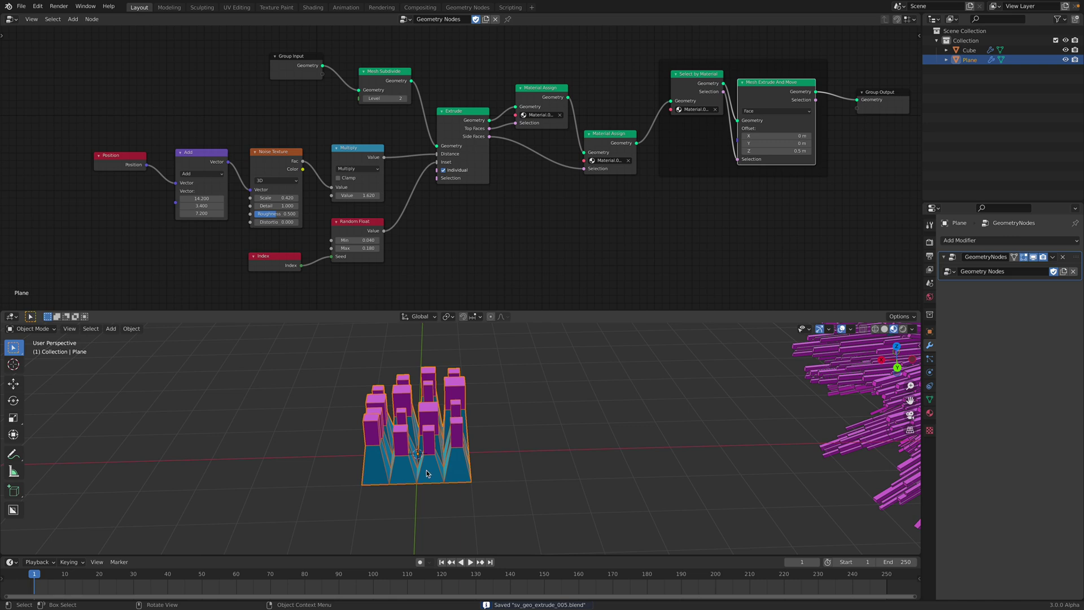
# Step: Rearrange the Group Input, Mesh Subdivide, Extrude and first Material Assign nodes to give them clearer spacing
pyautogui.moveTo(361, 195); pyautogui.dragTo(350, 223, button='middle')
pyautogui.scroll(1, 348, 220)
pyautogui.moveTo(278, 82); pyautogui.dragTo(269, 83)
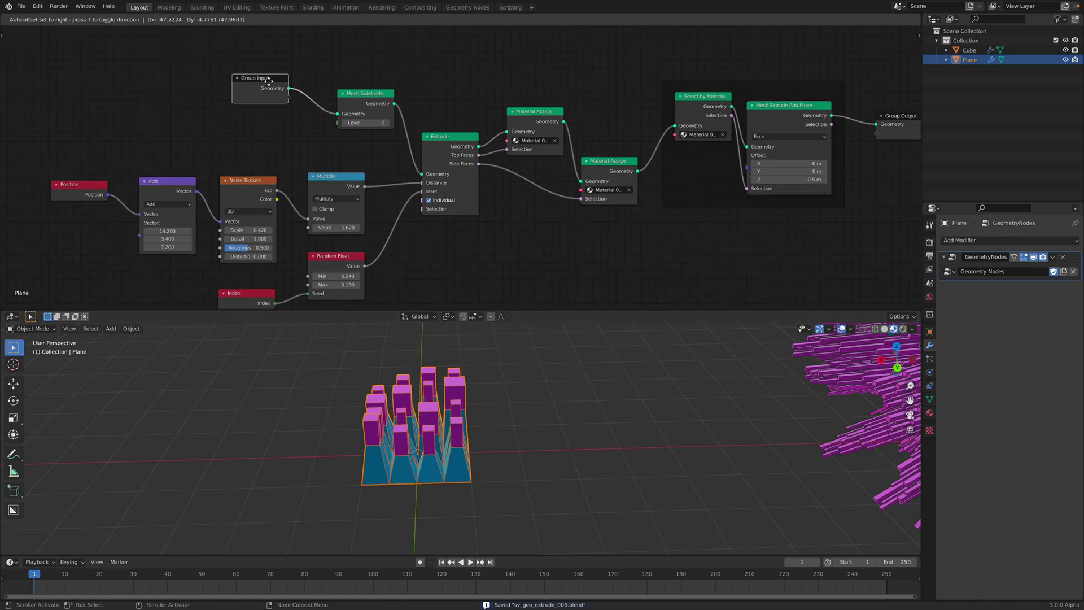
pyautogui.moveTo(357, 101); pyautogui.dragTo(340, 94)
pyautogui.moveTo(435, 138); pyautogui.dragTo(434, 132)
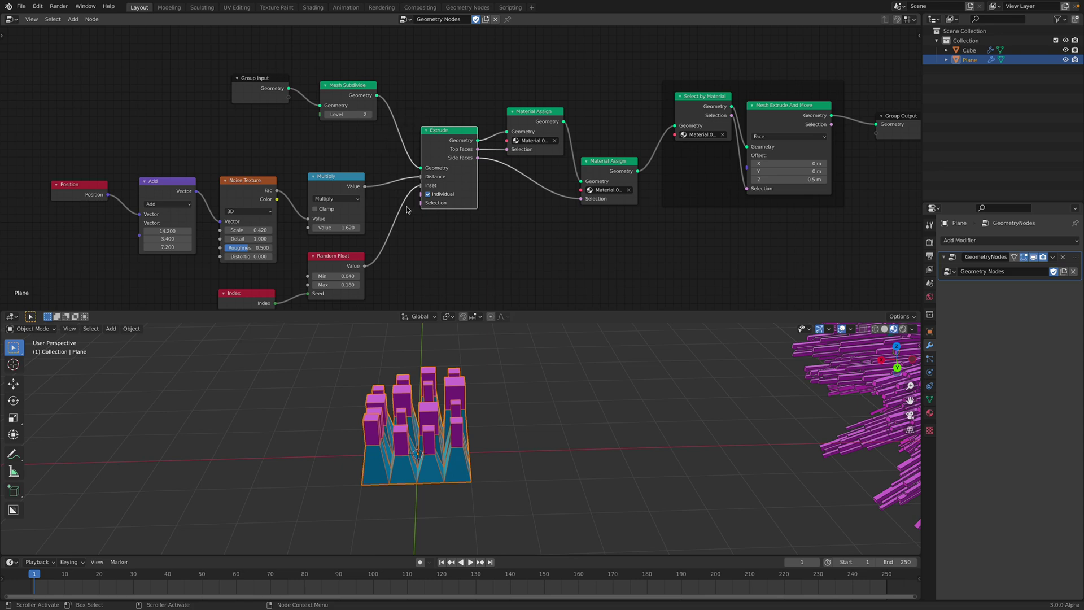
pyautogui.scroll(3, 475, 164)
pyautogui.moveTo(462, 168); pyautogui.dragTo(468, 171, button='middle')
pyautogui.moveTo(454, 119); pyautogui.dragTo(448, 118)
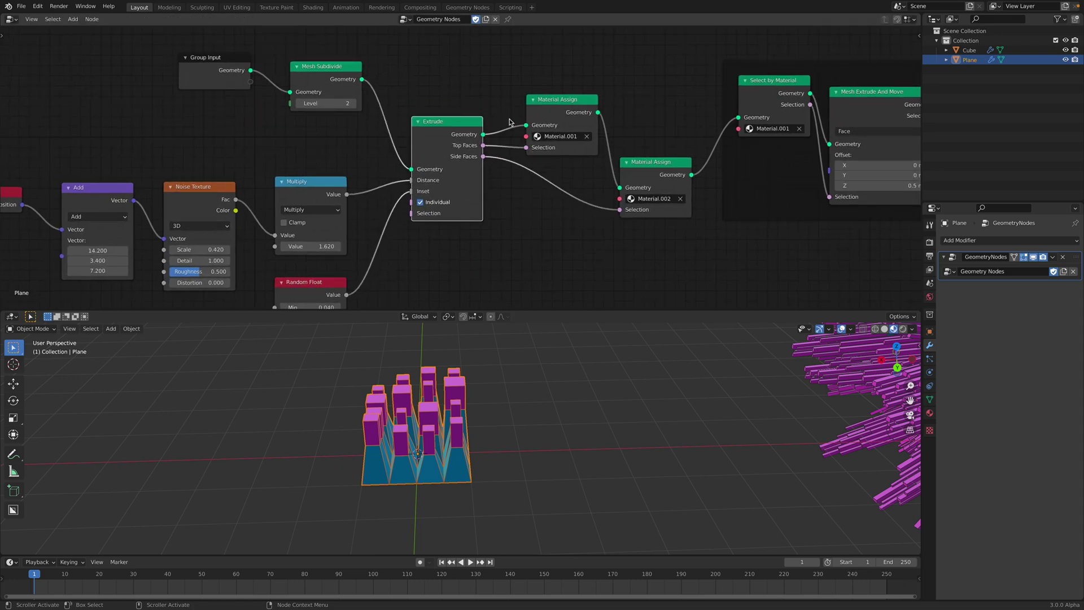
pyautogui.moveTo(551, 108); pyautogui.dragTo(545, 87)
# Step: Move the Multiply, Random Float and Noise Texture nodes up, closer to the Extrude node's inputs
pyautogui.scroll(-1, 543, 95)
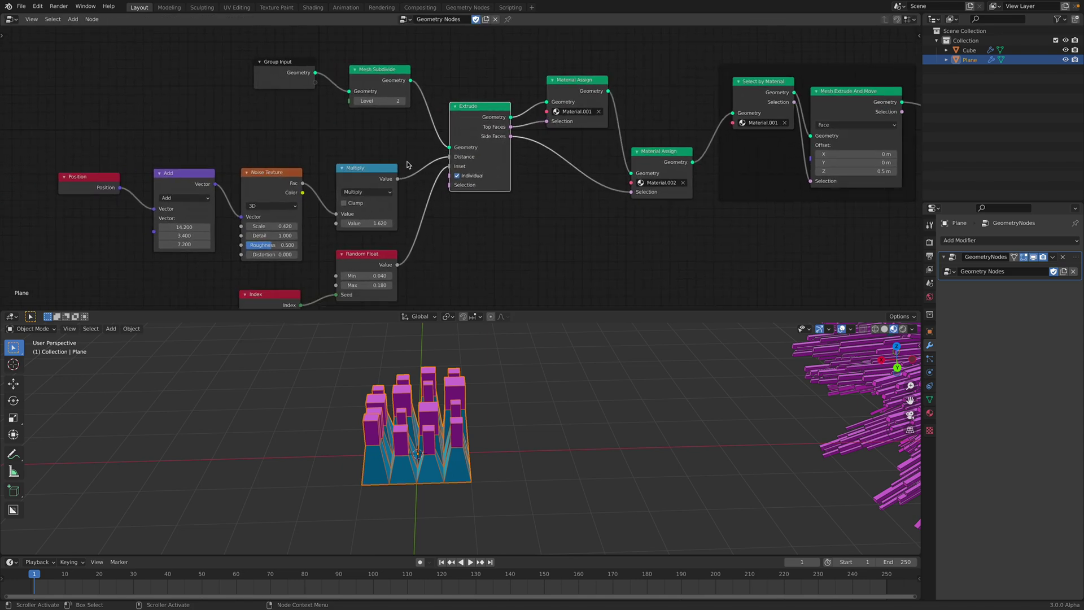
pyautogui.moveTo(383, 179); pyautogui.dragTo(383, 165)
pyautogui.moveTo(380, 254); pyautogui.dragTo(374, 230)
pyautogui.moveTo(363, 160); pyautogui.dragTo(361, 158)
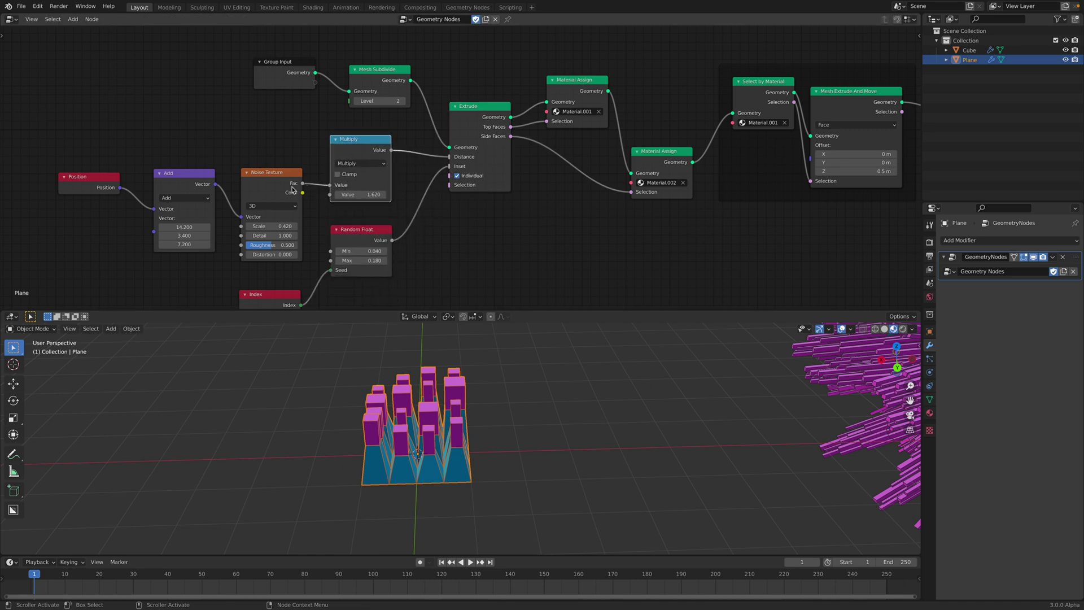
pyautogui.moveTo(293, 185); pyautogui.dragTo(289, 162)
# Step: Cut the links into the Extrude node's Distance and Inset, and set them to 0.8 m and 0.16 m
pyautogui.moveTo(413, 162); pyautogui.dragTo(410, 155, button='middle')
pyautogui.moveTo(446, 150); pyautogui.dragTo(436, 161)
pyautogui.moveTo(417, 390); pyautogui.dragTo(435, 400, button='middle')
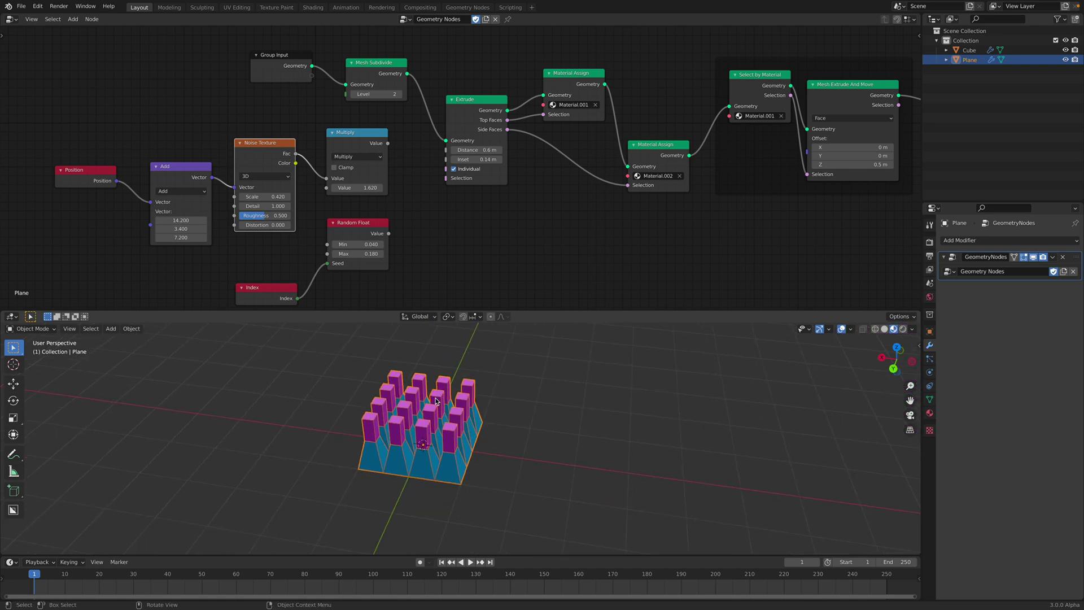
pyautogui.moveTo(436, 154); pyautogui.dragTo(479, 160)
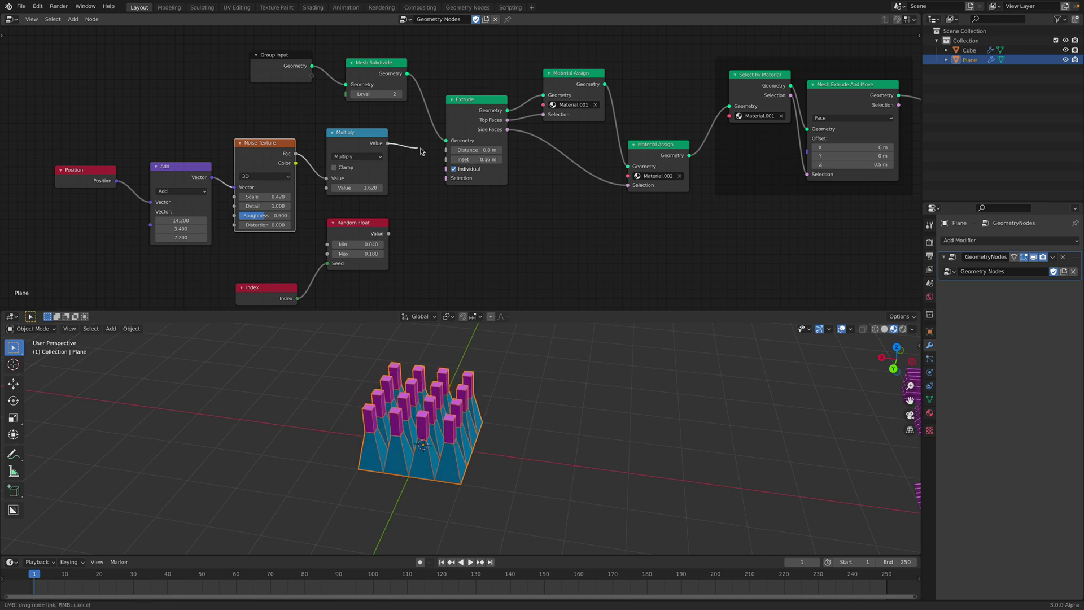
# Step: Connect the Multiply value to the Extrude node's Distance and the Random Float value to its Inset
pyautogui.moveTo(420, 164); pyautogui.dragTo(457, 204)
pyautogui.scroll(3, 457, 203)
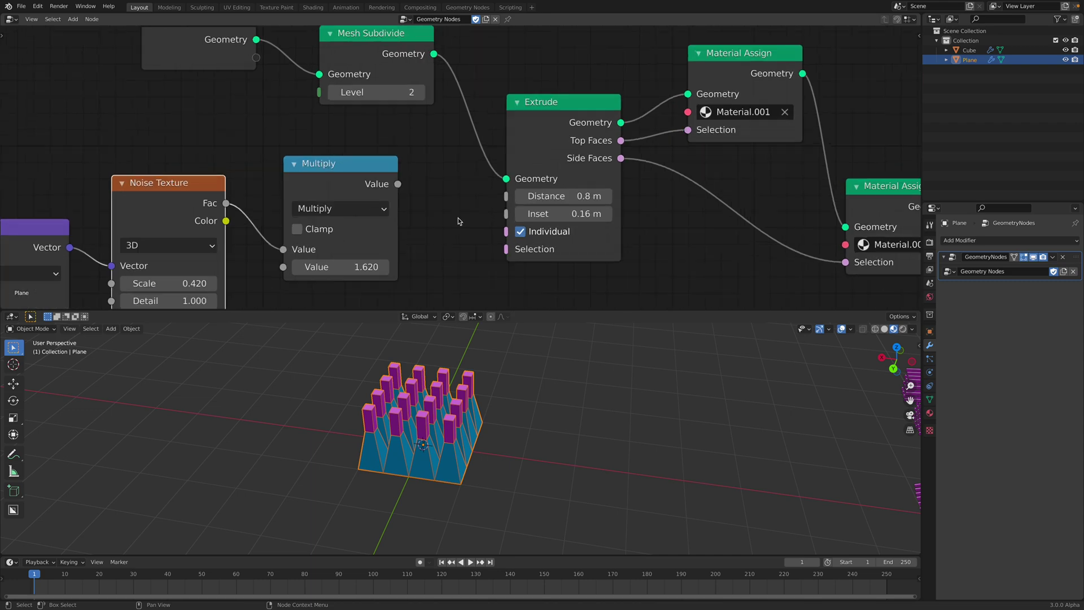
pyautogui.scroll(-2, 525, 130)
pyautogui.scroll(4, 525, 129)
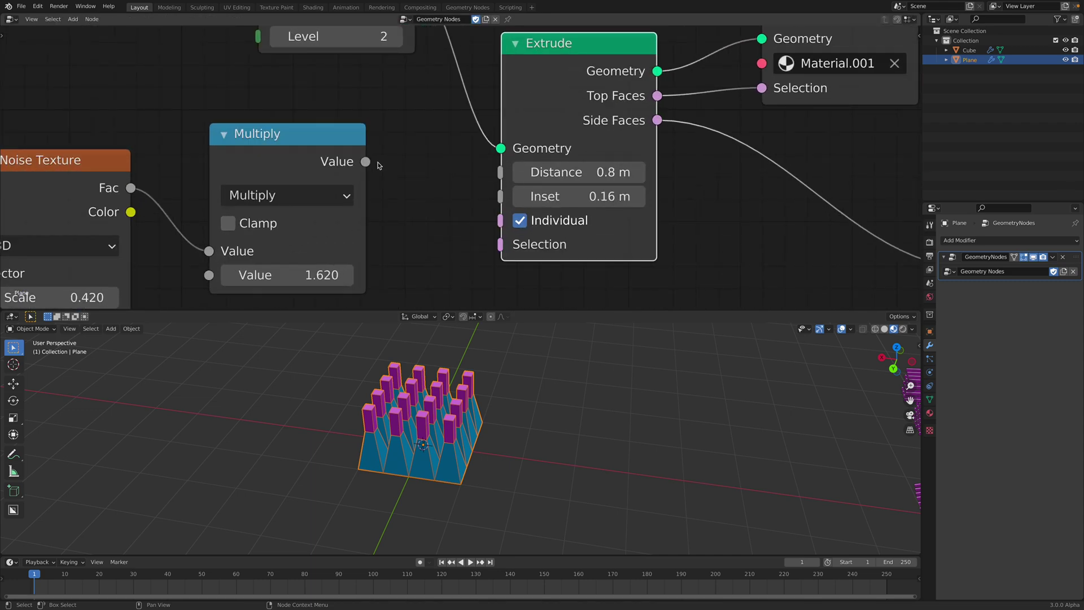
pyautogui.moveTo(425, 168); pyautogui.dragTo(462, 168)
pyautogui.scroll(-6, 462, 167)
pyautogui.moveTo(424, 208); pyautogui.dragTo(423, 167, button='middle')
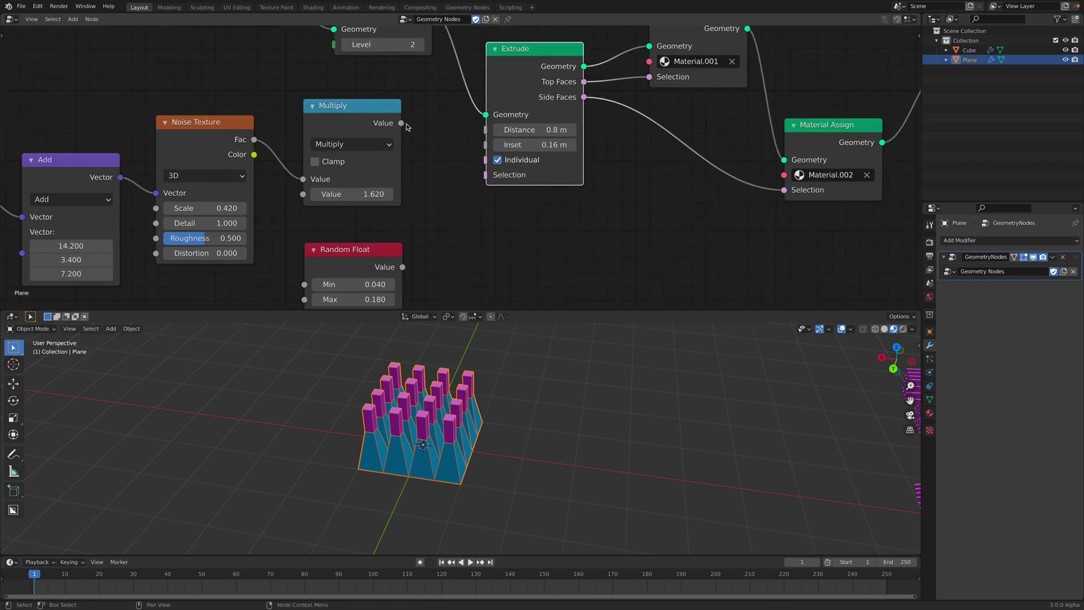
pyautogui.moveTo(402, 124); pyautogui.dragTo(480, 133)
pyautogui.scroll(-1, 454, 152)
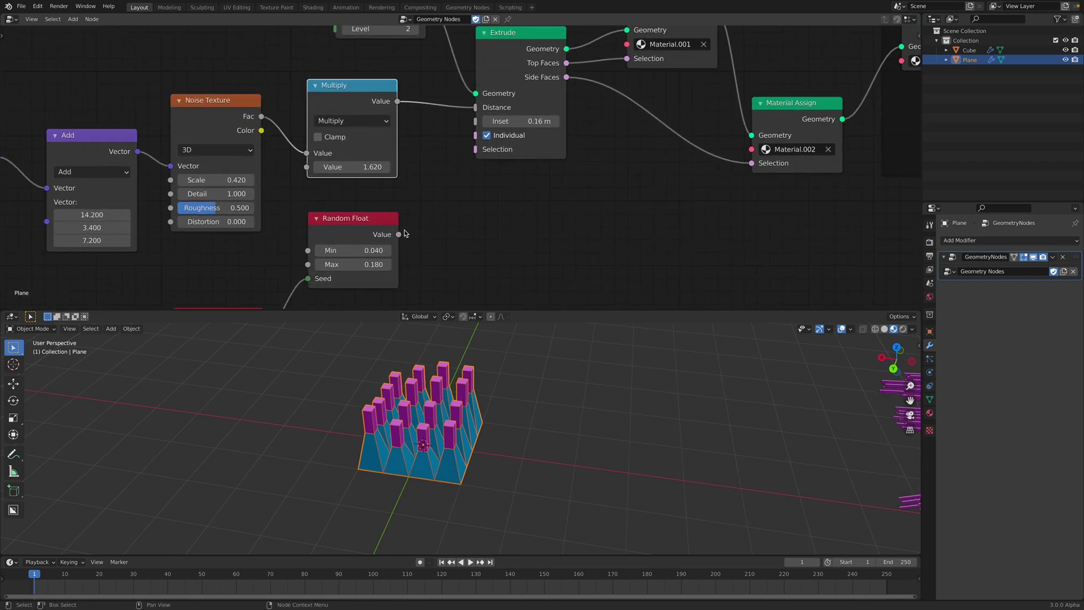
pyautogui.moveTo(399, 235); pyautogui.dragTo(478, 127)
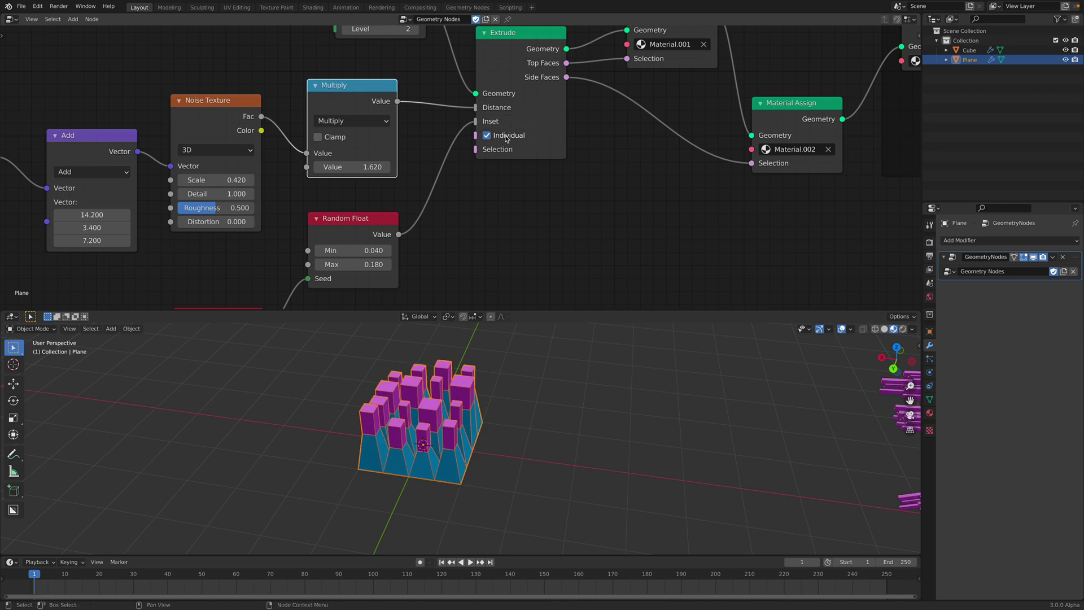
# Step: Line up the Multiply, Noise Texture, Add and Position nodes in front of the Extrude node
pyautogui.scroll(-1, 495, 156)
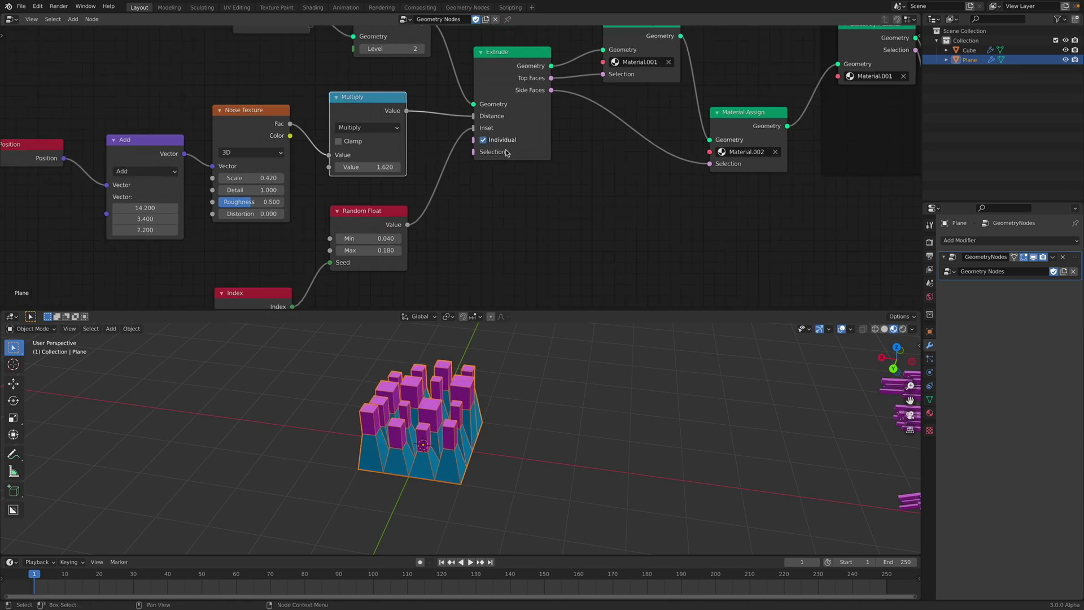
pyautogui.scroll(-1, 467, 158)
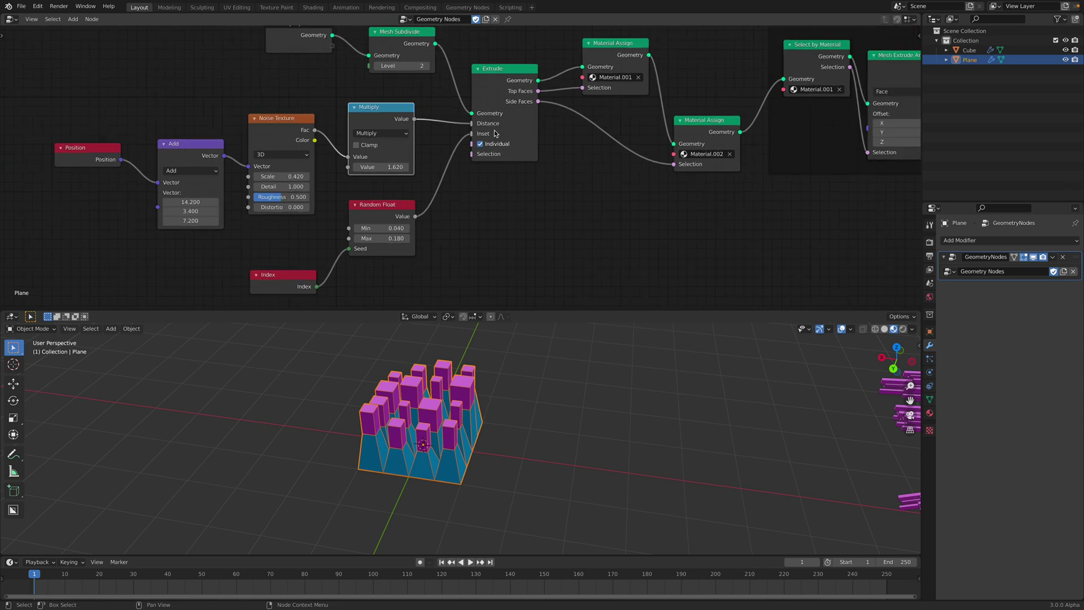
pyautogui.scroll(1, 489, 144)
pyautogui.scroll(-1, 497, 153)
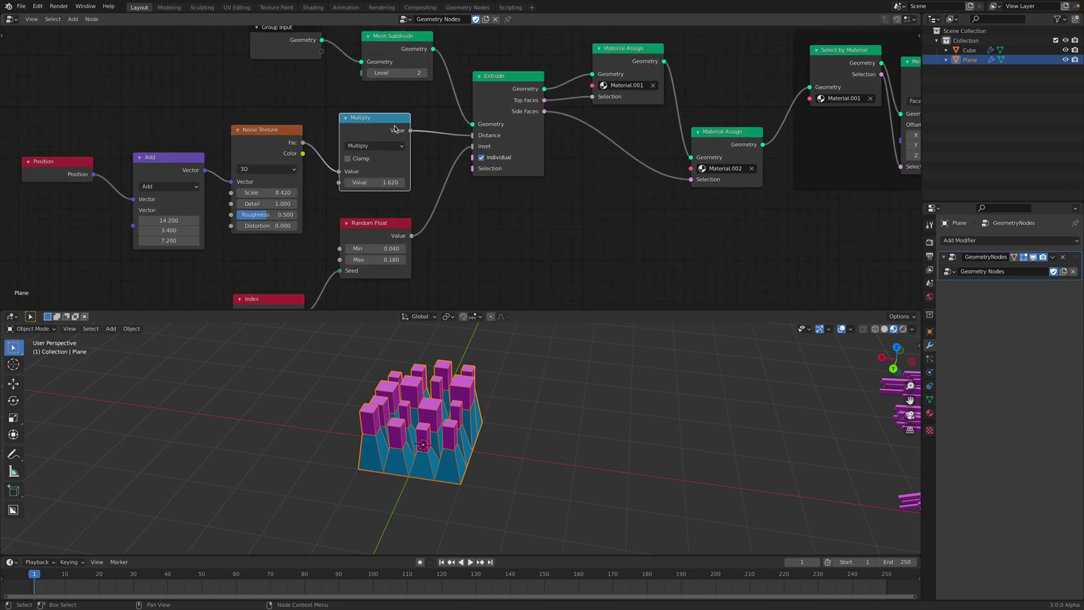
pyautogui.moveTo(393, 128); pyautogui.dragTo(396, 131)
pyautogui.moveTo(277, 135); pyautogui.dragTo(281, 122)
pyautogui.scroll(-1, 275, 127)
pyautogui.moveTo(237, 155); pyautogui.dragTo(255, 134, button='middle')
pyautogui.moveTo(242, 137); pyautogui.dragTo(249, 111)
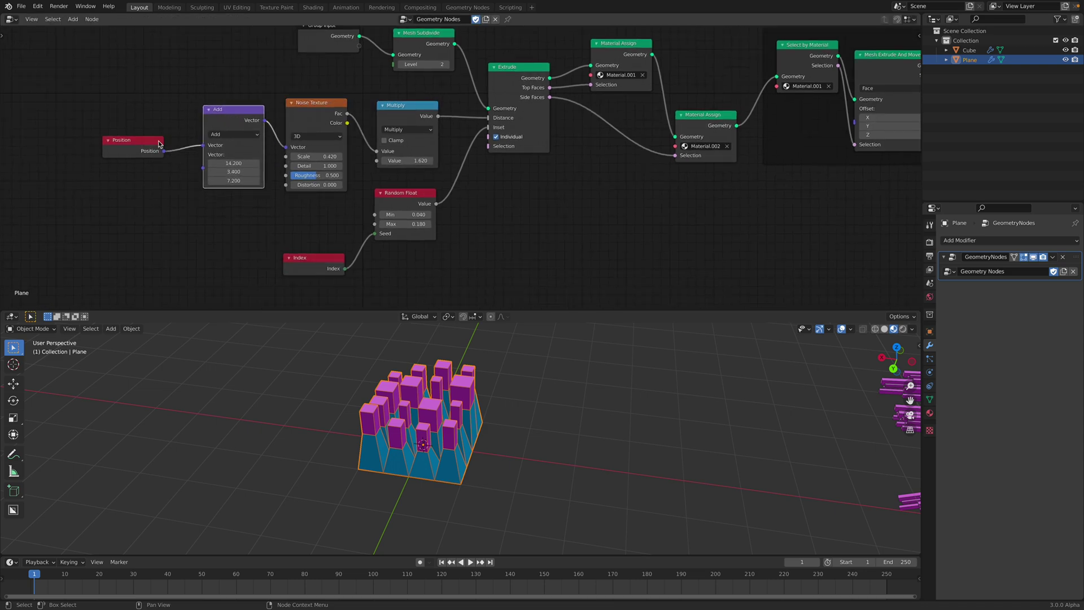
pyautogui.moveTo(159, 144); pyautogui.dragTo(160, 123)
# Step: Shift the Extrude node slightly down between the Mesh Subdivide and Material Assign nodes
pyautogui.keyDown('ctrl'); pyautogui.scroll(-2, 264, 144); pyautogui.keyUp('ctrl')
pyautogui.scroll(2, 499, 140)
pyautogui.moveTo(470, 123); pyautogui.dragTo(488, 146, button='middle')
pyautogui.moveTo(490, 105); pyautogui.dragTo(491, 119)
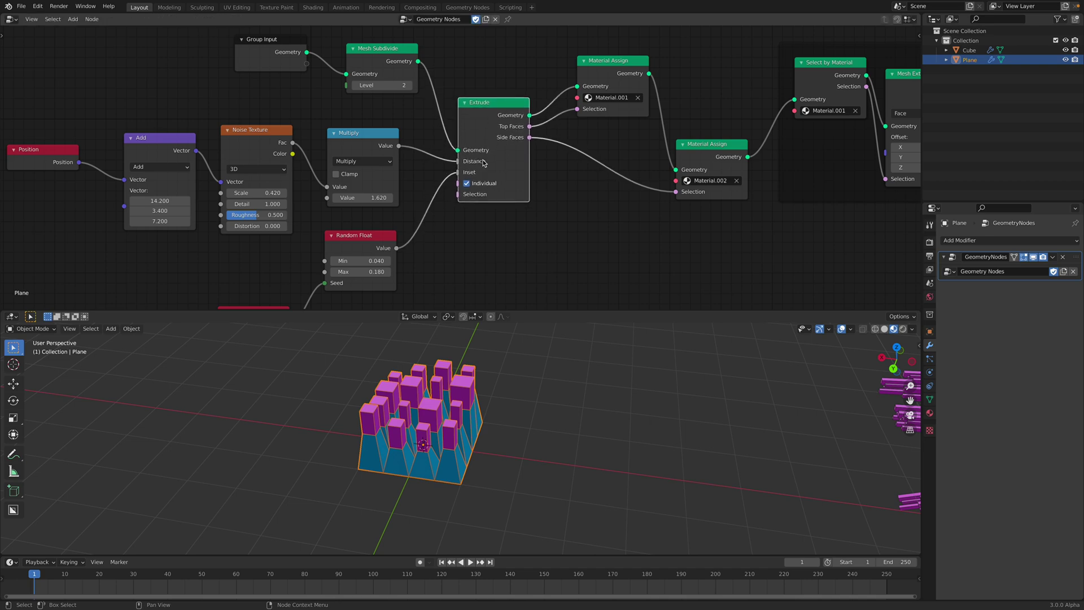
# Step: Set the Noise Texture scale to 0.740 and move the Position node slightly farther from the Add node
pyautogui.moveTo(311, 148); pyautogui.dragTo(409, 138, button='middle')
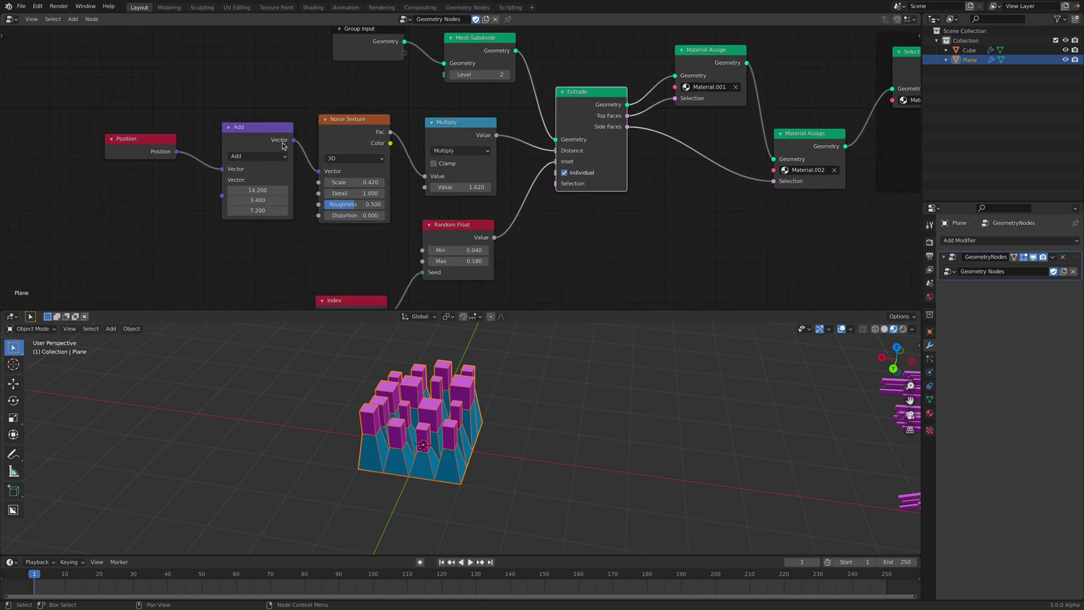
pyautogui.moveTo(346, 184); pyautogui.dragTo(389, 184)
pyautogui.moveTo(150, 140); pyautogui.dragTo(150, 136)
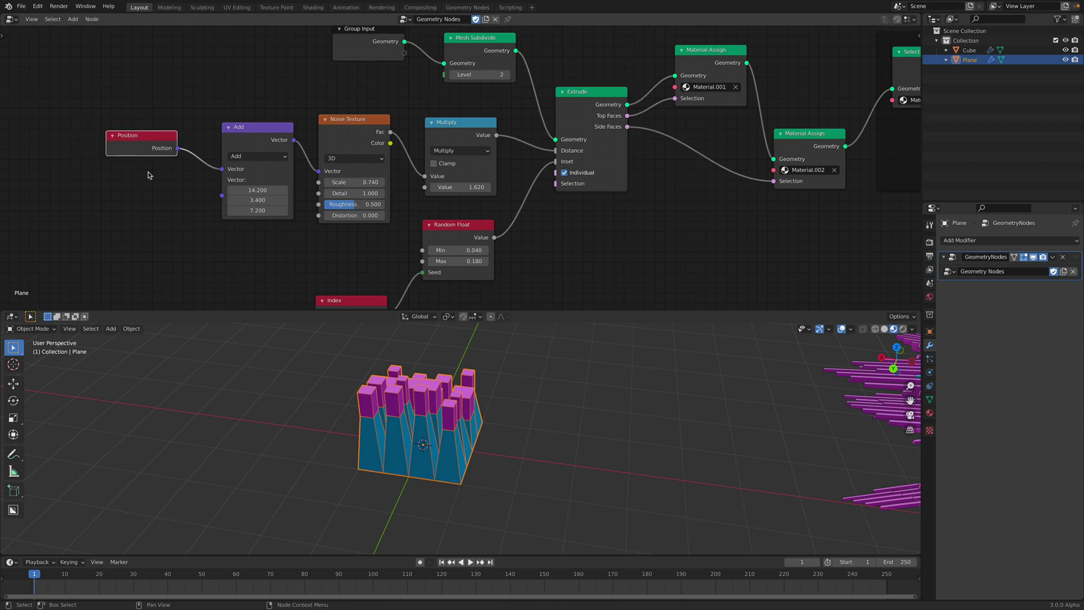
pyautogui.moveTo(136, 142)
pyautogui.mouseDown()
pyautogui.moveTo(125, 145)
pyautogui.moveTo(134, 137)
pyautogui.mouseUp()
# Step: Offset the noise by setting the Add node's vector to 37.420, 14.800, 12.400
pyautogui.moveTo(243, 190); pyautogui.dragTo(278, 226)
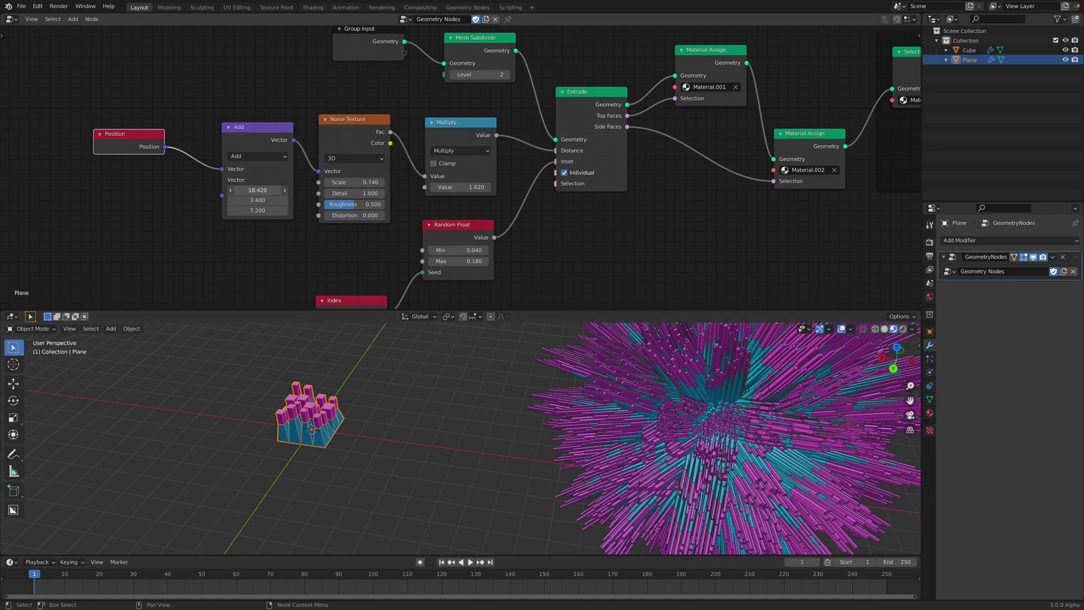
pyautogui.moveTo(256, 191); pyautogui.dragTo(325, 192)
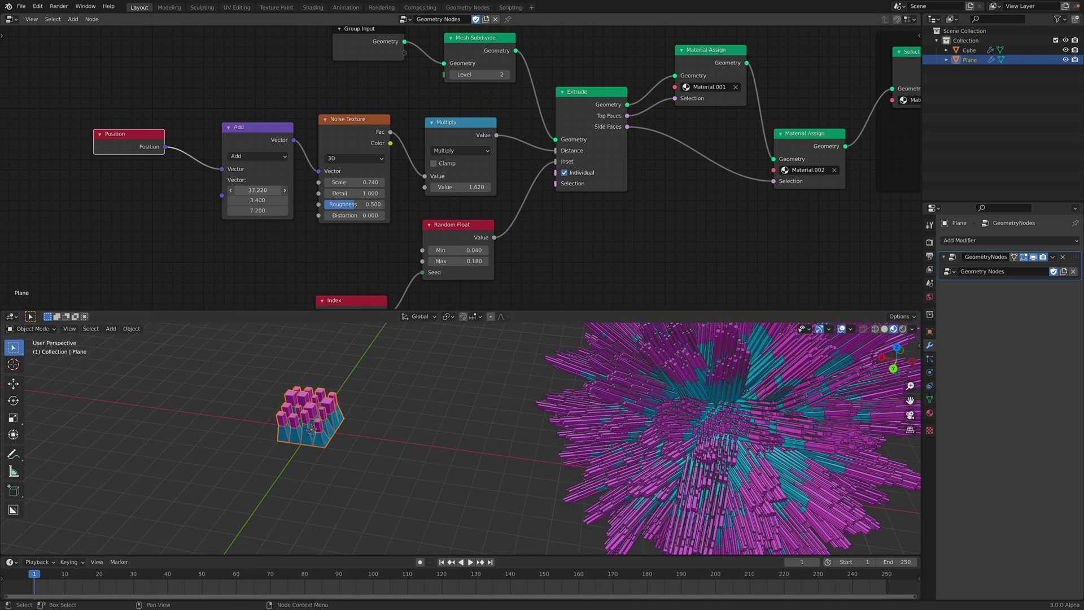
pyautogui.moveTo(258, 190); pyautogui.dragTo(410, 201)
pyautogui.moveTo(257, 211)
pyautogui.mouseDown()
pyautogui.moveTo(288, 210)
pyautogui.moveTo(263, 214)
pyautogui.moveTo(269, 200)
pyautogui.mouseUp()
# Step: Set the Noise Texture scale to 1.740 and the Add vector's X value to 44.220
pyautogui.click(341, 140)
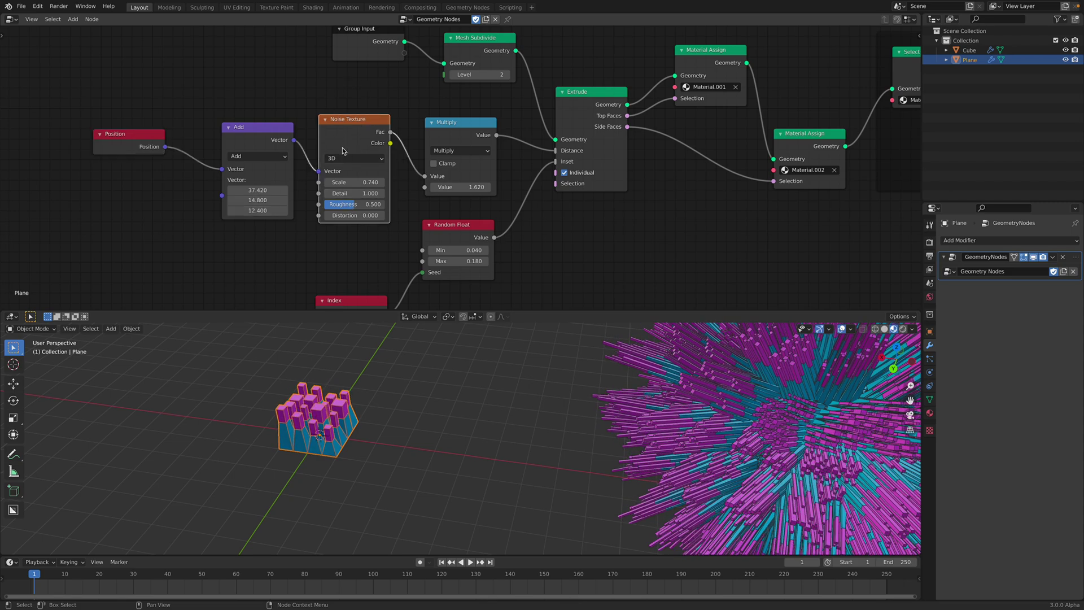
pyautogui.moveTo(354, 182); pyautogui.dragTo(366, 183)
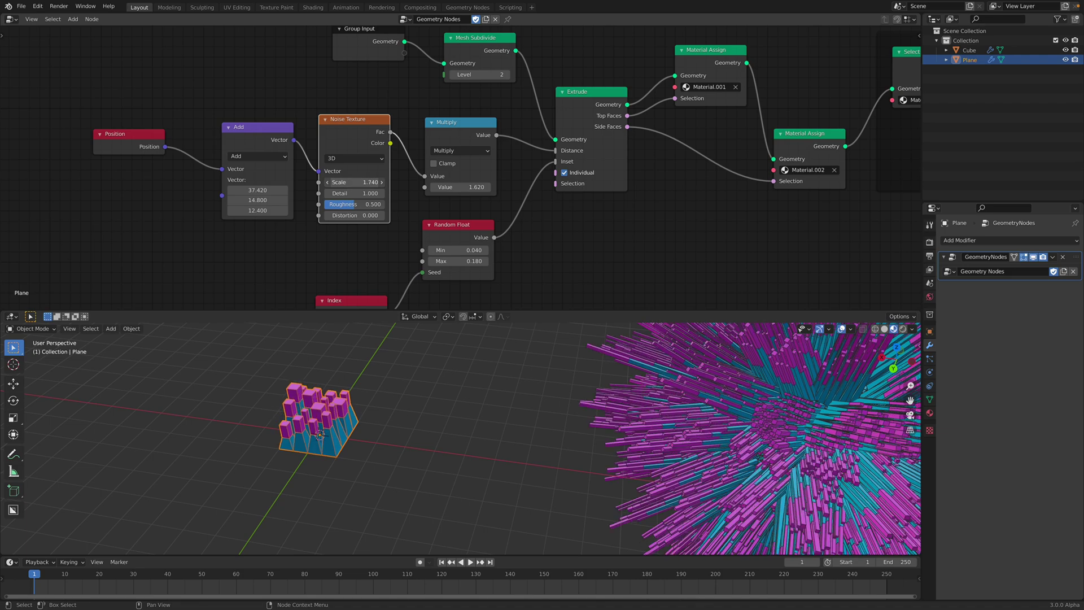
pyautogui.moveTo(265, 191); pyautogui.dragTo(277, 191)
# Step: Collapse the Multiply node and place it on the link between Noise Texture and Extrude
pyautogui.moveTo(461, 186)
pyautogui.mouseDown()
pyautogui.moveTo(480, 186)
pyautogui.moveTo(448, 187)
pyautogui.moveTo(462, 186)
pyautogui.mouseUp()
pyautogui.moveTo(473, 133); pyautogui.dragTo(477, 132)
pyautogui.moveTo(472, 140); pyautogui.dragTo(411, 129, button='middle')
pyautogui.click(374, 110)
pyautogui.moveTo(398, 110); pyautogui.dragTo(397, 146)
# Step: Move the Random Float and Index nodes up, closer to the nodes above them
pyautogui.moveTo(473, 164); pyautogui.dragTo(433, 133, button='middle')
pyautogui.scroll(1, 433, 132)
pyautogui.moveTo(372, 183); pyautogui.dragTo(397, 164)
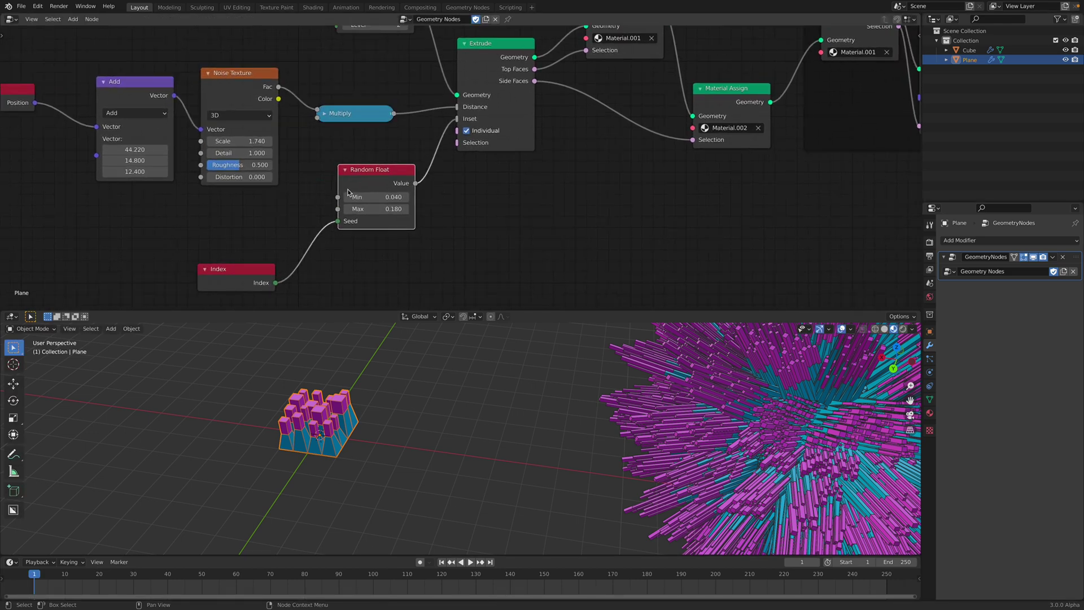
pyautogui.moveTo(248, 268); pyautogui.dragTo(255, 241)
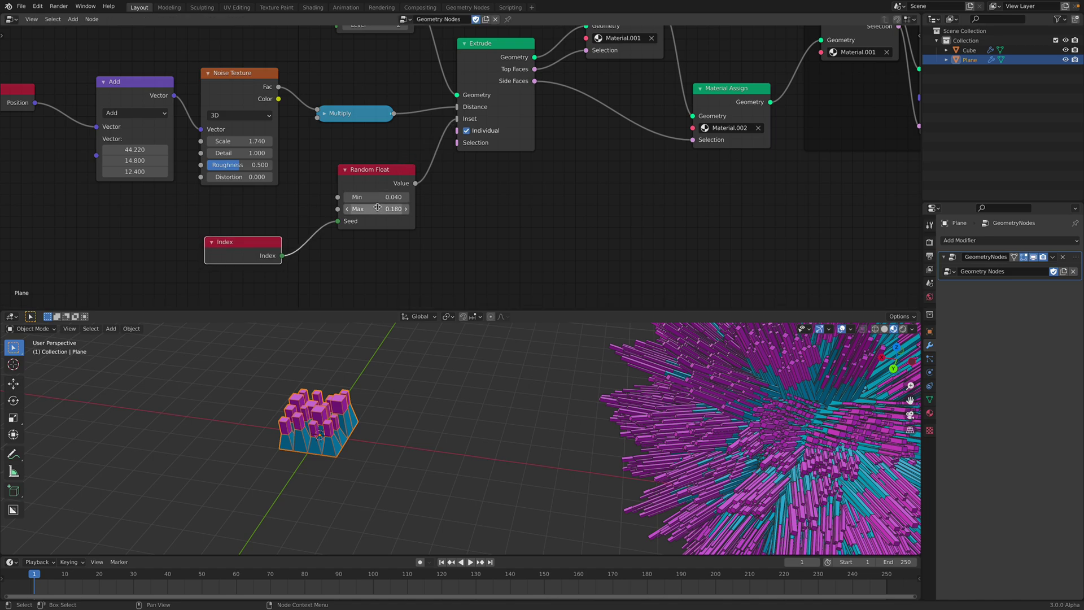
# Step: Set the Random Float node's Min to 0.080 and Max to 0.160, and save the file
pyautogui.moveTo(377, 198)
pyautogui.keyDown('shift'); pyautogui.mouseDown()
pyautogui.moveTo(395, 198)
pyautogui.moveTo(373, 209)
pyautogui.mouseUp(); pyautogui.keyUp('shift')
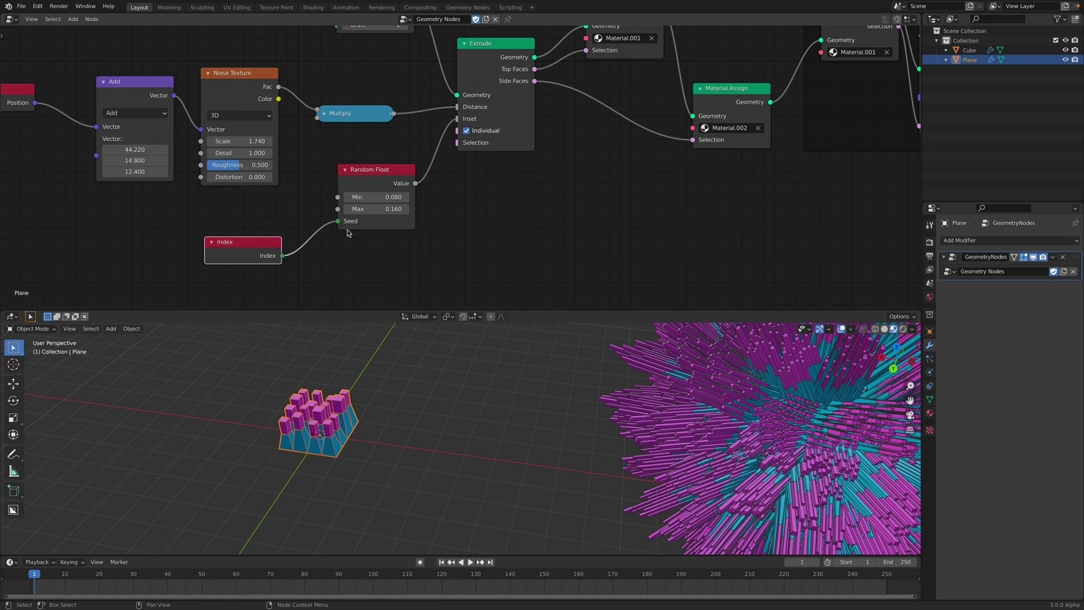
pyautogui.hotkey('ctrl', 's')
# Step: Move the Group Output node slightly down and farther away from the Mesh Extrude And Move node
pyautogui.scroll(-3, 434, 219)
pyautogui.moveTo(425, 215); pyautogui.dragTo(204, 219, button='middle')
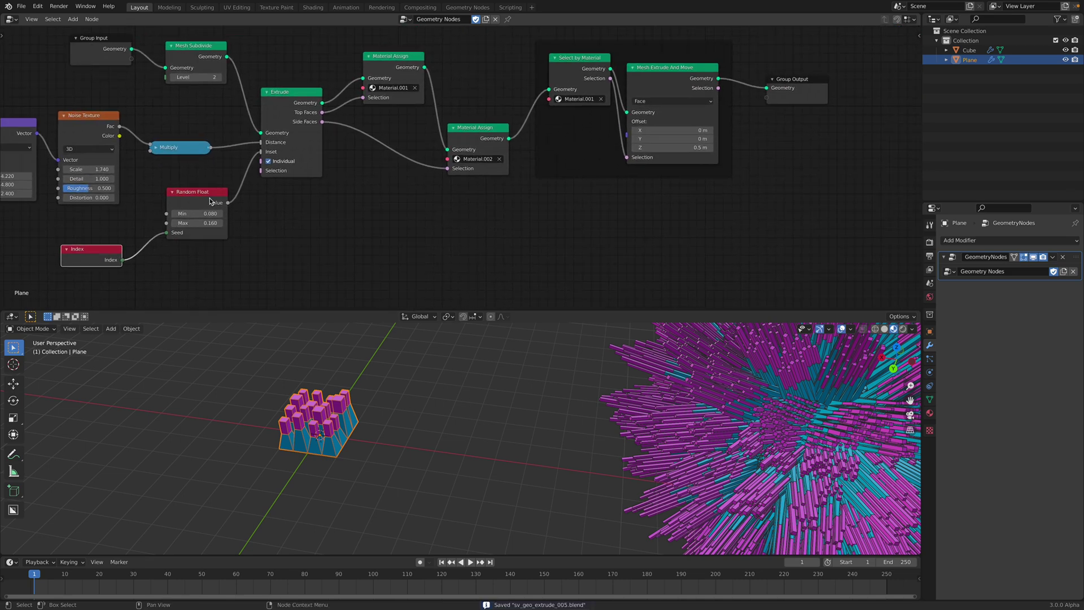
pyautogui.scroll(4, 556, 136)
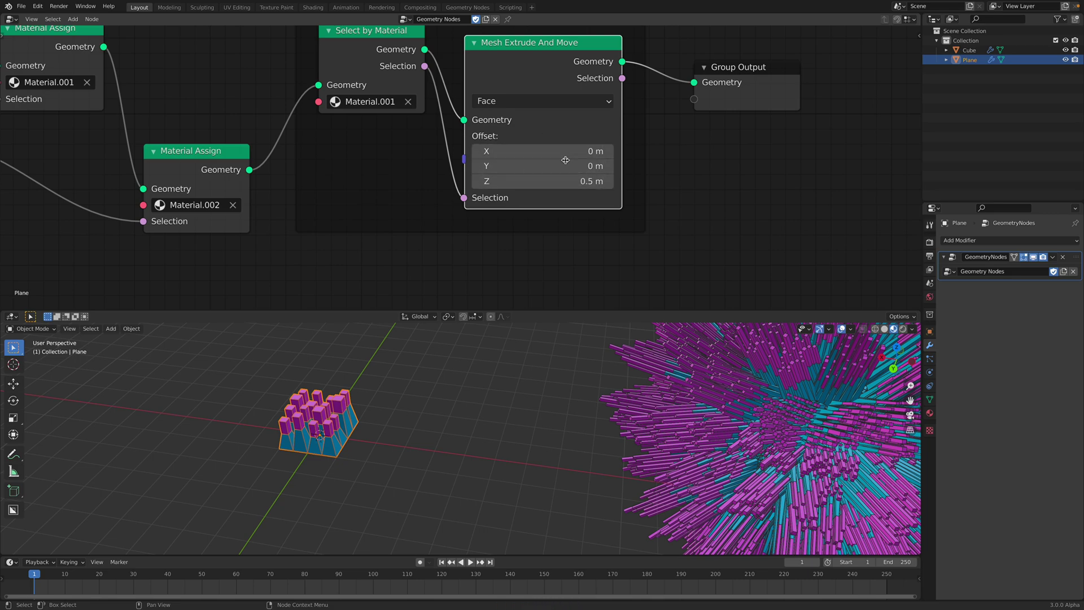
pyautogui.scroll(-3, 524, 162)
pyautogui.moveTo(560, 154); pyautogui.dragTo(592, 153, button='middle')
pyautogui.moveTo(698, 104); pyautogui.dragTo(710, 110)
pyautogui.moveTo(592, 100); pyautogui.dragTo(653, 100, button='middle')
# Step: Move the Material Assign node for Material.002 slightly up between the Extrude and Select by Material nodes
pyautogui.moveTo(520, 107); pyautogui.dragTo(713, 90, button='middle')
pyautogui.scroll(2, 409, 124)
pyautogui.click(411, 125)
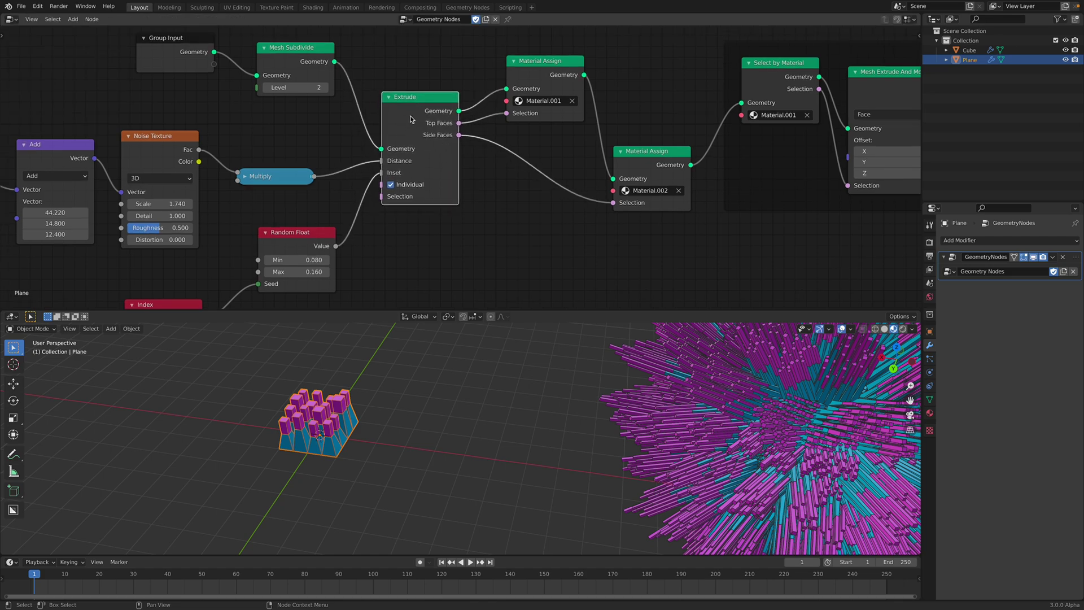
pyautogui.scroll(2, 395, 125)
pyautogui.scroll(1, 366, 130)
pyautogui.moveTo(367, 130); pyautogui.dragTo(304, 108, button='middle')
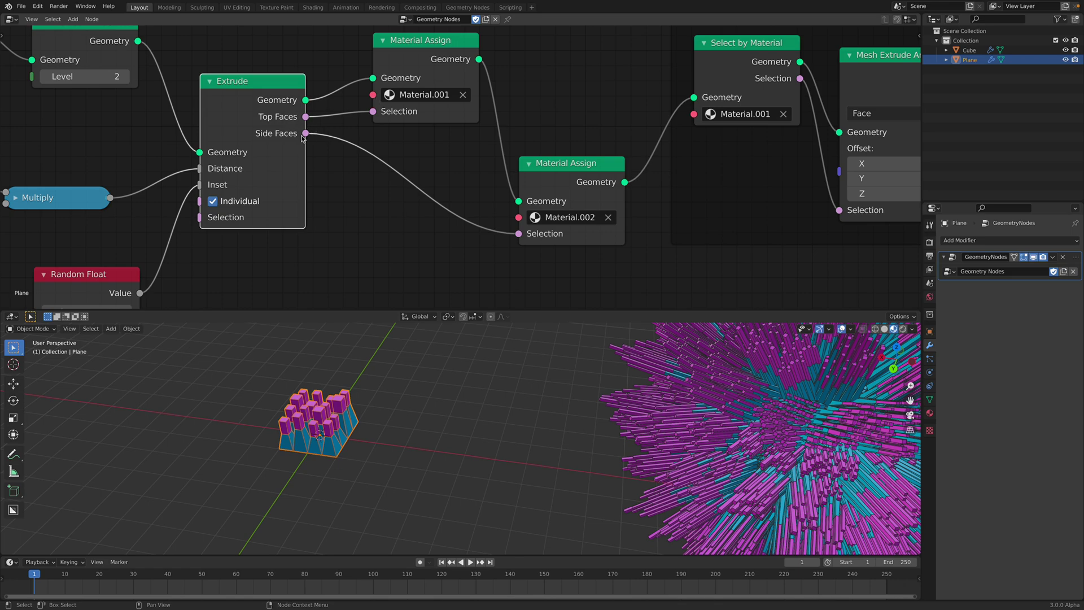
pyautogui.moveTo(545, 183); pyautogui.dragTo(549, 171)
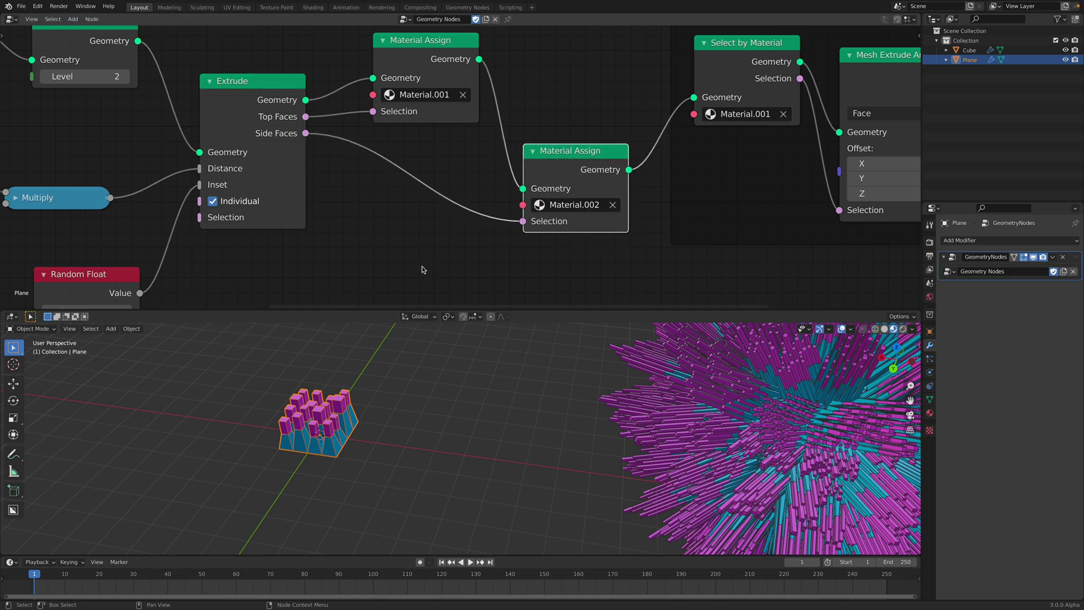
pyautogui.moveTo(390, 395); pyautogui.dragTo(275, 407, button='middle')
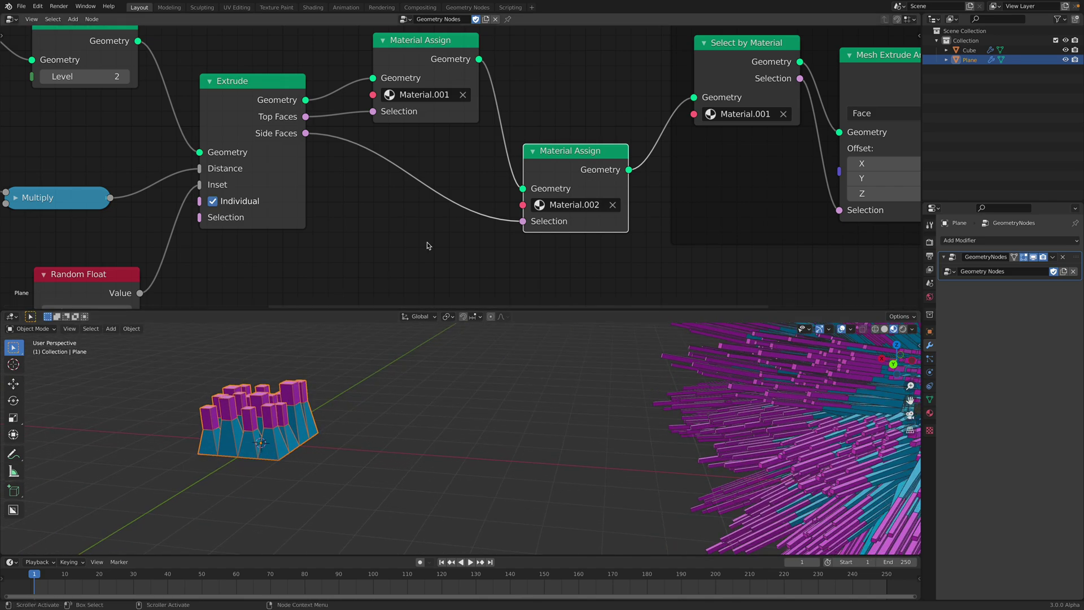
pyautogui.scroll(-1, 342, 154)
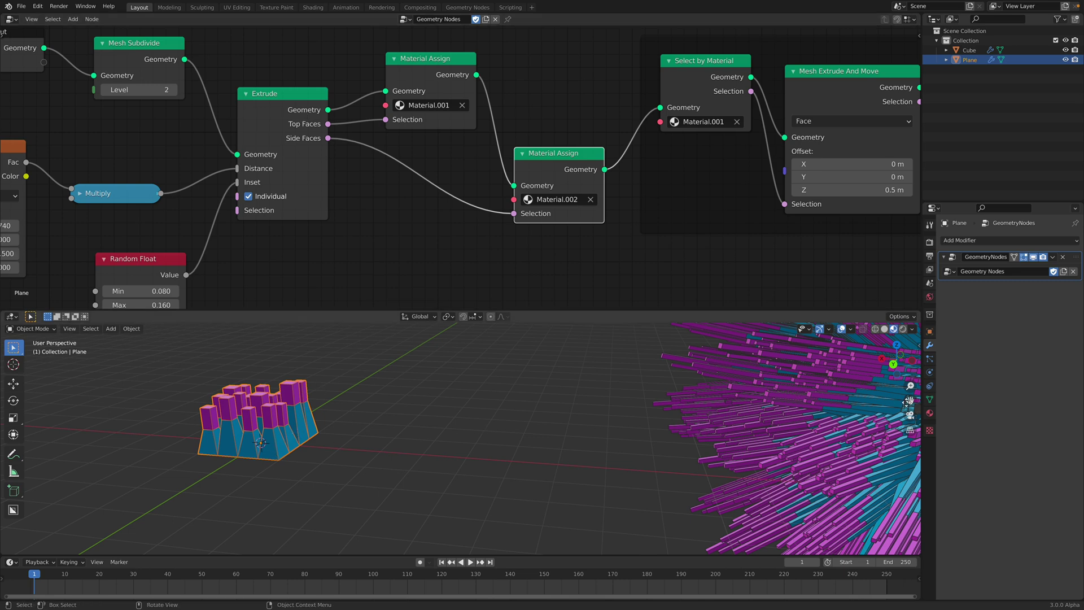
# Step: Display the plane's Material.002 slot settings, and shift the Extrude node down and both Material Assign nodes slightly closer to it
pyautogui.click(929, 412)
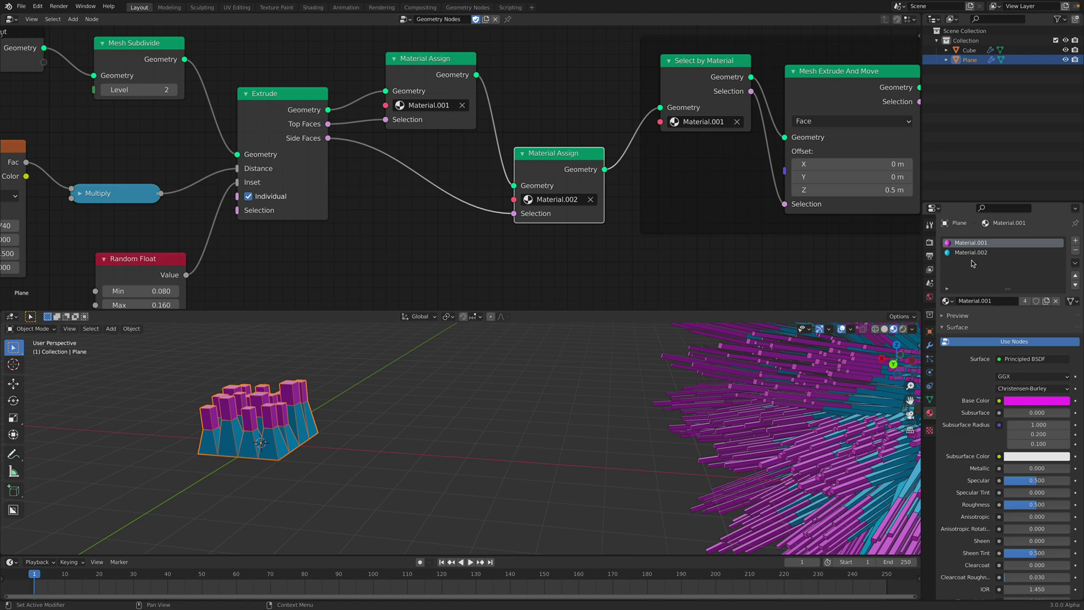
pyautogui.scroll(-1, 284, 181)
pyautogui.moveTo(286, 131); pyautogui.dragTo(285, 145)
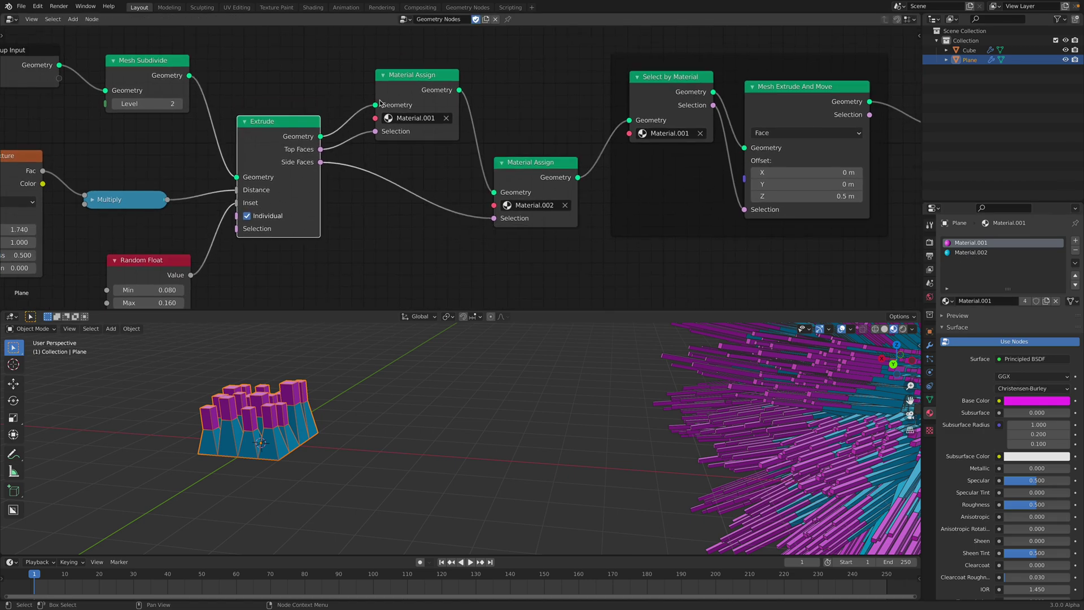
pyautogui.moveTo(404, 113); pyautogui.dragTo(388, 107)
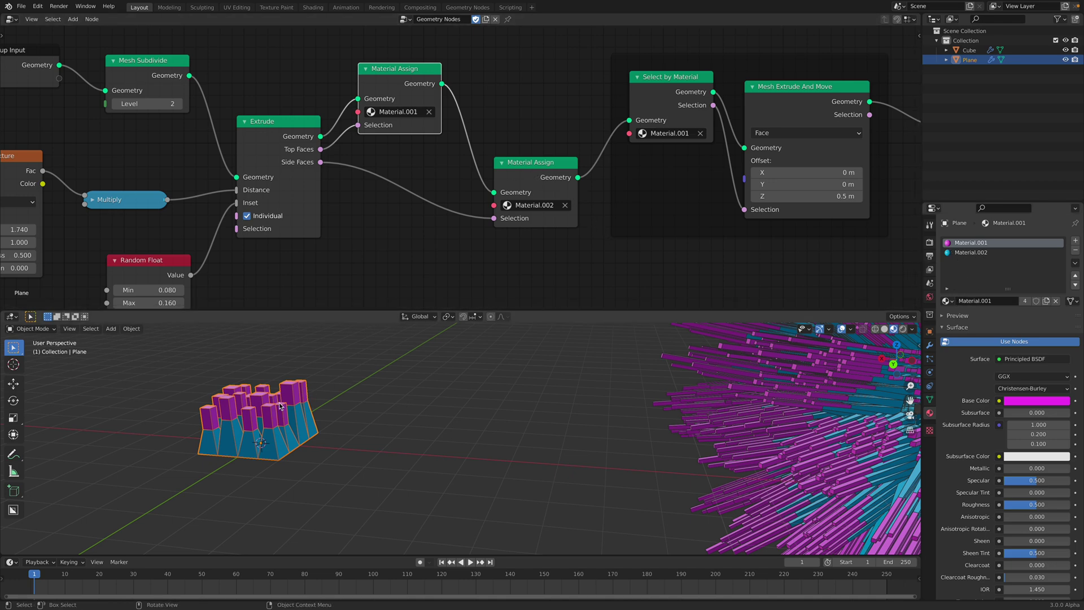
pyautogui.moveTo(496, 183); pyautogui.dragTo(490, 179)
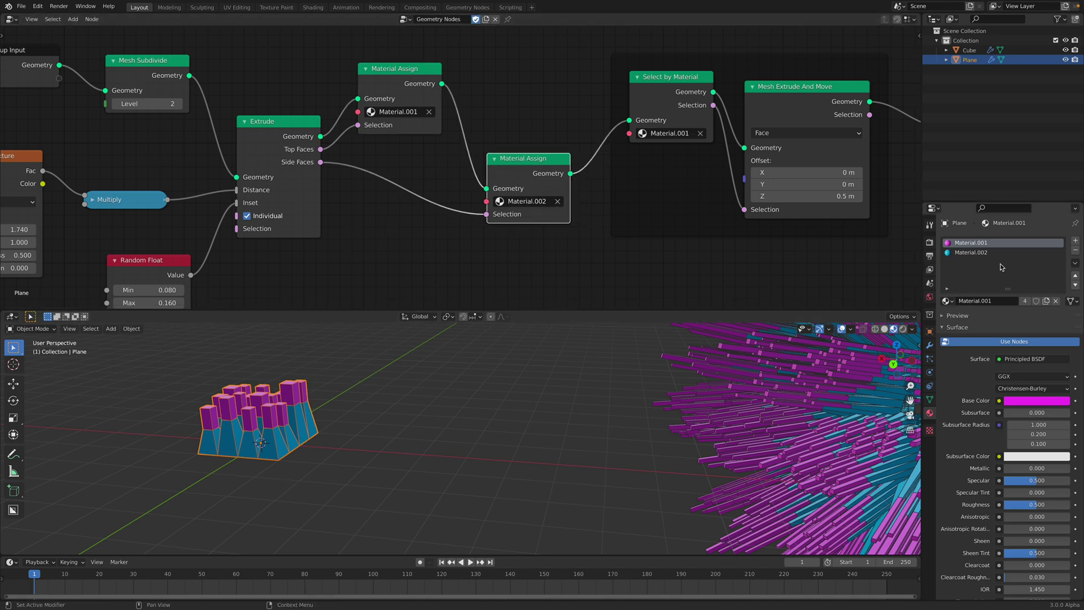
pyautogui.click(973, 254)
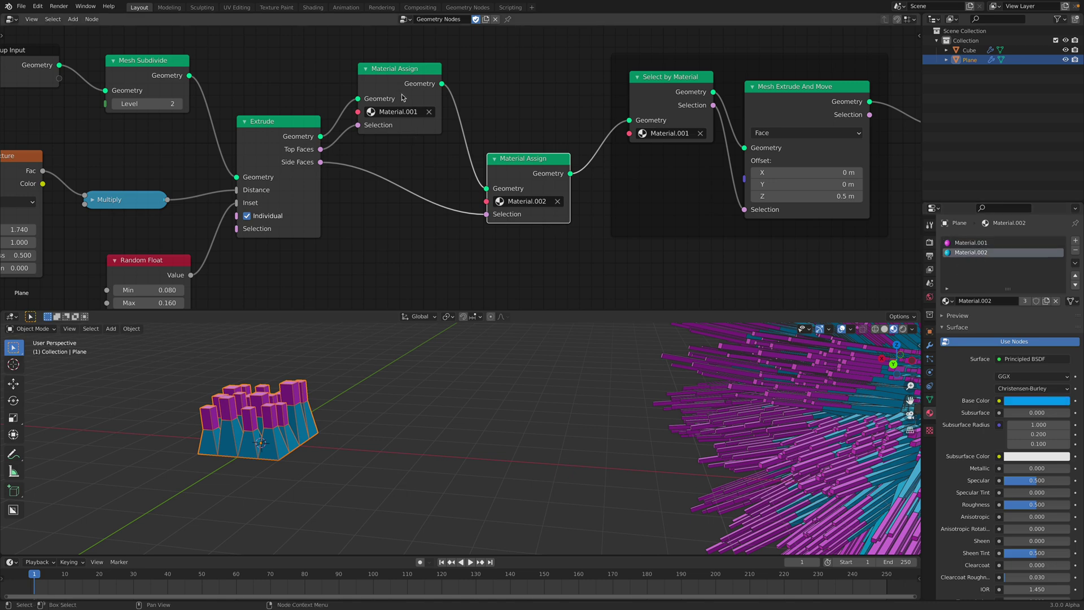
# Step: Place the Material.001 and Material.002 Material Assign nodes closer together beside the Extrude node
pyautogui.moveTo(402, 84); pyautogui.dragTo(404, 94)
pyautogui.moveTo(511, 154); pyautogui.dragTo(487, 142)
pyautogui.moveTo(402, 96); pyautogui.dragTo(406, 97)
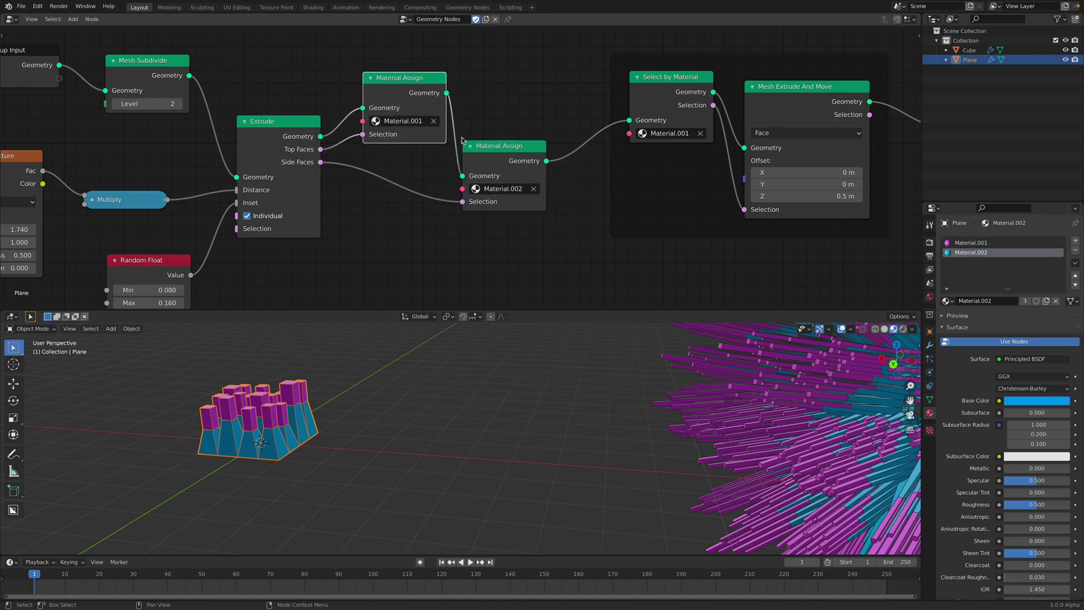
pyautogui.moveTo(462, 141); pyautogui.dragTo(438, 187, button='middle')
pyautogui.moveTo(408, 148); pyautogui.dragTo(401, 138)
pyautogui.click(478, 208)
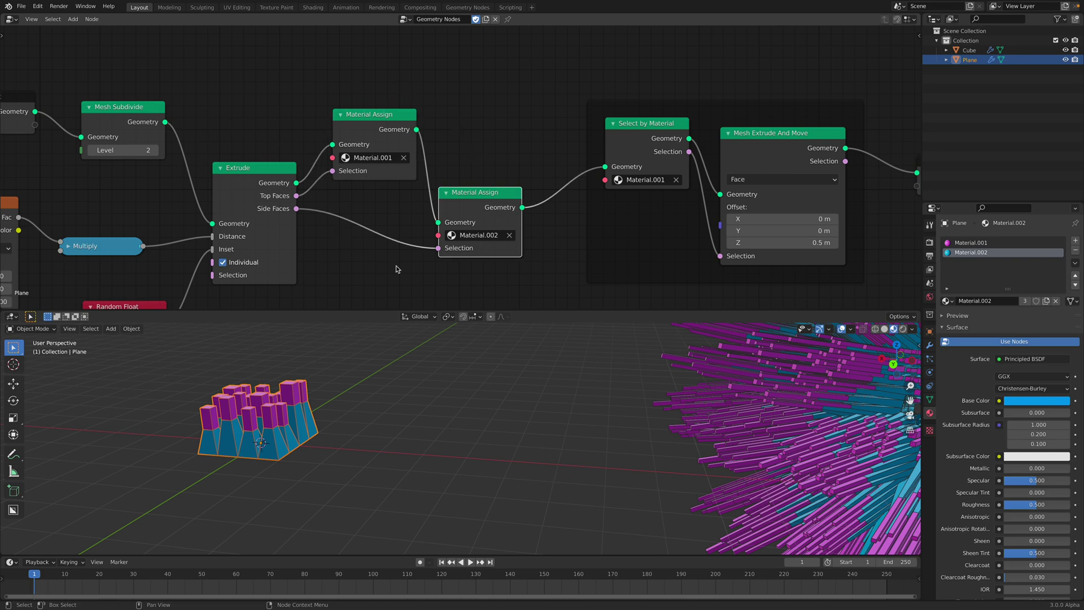
pyautogui.scroll(-1, 481, 155)
pyautogui.moveTo(402, 175); pyautogui.dragTo(303, 151, button='middle')
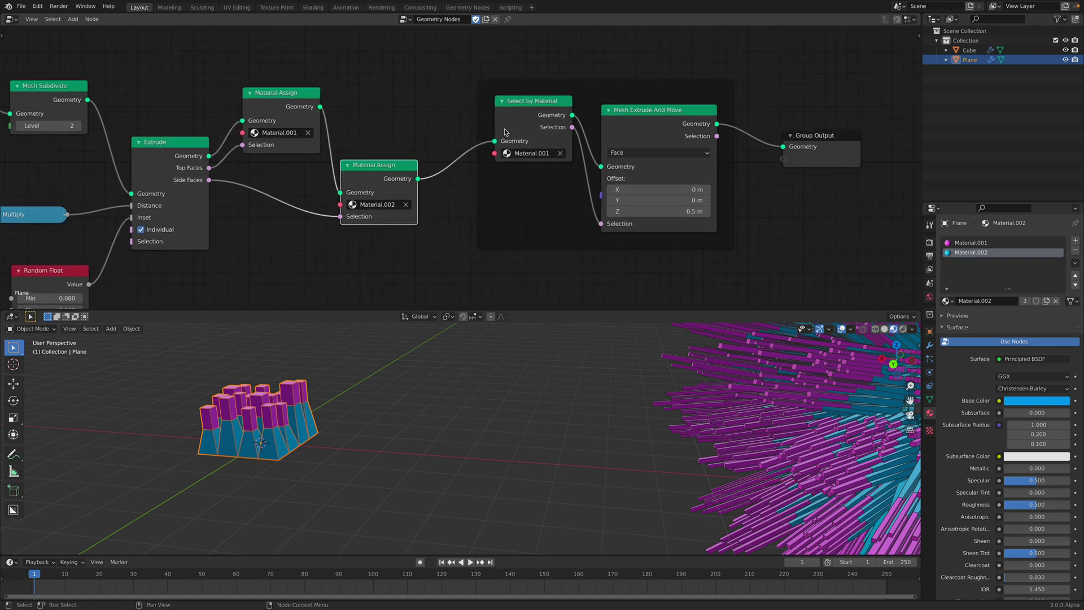
# Step: Nudge the Select by Material node away from Mesh Extrude And Move and save the file
pyautogui.moveTo(523, 123); pyautogui.dragTo(526, 120)
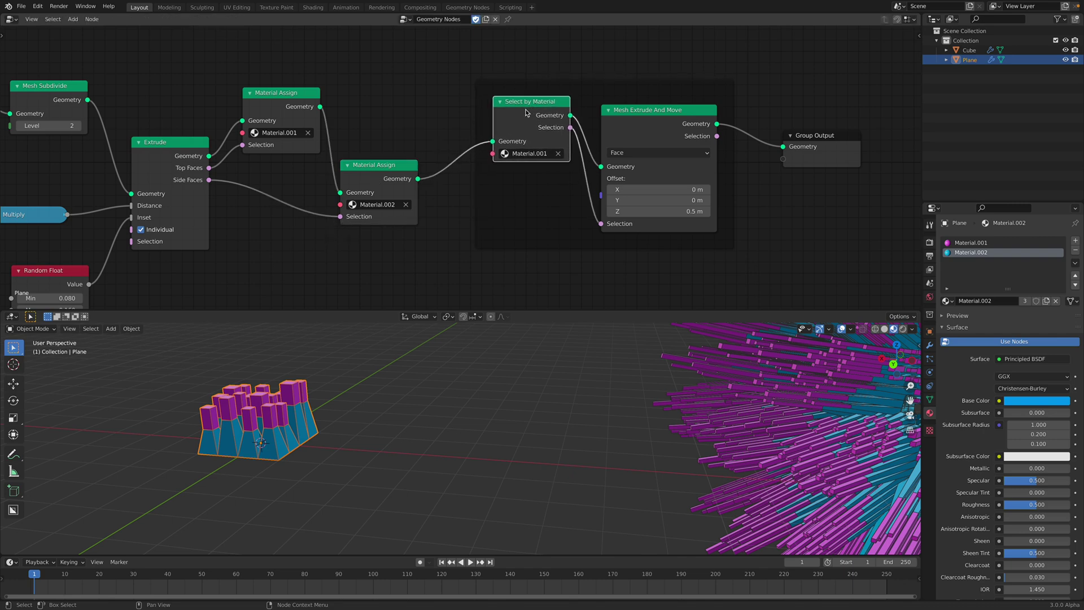
pyautogui.scroll(1, 525, 116)
pyautogui.hotkey('ctrl', 'z')
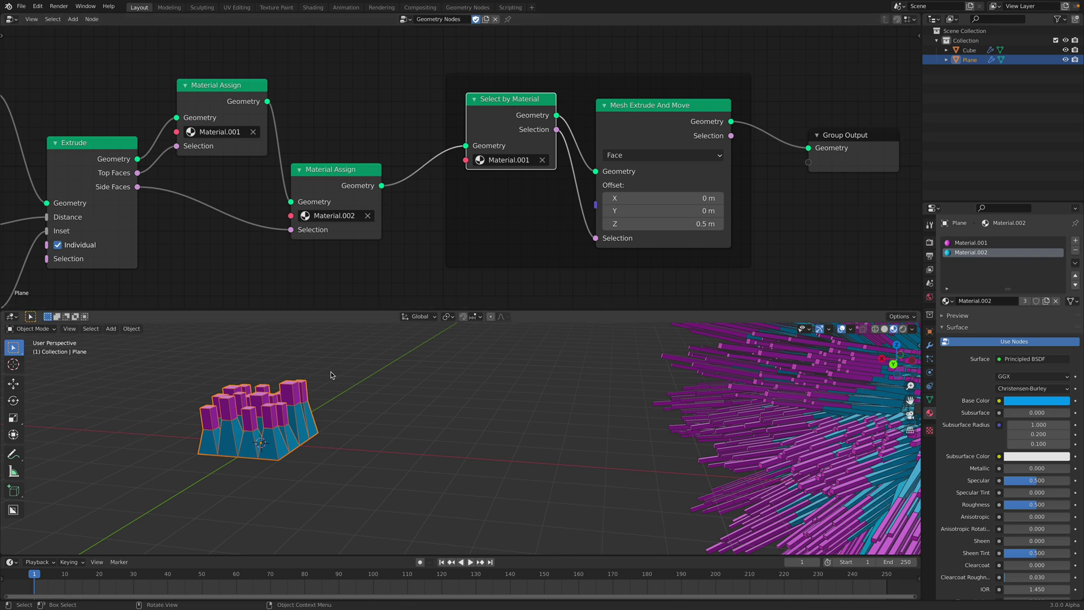
pyautogui.moveTo(343, 390); pyautogui.dragTo(242, 403, button='middle')
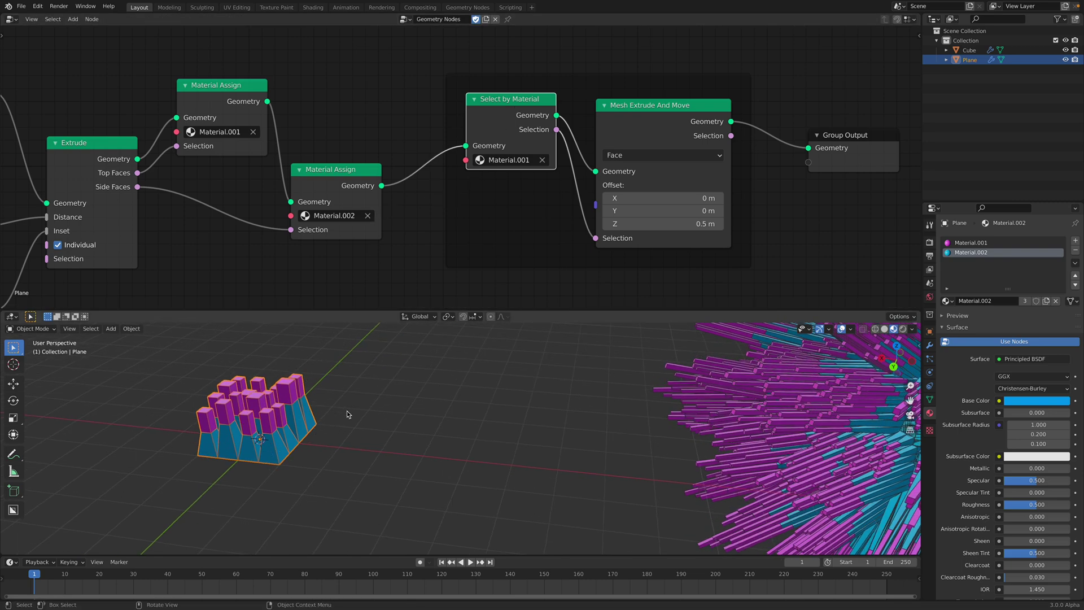
# Step: Add a new plane mesh and move it along the X axis, clear of the existing extruded plane
pyautogui.moveTo(363, 408); pyautogui.dragTo(501, 416, button='middle')
pyautogui.hotkey('shift', 'a')
pyautogui.moveTo(341, 402)
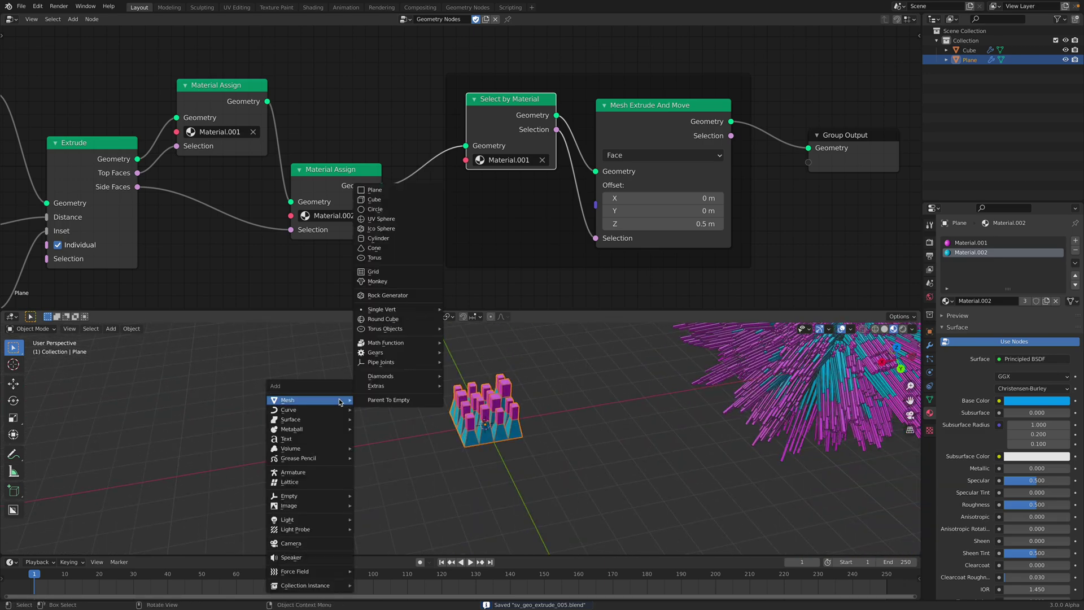
pyautogui.click(395, 190)
pyautogui.moveTo(395, 395); pyautogui.dragTo(409, 452, button='middle')
pyautogui.press('g')
pyautogui.click(436, 408)
# Step: Subdivide the new plane with 3 cuts and return to Object Mode
pyautogui.press('Tab')
pyautogui.scroll(1, 409, 452)
pyautogui.moveTo(446, 415); pyautogui.dragTo(367, 392, button='middle')
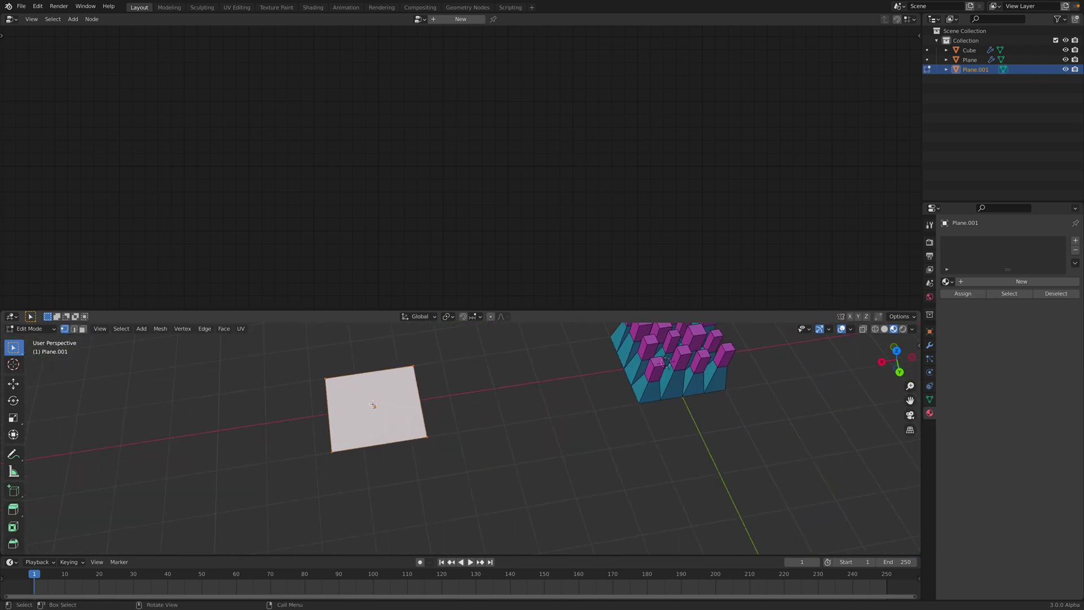
pyautogui.press('F3')
pyautogui.write('subdiv')
pyautogui.press('Return')
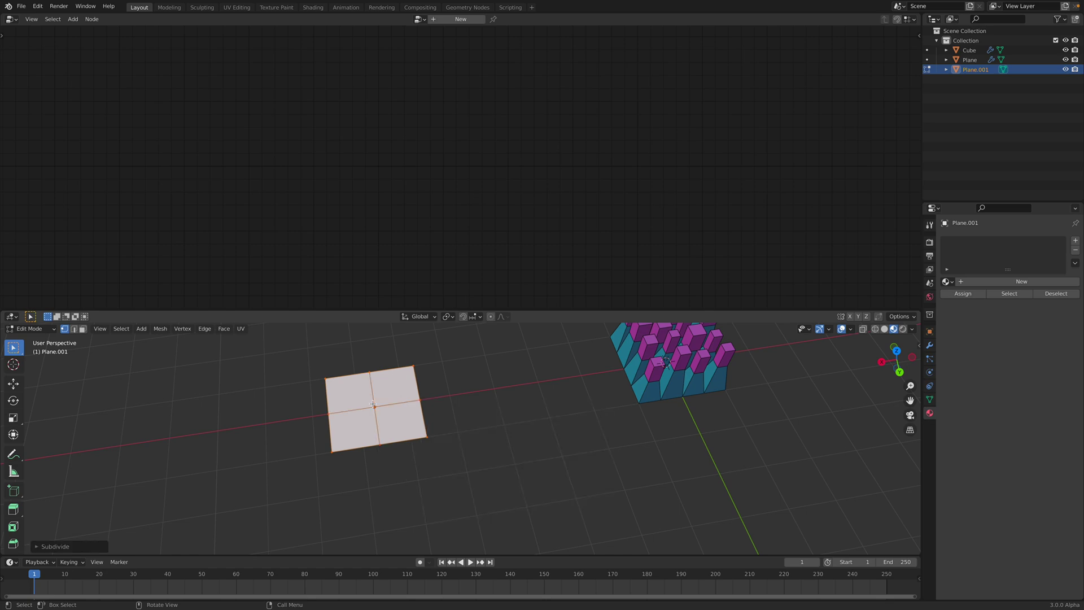
pyautogui.click(47, 546)
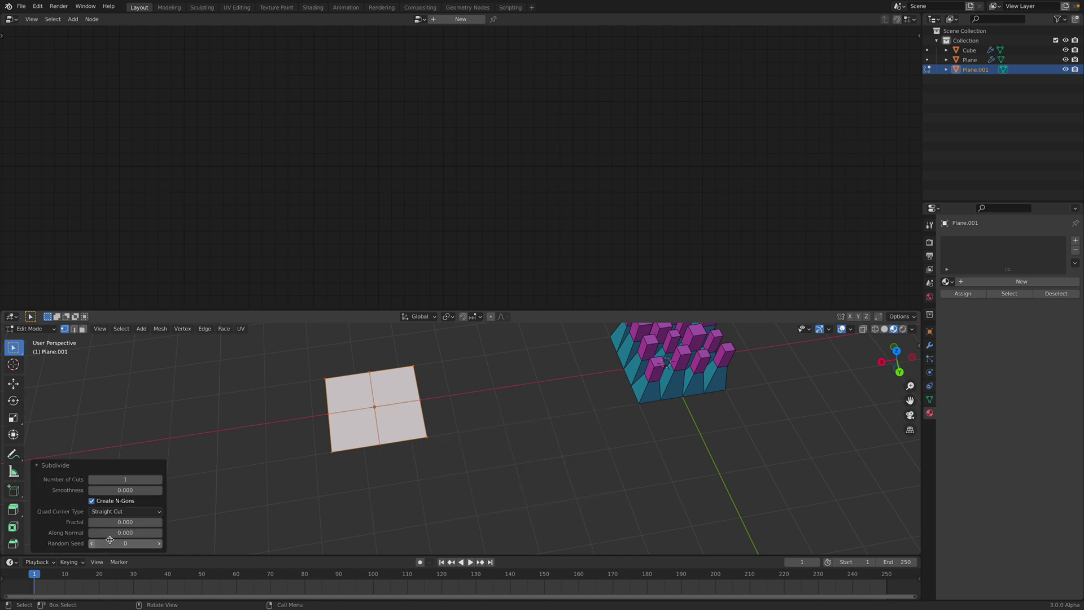
pyautogui.click(161, 479)
pyautogui.click(160, 479)
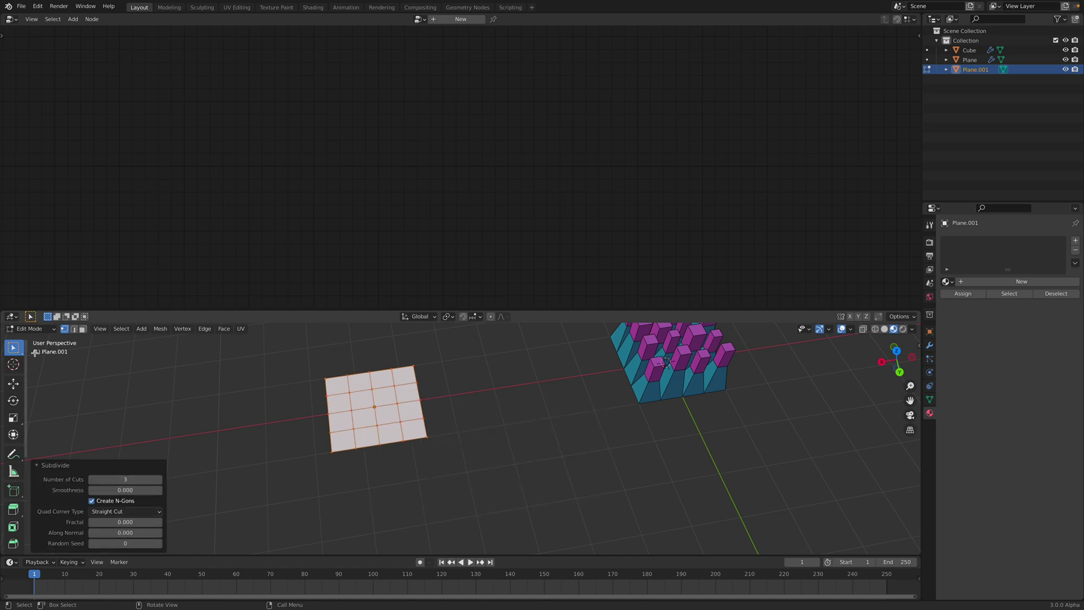
pyautogui.click(31, 328)
pyautogui.click(28, 338)
pyautogui.press('Tab')
pyautogui.press('Tab')
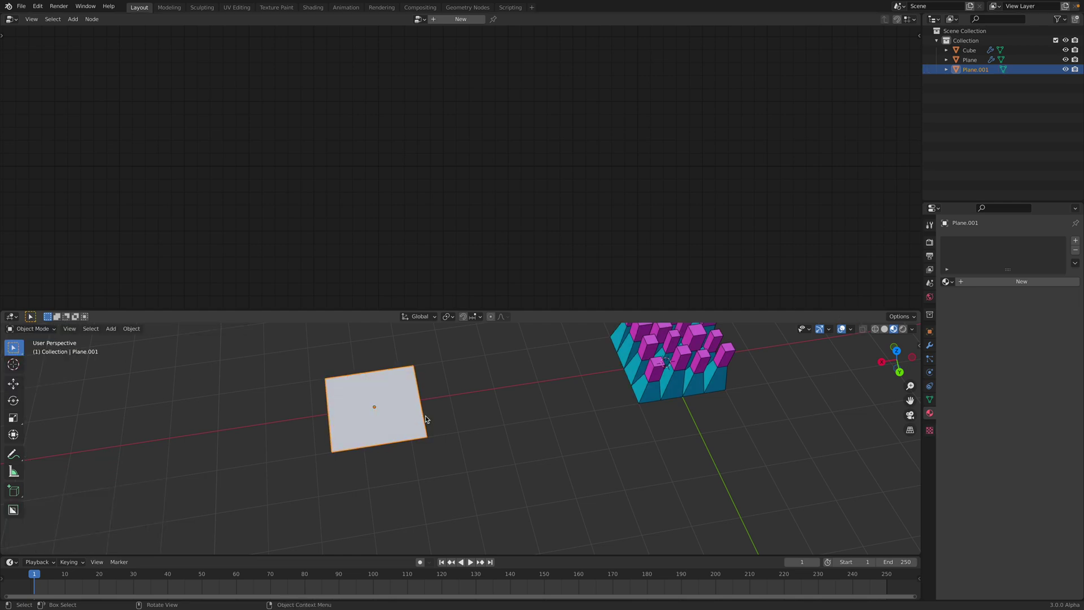
# Step: Create a new material on the subdivided plane and set its base color to orange
pyautogui.click(985, 281)
pyautogui.click(1023, 380)
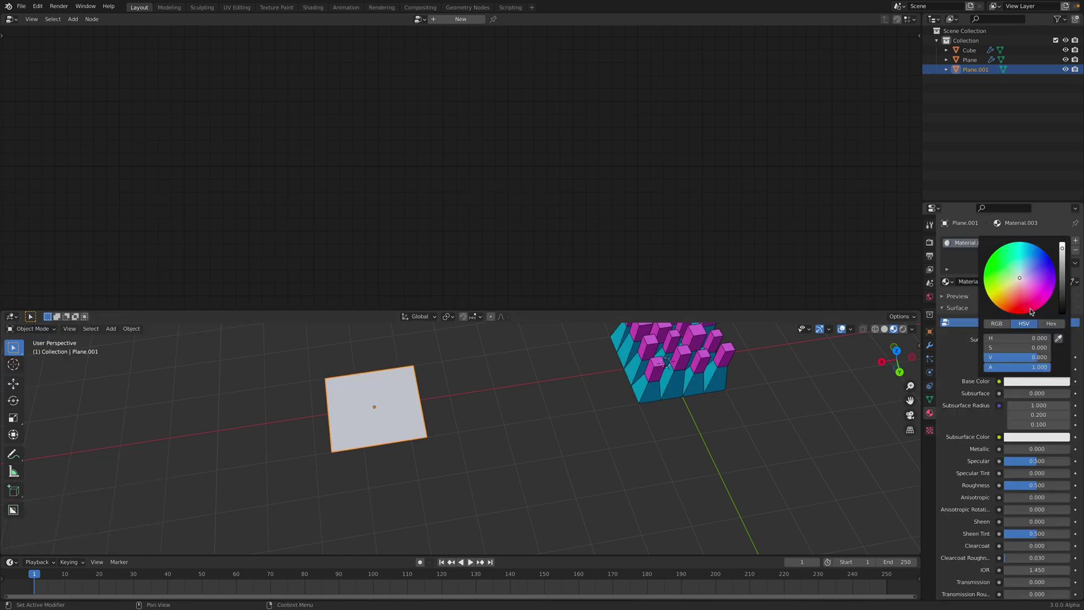
pyautogui.click(1029, 307)
pyautogui.click(1023, 380)
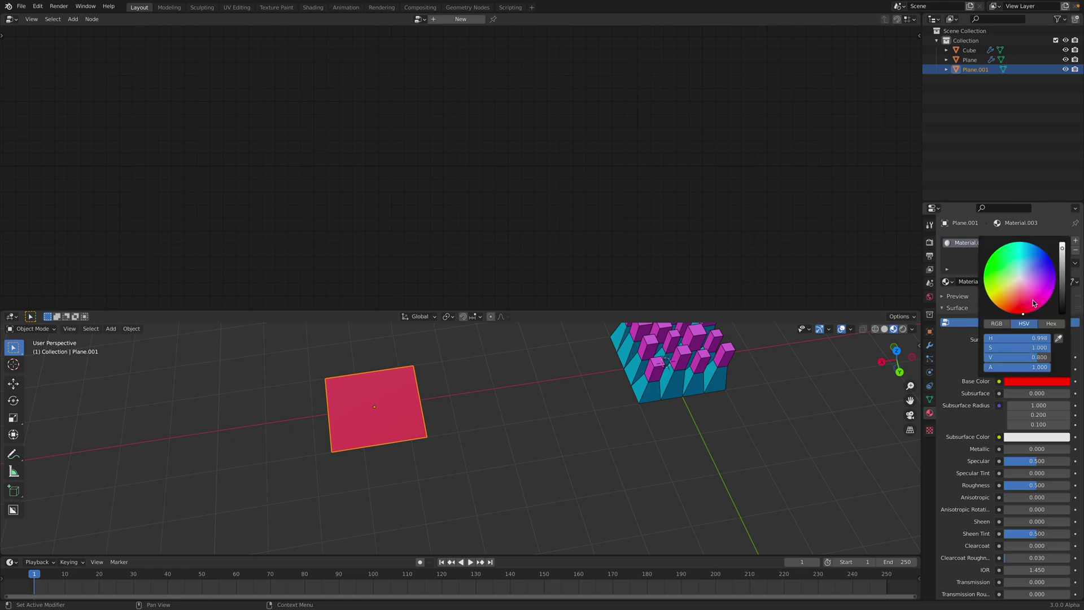
pyautogui.click(1034, 302)
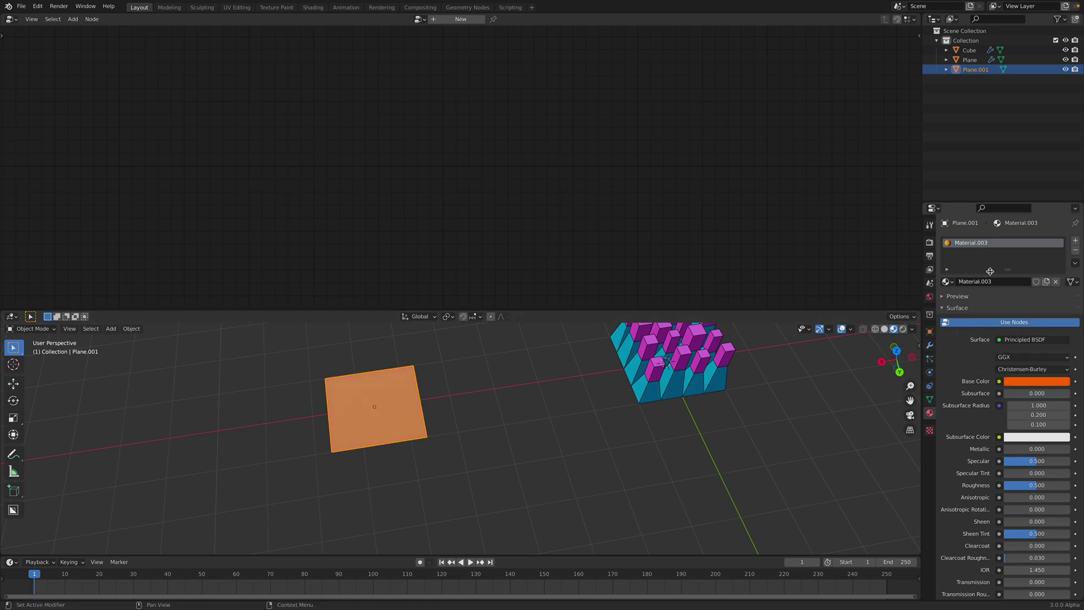
# Step: Add a second material slot with a new material and set its base color to green
pyautogui.click(1077, 242)
pyautogui.click(1010, 301)
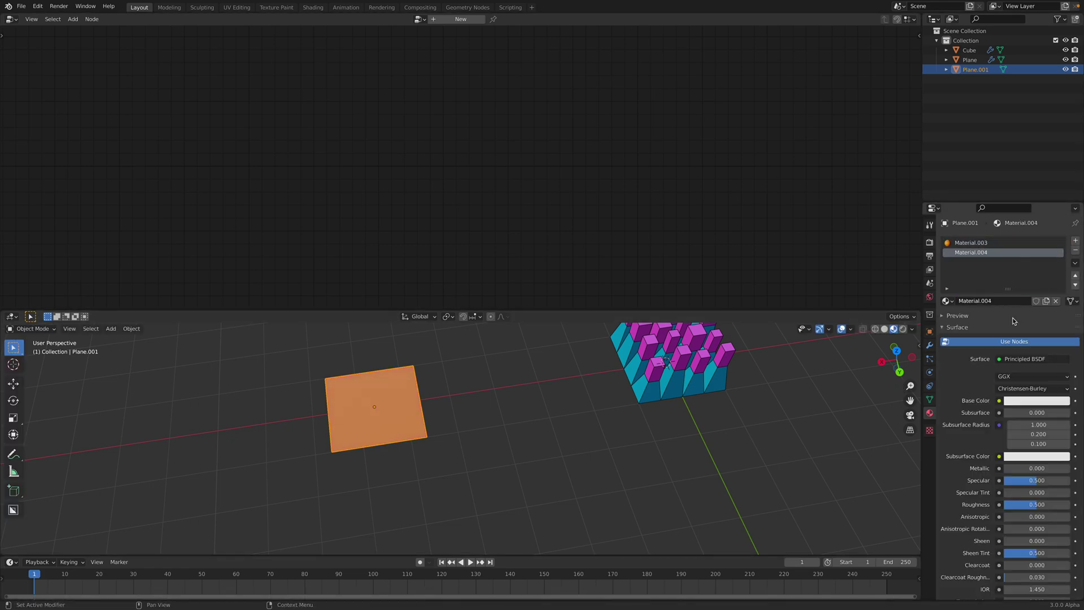
pyautogui.click(1021, 400)
pyautogui.click(1004, 291)
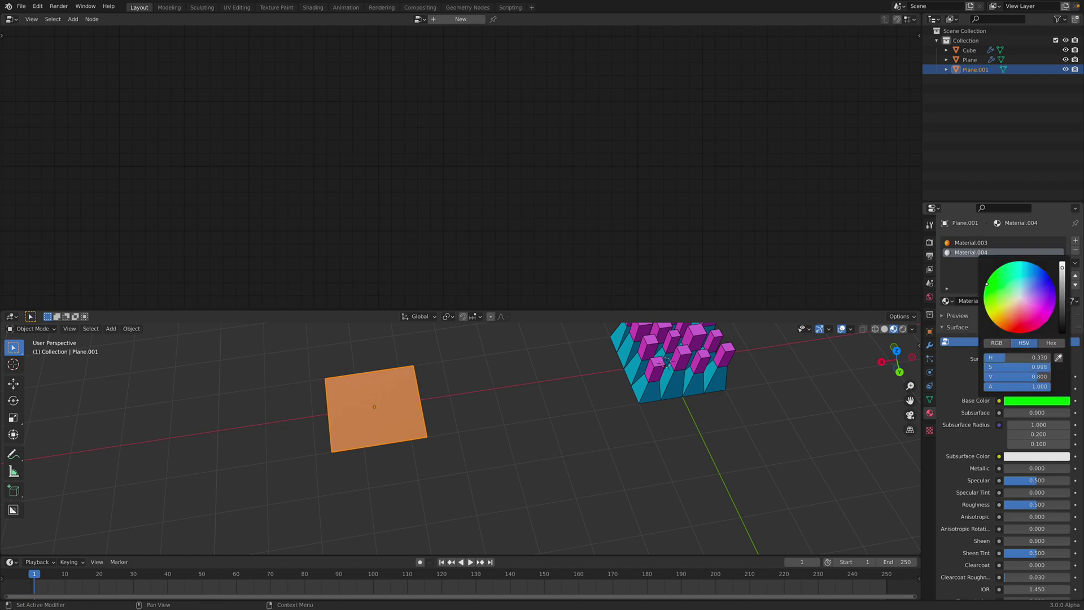
# Step: Assign the green Material.004 to a zigzag group of faces through the middle of the new plane and return to Object Mode
pyautogui.moveTo(624, 440); pyautogui.dragTo(622, 444, button='middle')
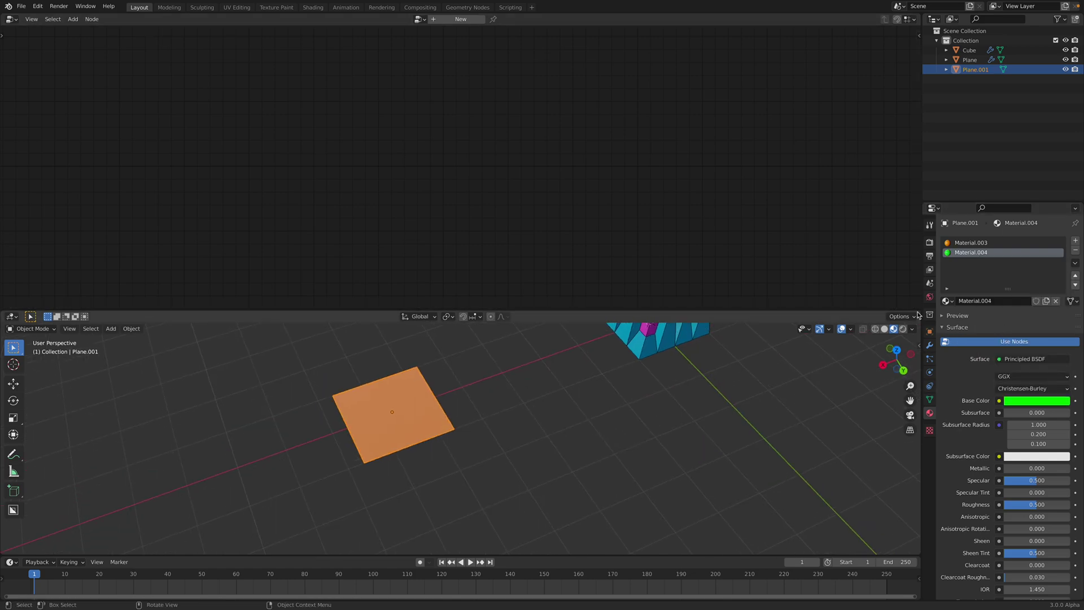
pyautogui.press('Tab')
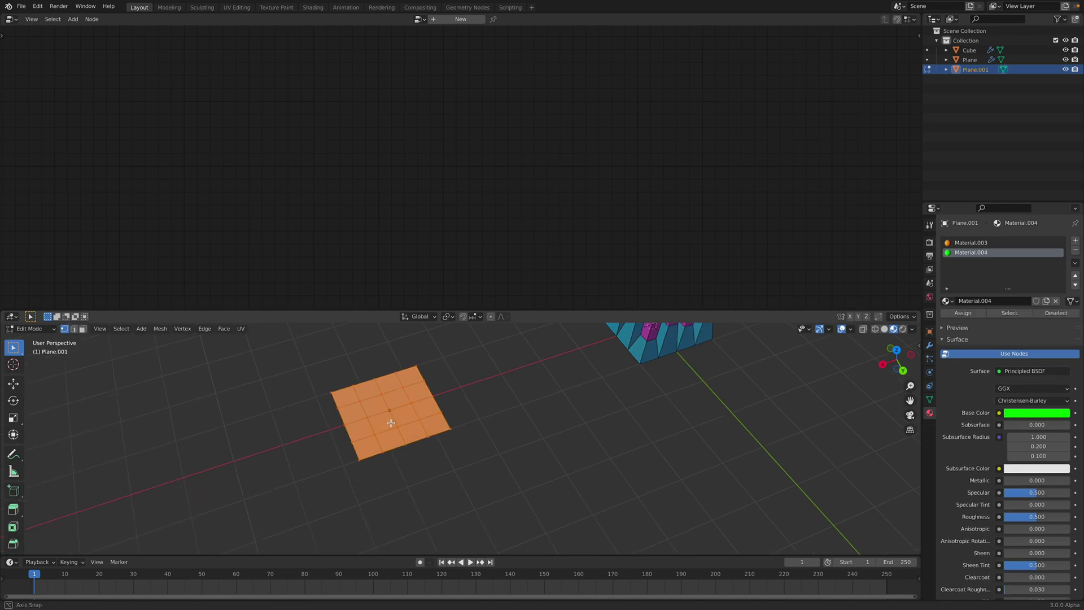
pyautogui.moveTo(391, 423); pyautogui.dragTo(370, 400, button='middle')
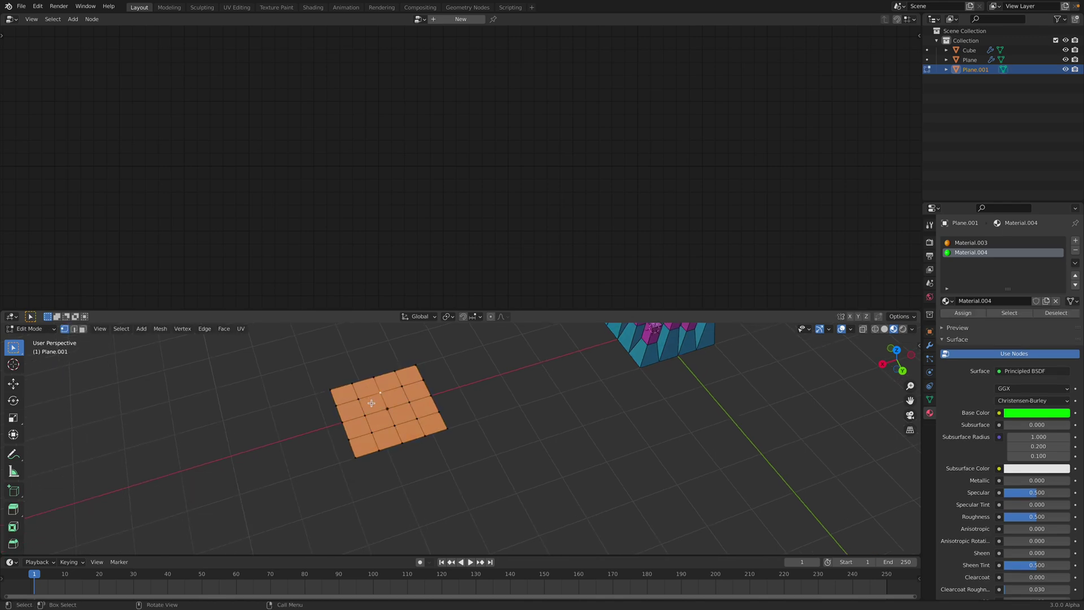
pyautogui.click(372, 403)
pyautogui.click(354, 408)
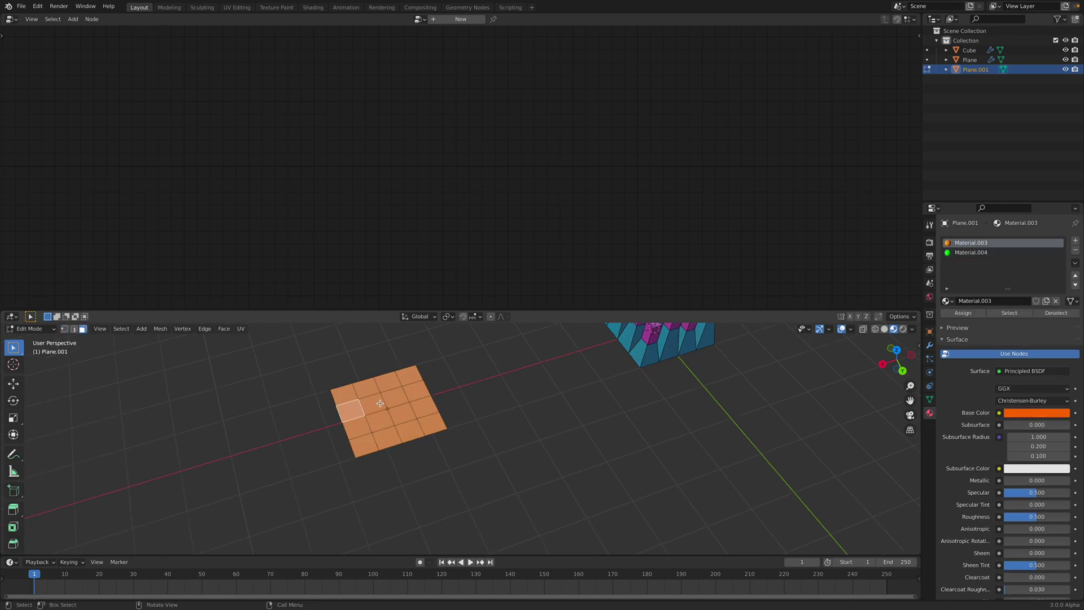
pyautogui.click(372, 395)
pyautogui.keyDown('shift'); pyautogui.click(396, 416); pyautogui.keyUp('shift')
pyautogui.keyDown('shift'); pyautogui.click(409, 430); pyautogui.keyUp('shift')
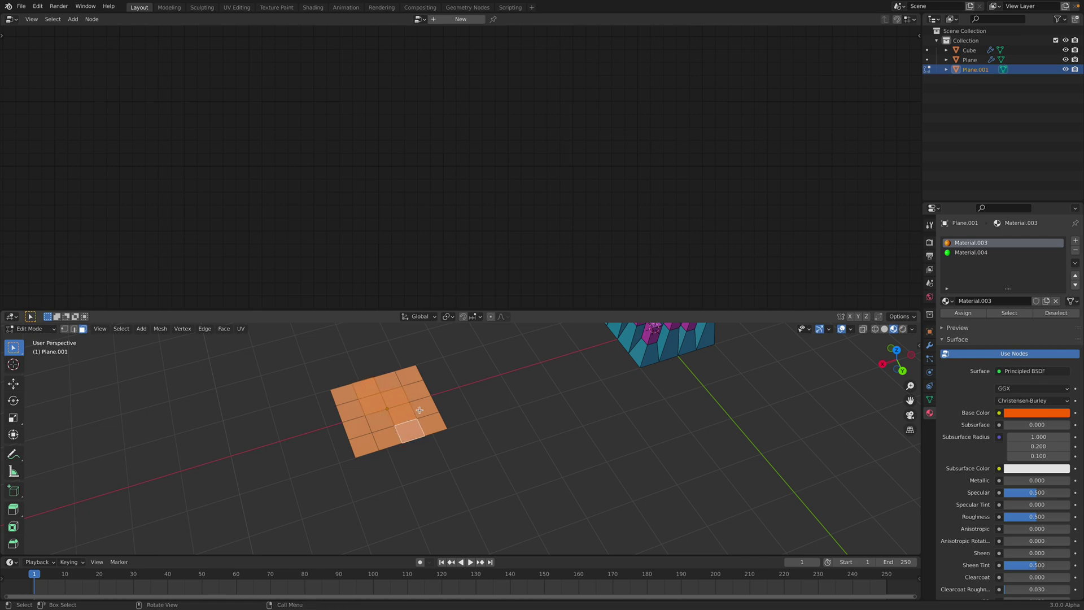
pyautogui.click(977, 252)
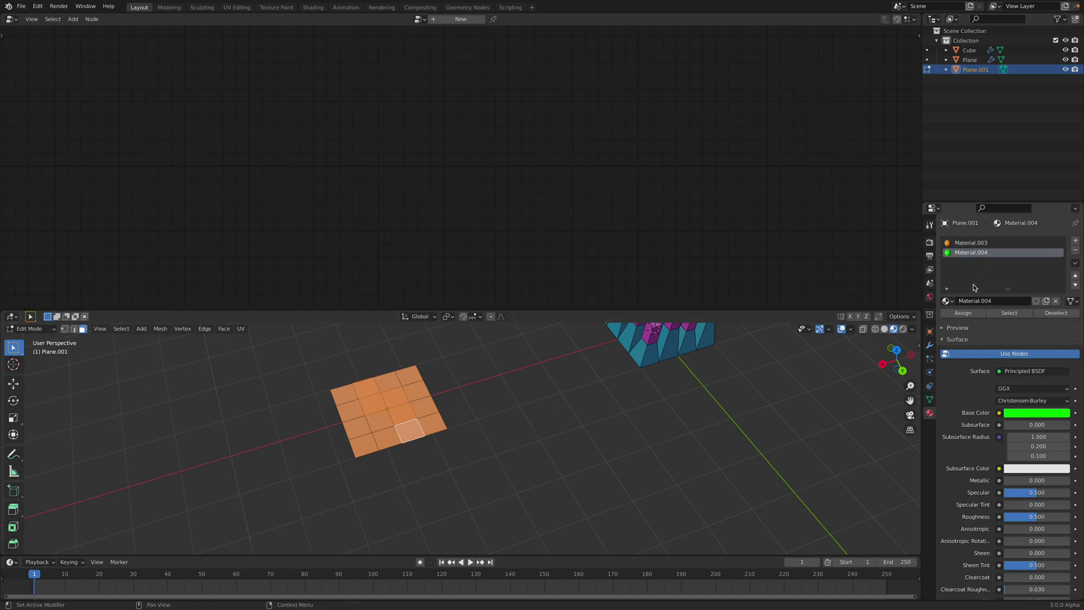
pyautogui.click(966, 315)
pyautogui.press('Tab')
pyautogui.moveTo(489, 458); pyautogui.dragTo(374, 400, button='middle')
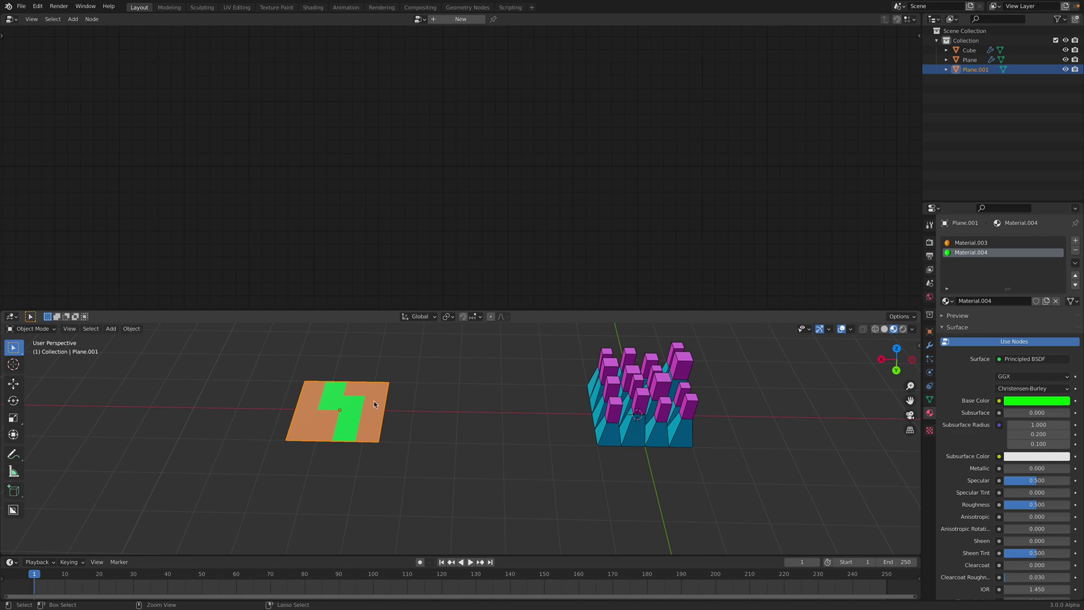
# Step: Create a geometry node tree for the new plane and insert a Select by Material node set to Material.004
pyautogui.click(461, 19)
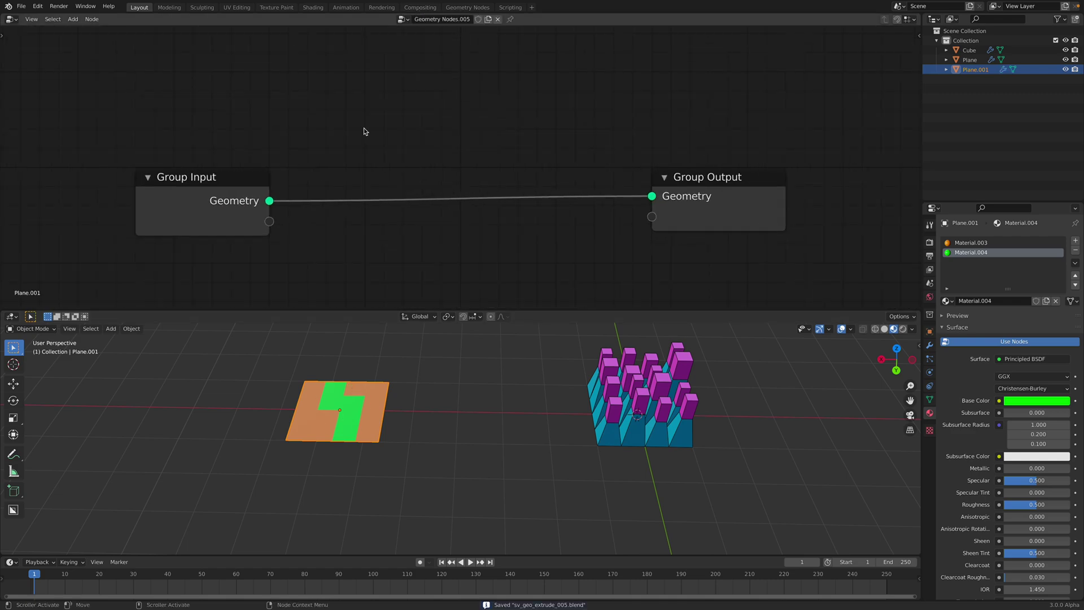
pyautogui.hotkey('shift', 'a')
pyautogui.moveTo(363, 128)
pyautogui.write('sele')
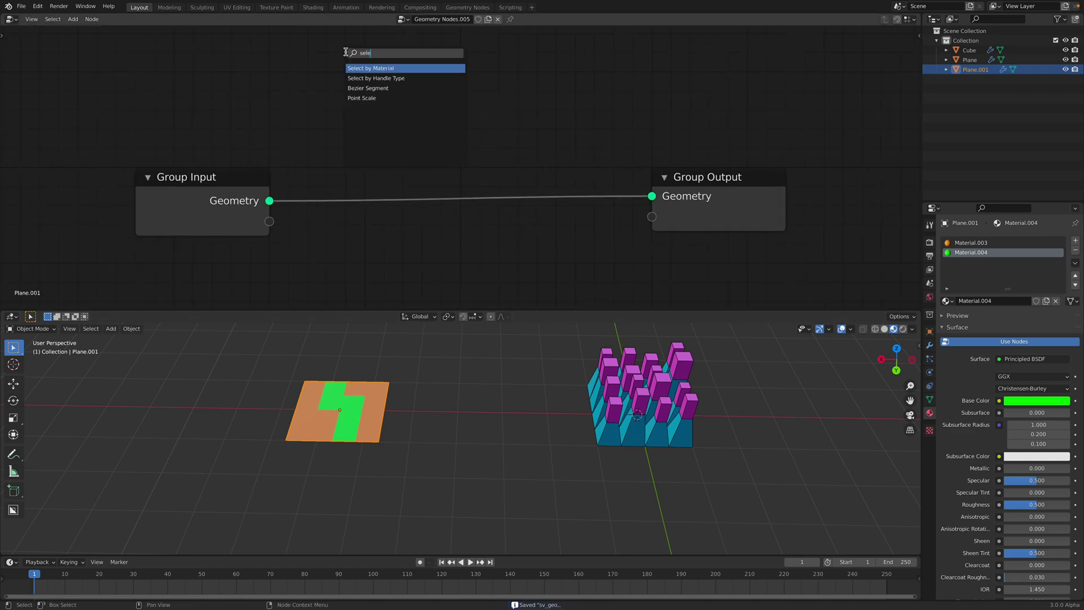
pyautogui.press('Return')
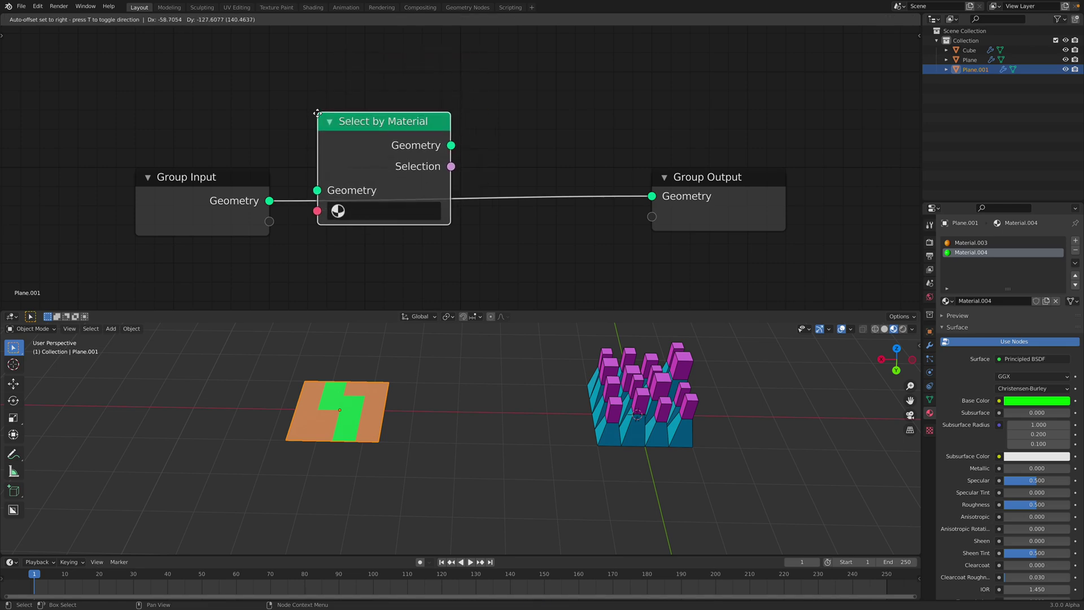
pyautogui.click(371, 128)
pyautogui.click(393, 176)
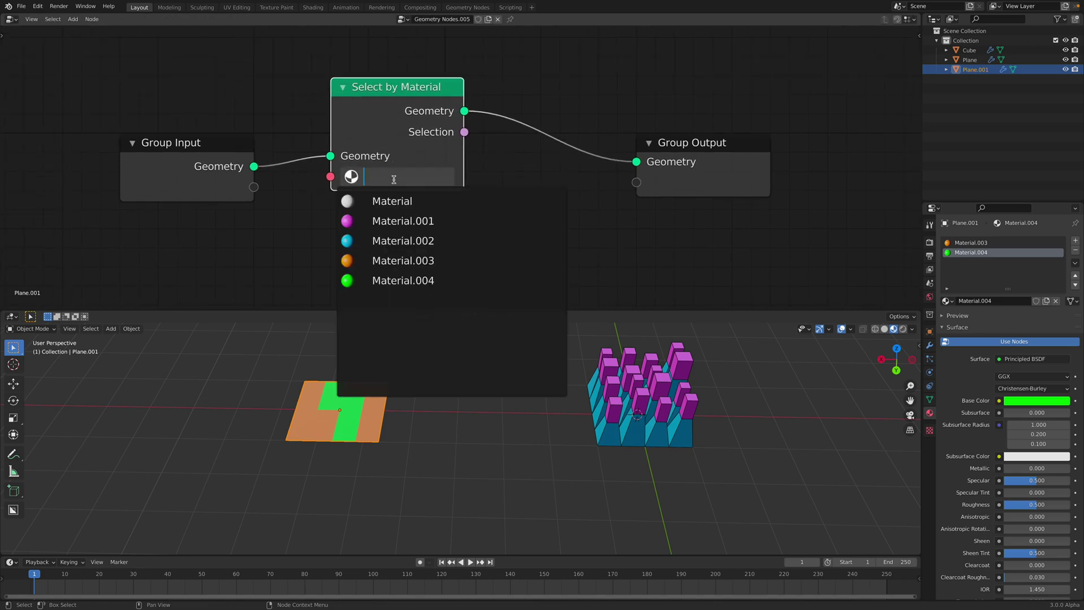
pyautogui.click(386, 281)
# Step: Insert a Mesh Extrude node between Select by Material and the Group Output
pyautogui.scroll(-1, 365, 210)
pyautogui.moveTo(366, 210); pyautogui.dragTo(313, 215, button='middle')
pyautogui.moveTo(611, 157); pyautogui.dragTo(695, 156)
pyautogui.hotkey('shift', 'a')
pyautogui.click(488, 126)
pyautogui.write('extr')
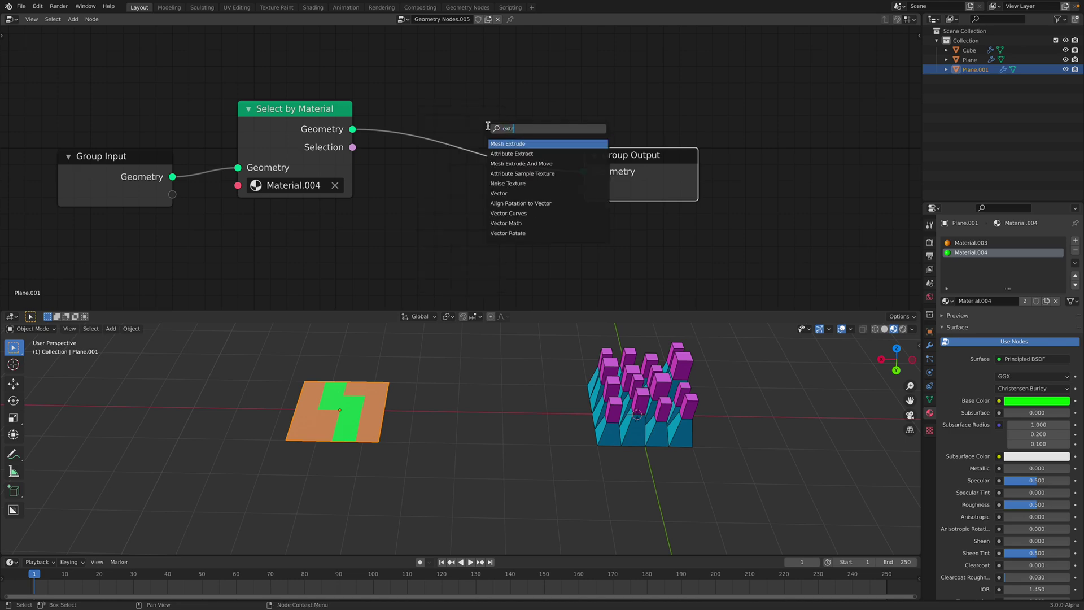
pyautogui.write('ude')
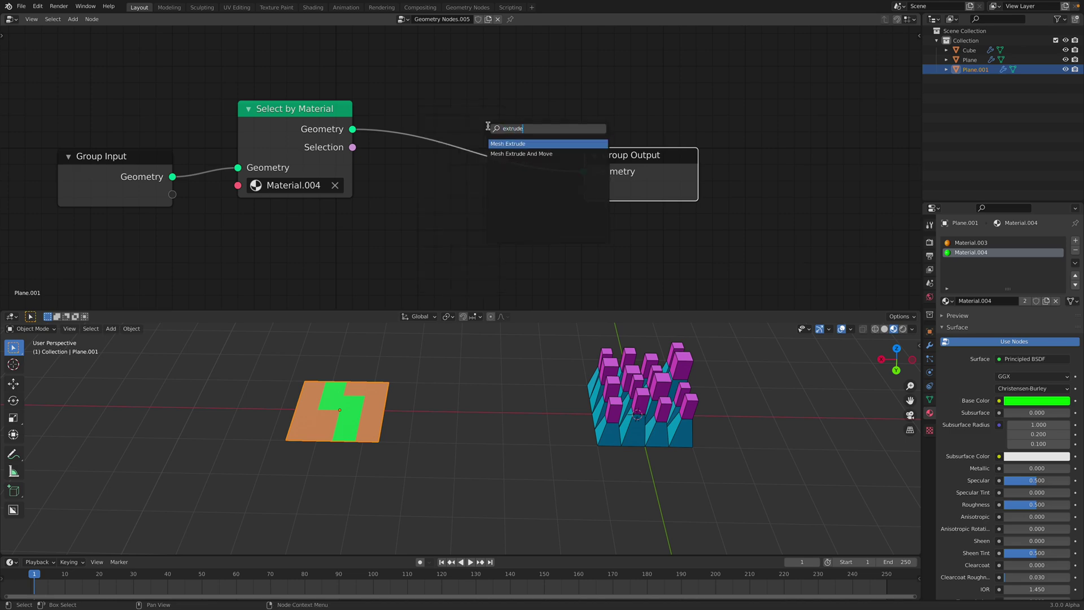
pyautogui.press('Return')
pyautogui.click(412, 163)
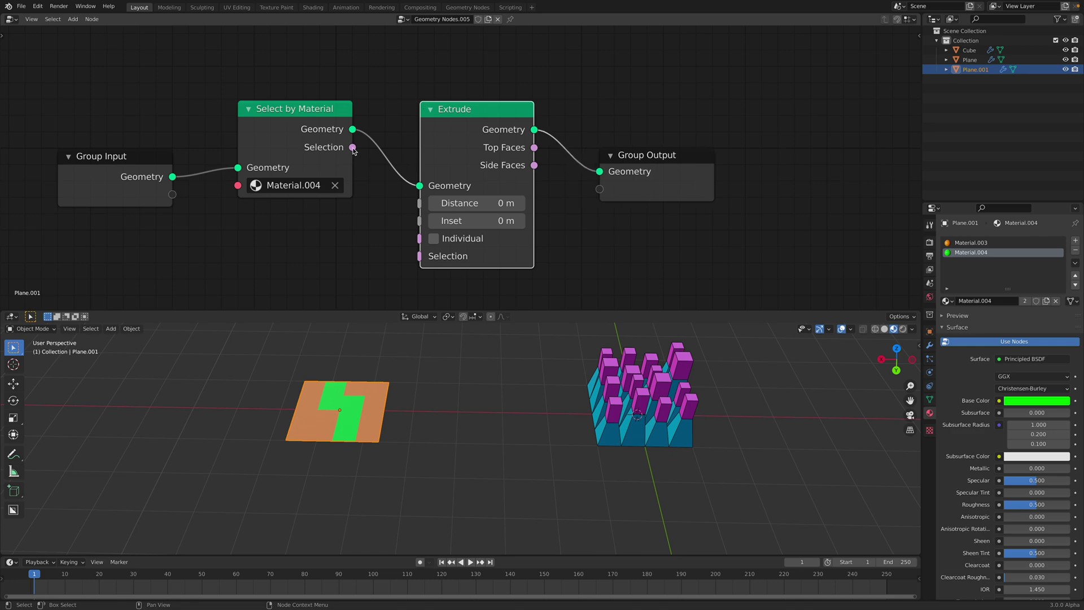
# Step: Link the material selection to the Extrude node and set distance 0.6 m and inset 0.12 m, trying Individual but leaving it off
pyautogui.moveTo(353, 148); pyautogui.dragTo(460, 221)
pyautogui.click(449, 242)
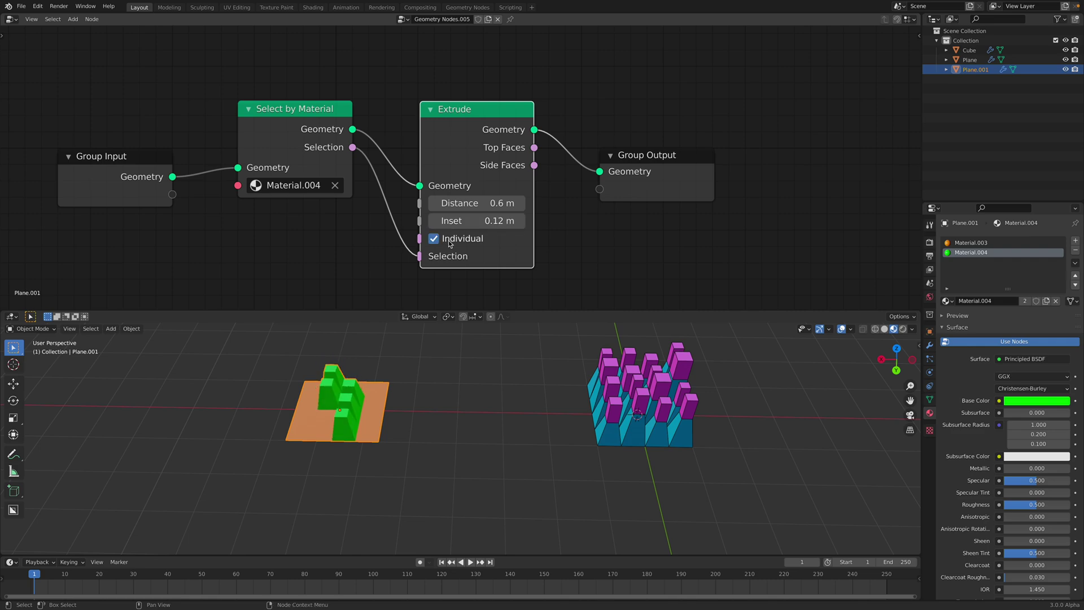
pyautogui.click(448, 242)
pyautogui.click(449, 241)
pyautogui.click(449, 241)
pyautogui.click(477, 221)
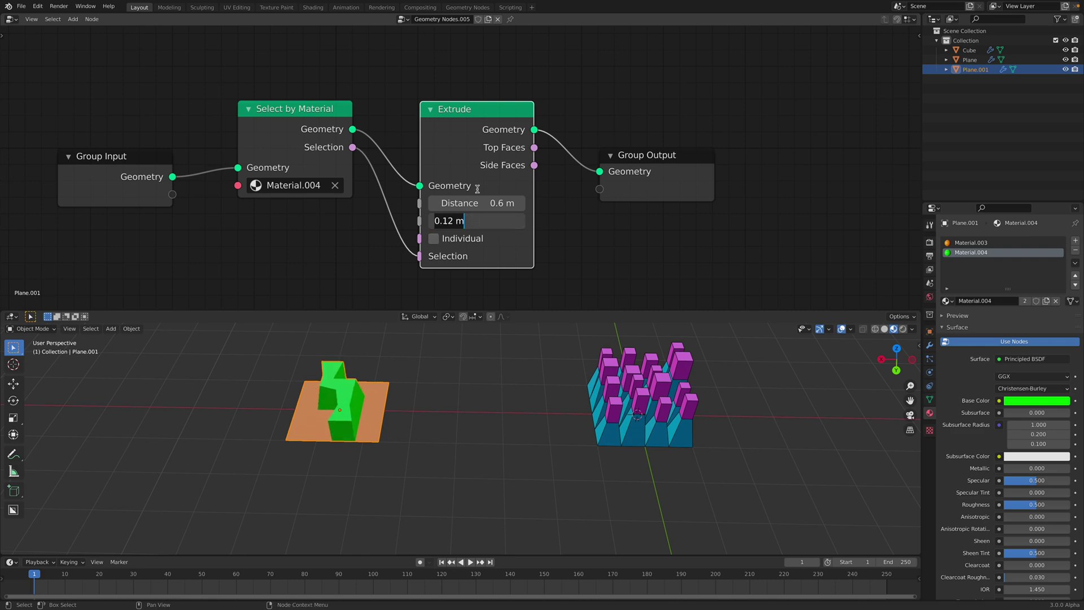
pyautogui.click(477, 183)
# Step: Make room around the Extrude node and add a Mesh Extrude And Move node above it
pyautogui.moveTo(481, 115); pyautogui.dragTo(499, 239)
pyautogui.scroll(-2, 469, 169)
pyautogui.moveTo(472, 143); pyautogui.dragTo(457, 145, button='middle')
pyautogui.moveTo(618, 155); pyautogui.dragTo(688, 130)
pyautogui.hotkey('shift', 'a')
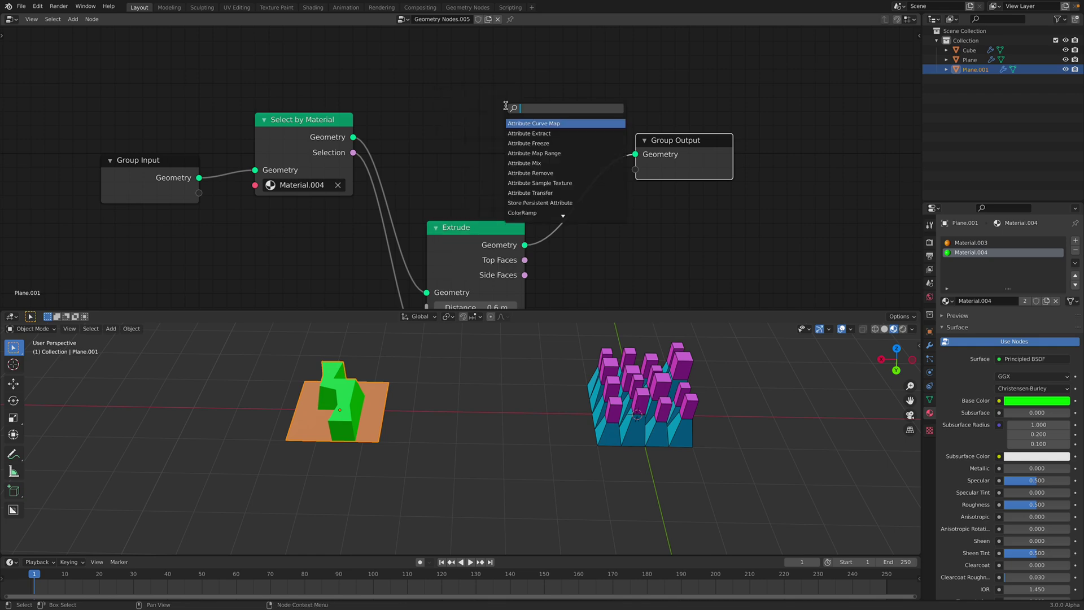
pyautogui.write('extru')
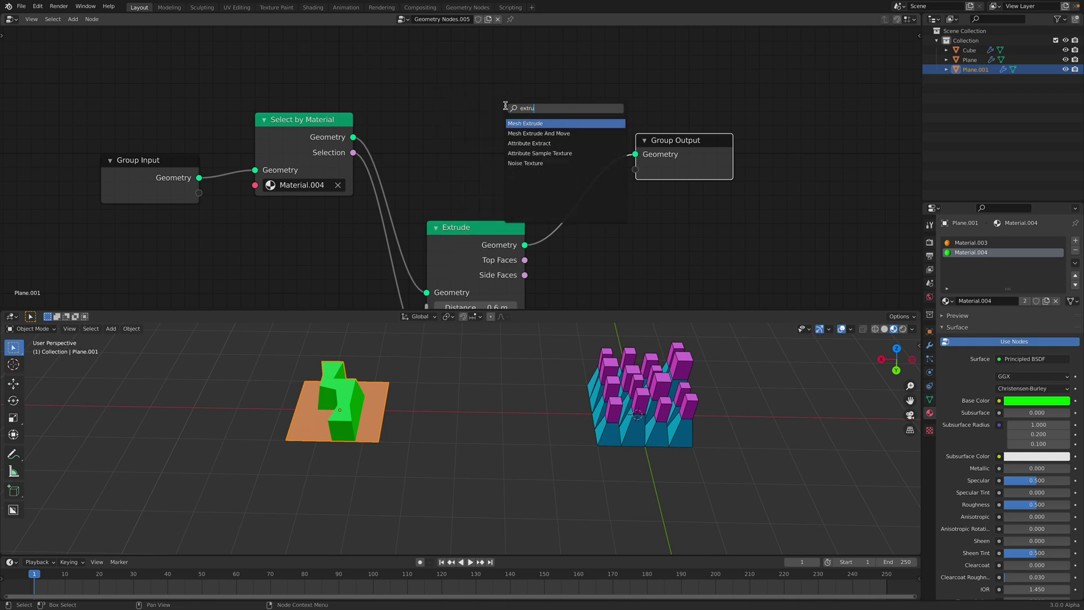
pyautogui.press('Down')
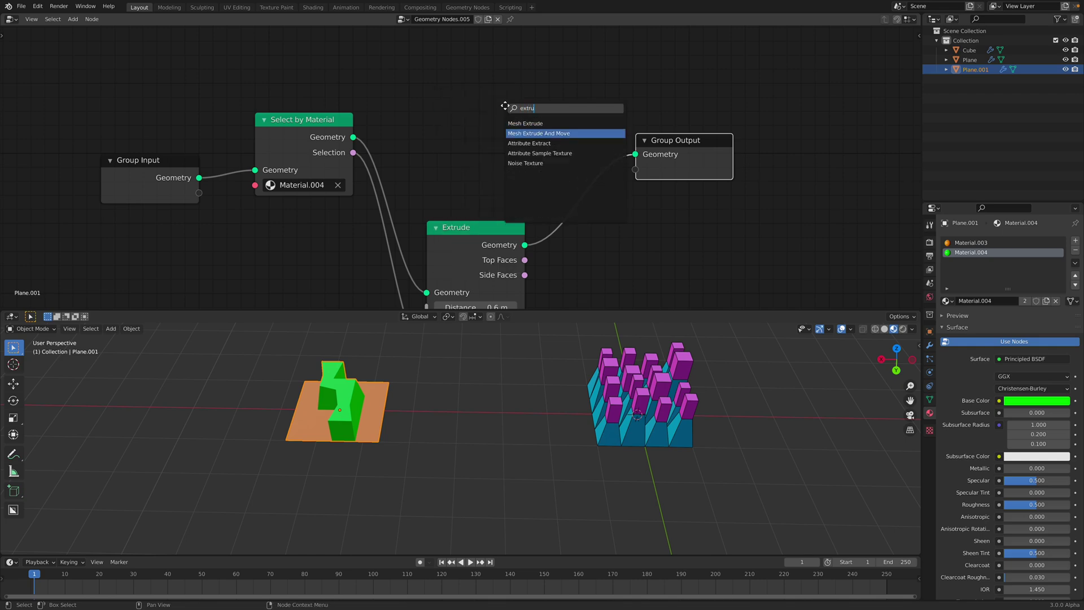
pyautogui.press('Return')
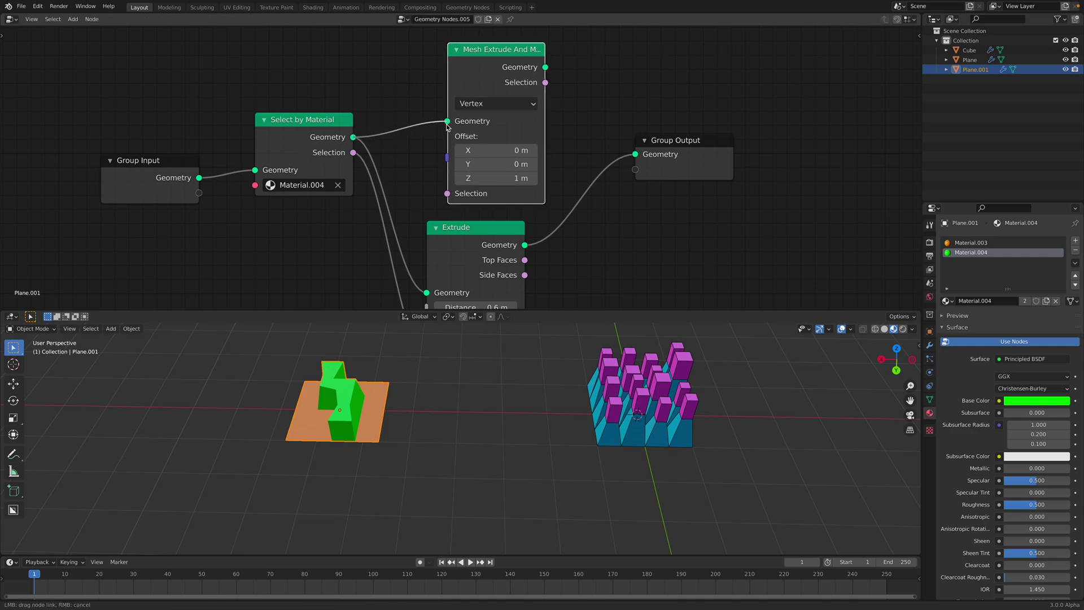
# Step: Connect Select by Material's geometry and selection to Mesh Extrude And Move, and its geometry to the Group Output
pyautogui.moveTo(367, 153); pyautogui.dragTo(433, 184)
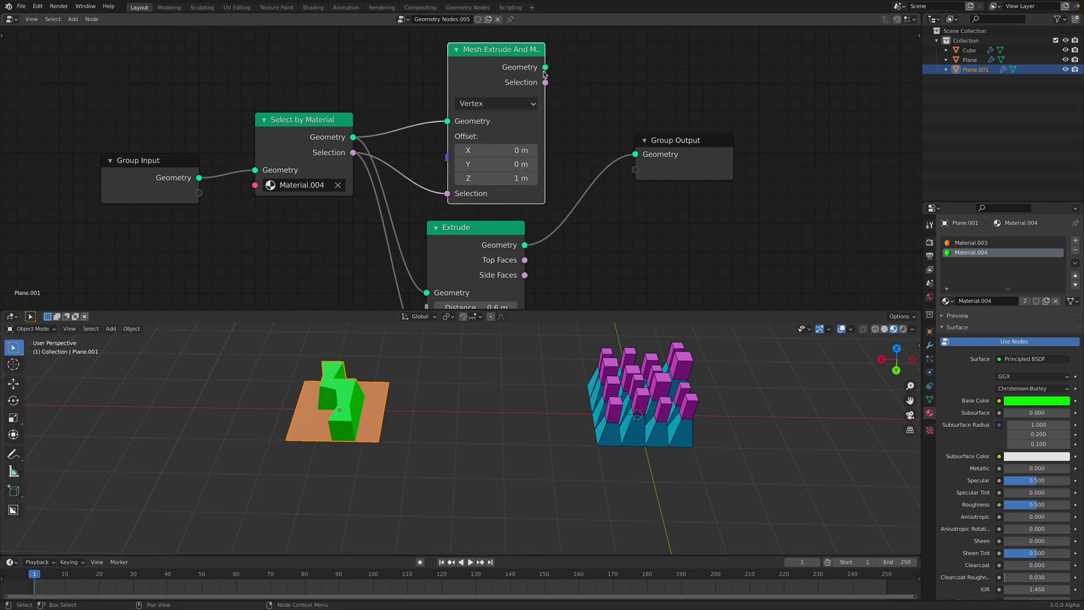
pyautogui.moveTo(545, 67); pyautogui.dragTo(592, 125)
pyautogui.moveTo(631, 155); pyautogui.dragTo(634, 154)
pyautogui.moveTo(693, 140); pyautogui.dragTo(694, 127)
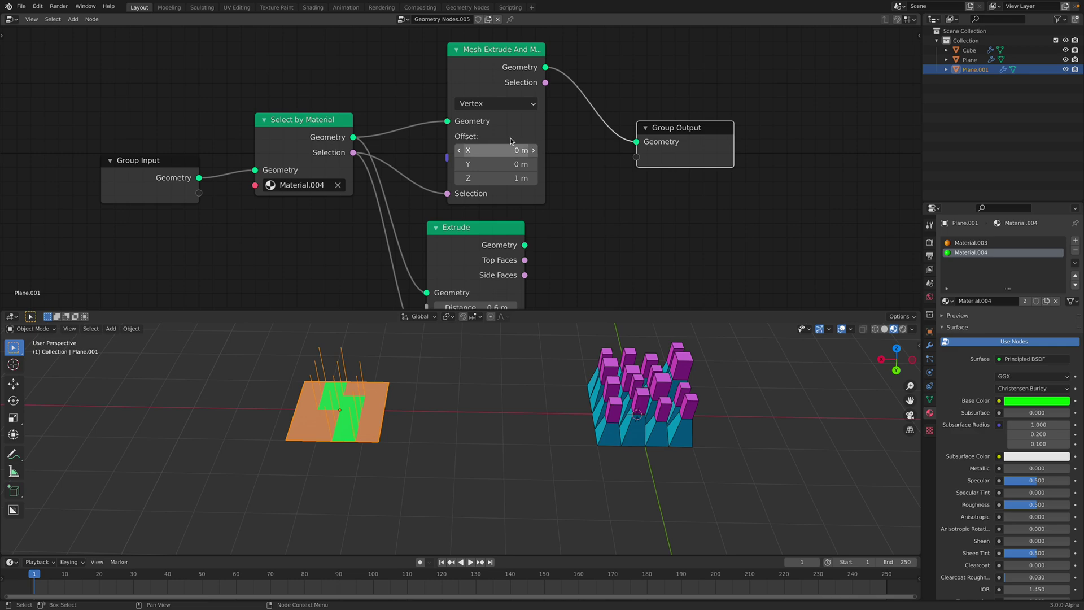
# Step: Set Mesh Extrude And Move to Face mode with a Z offset of 0.8 m
pyautogui.click(499, 103)
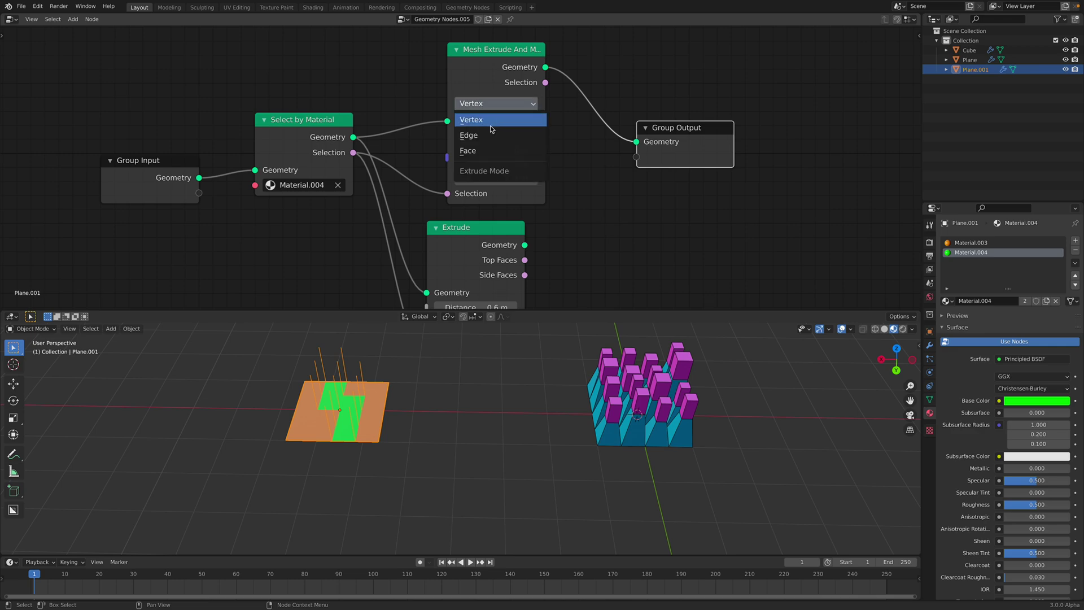
pyautogui.click(488, 153)
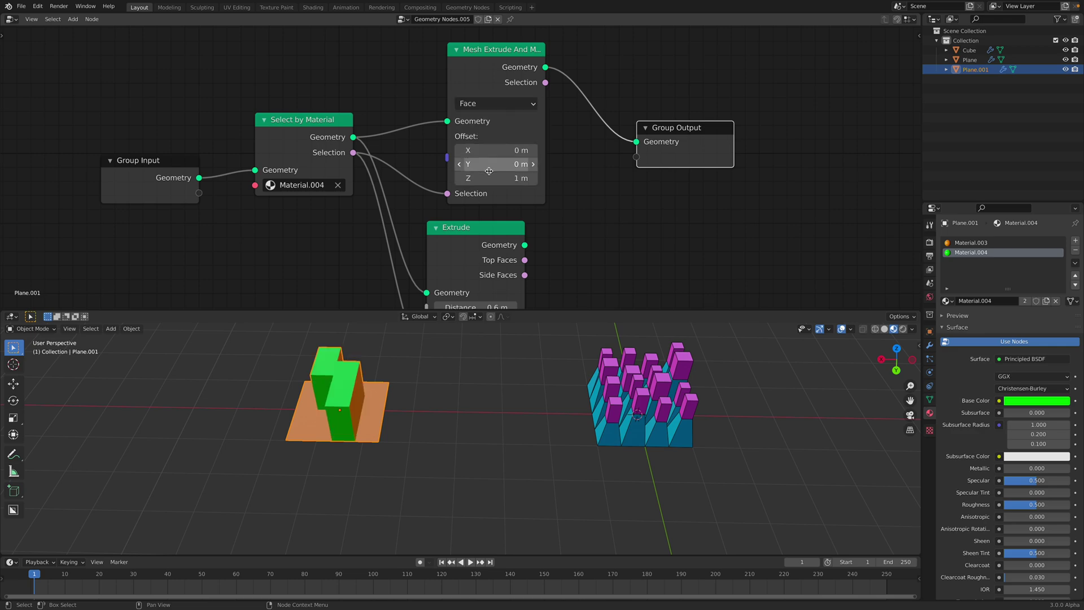
pyautogui.moveTo(496, 177)
pyautogui.mouseDown()
pyautogui.moveTo(522, 177)
pyautogui.moveTo(486, 177)
pyautogui.mouseUp()
# Step: Reconnect the Extrude node's geometry to the Group Output in place of Mesh Extrude And Move
pyautogui.scroll(-2, 507, 244)
pyautogui.moveTo(492, 219); pyautogui.dragTo(494, 220)
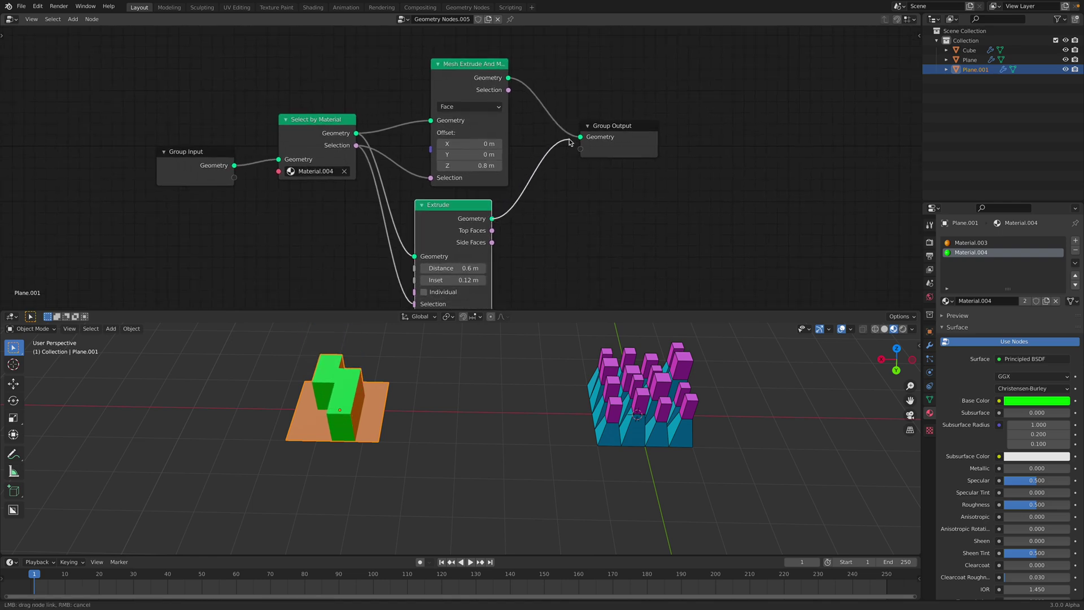
pyautogui.moveTo(579, 139); pyautogui.dragTo(579, 137)
# Step: Move the orange and green plane along the X axis, closer to the magenta and teal extruded plane
pyautogui.moveTo(429, 390)
pyautogui.mouseDown(button='middle')
pyautogui.moveTo(418, 385)
pyautogui.moveTo(432, 393)
pyautogui.mouseUp(button='middle')
pyautogui.press('g')
pyautogui.press('x')
pyautogui.click(510, 384)
# Step: Select the magenta and teal extruded plane and save the file
pyautogui.keyDown('shift'); pyautogui.moveTo(510, 385); pyautogui.dragTo(417, 381, button='middle'); pyautogui.keyUp('shift')
pyautogui.click(454, 389)
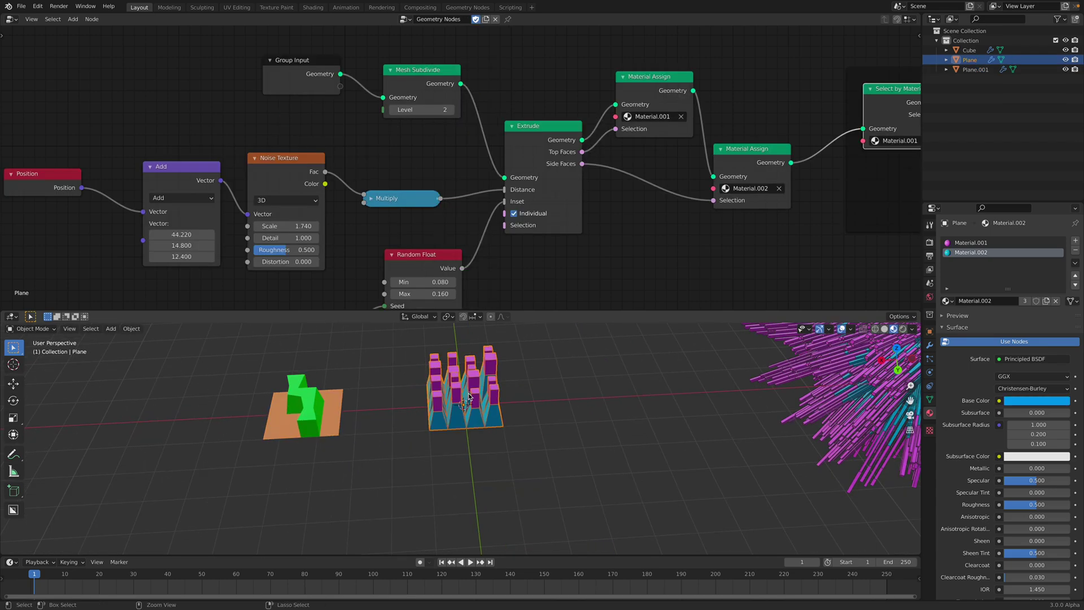
pyautogui.hotkey('ctrl', 's')
# Step: Examine the extruded plane's node tree from the Extrude and Material Assign nodes through to the Group Output
pyautogui.scroll(-2, 493, 195)
pyautogui.moveTo(494, 196); pyautogui.dragTo(351, 207, button='middle')
pyautogui.scroll(3, 353, 207)
pyautogui.moveTo(400, 158); pyautogui.dragTo(397, 156)
pyautogui.scroll(-2, 339, 169)
pyautogui.moveTo(316, 175); pyautogui.dragTo(375, 135, button='middle')
pyautogui.scroll(-2, 458, 113)
pyautogui.moveTo(567, 115); pyautogui.dragTo(343, 103, button='middle')
pyautogui.scroll(3, 343, 104)
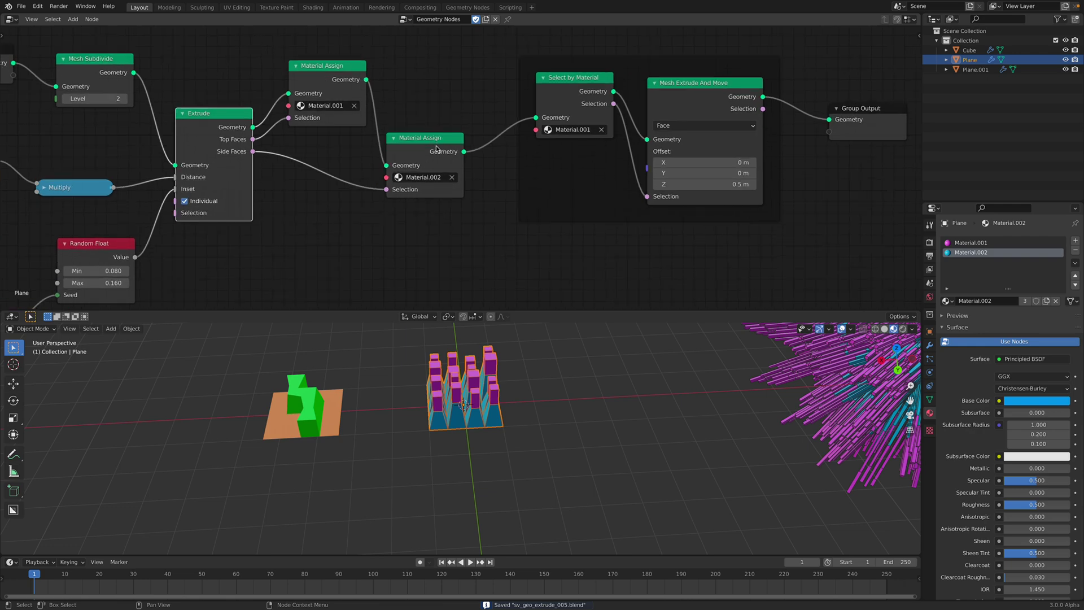
pyautogui.moveTo(436, 149); pyautogui.dragTo(277, 150, button='middle')
pyautogui.scroll(1, 277, 149)
pyautogui.moveTo(545, 109); pyautogui.dragTo(467, 109, button='middle')
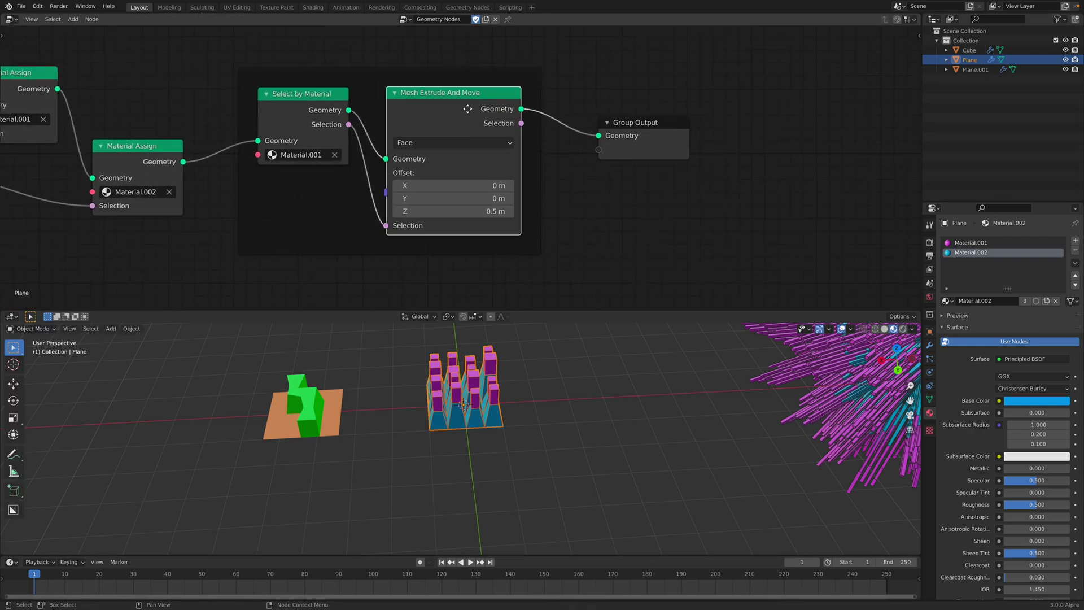
# Step: Try a Z offset of 1.16 m on Mesh Extrude And Move, settle on 0.74 m, and save the file
pyautogui.moveTo(467, 109); pyautogui.dragTo(472, 112)
pyautogui.moveTo(486, 215); pyautogui.dragTo(510, 215)
pyautogui.moveTo(490, 430)
pyautogui.mouseDown(button='middle')
pyautogui.moveTo(505, 443)
pyautogui.moveTo(515, 405)
pyautogui.moveTo(494, 412)
pyautogui.mouseUp(button='middle')
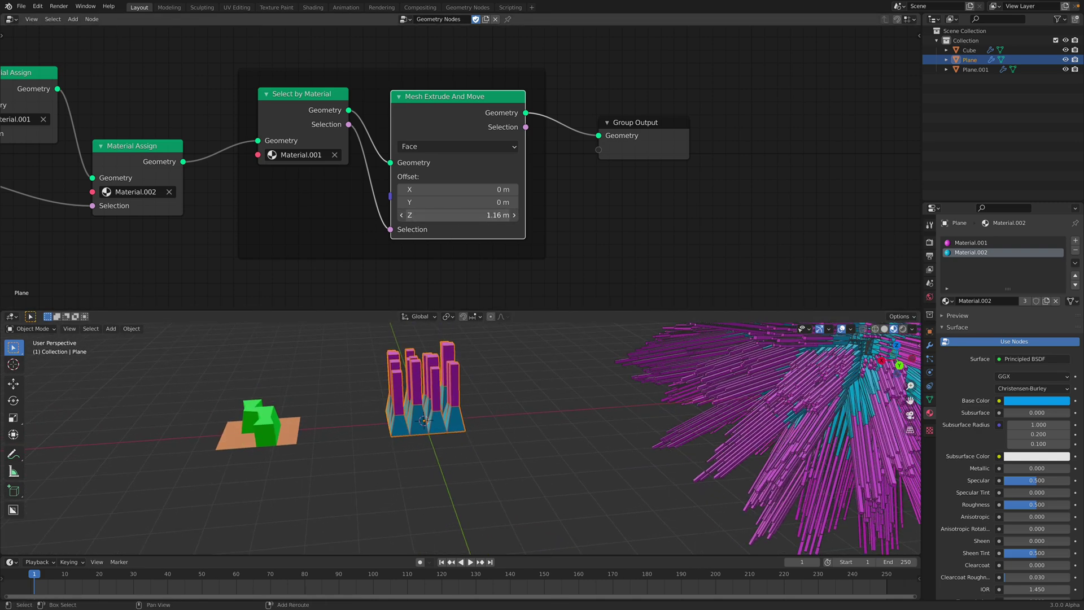
pyautogui.moveTo(458, 215); pyautogui.dragTo(484, 229)
pyautogui.scroll(3, 449, 177)
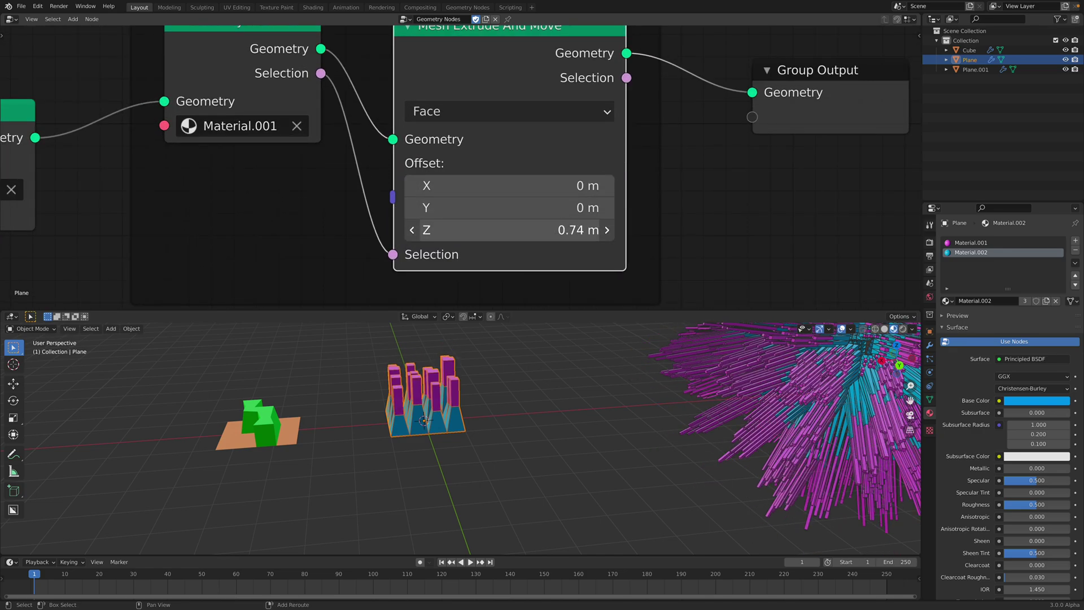
pyautogui.scroll(-5, 584, 357)
pyautogui.moveTo(509, 158); pyautogui.dragTo(584, 118, button='middle')
pyautogui.hotkey('ctrl', 's')
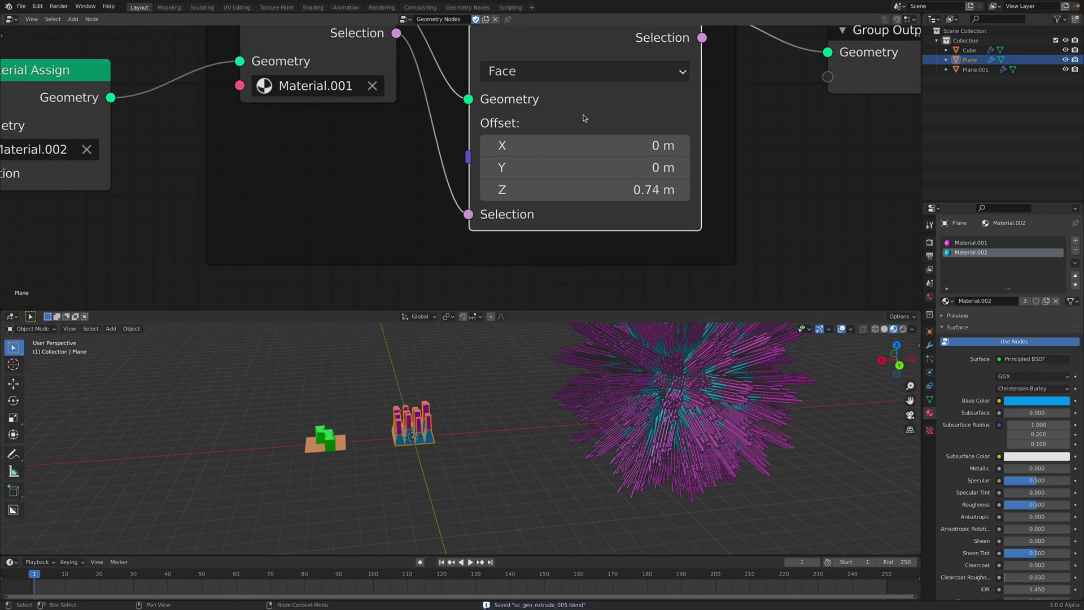
# Step: Space out the Select by Material, Mesh Extrude And Move, Group Output and Position nodes in the extruded plane's node tree
pyautogui.scroll(-6, 584, 118)
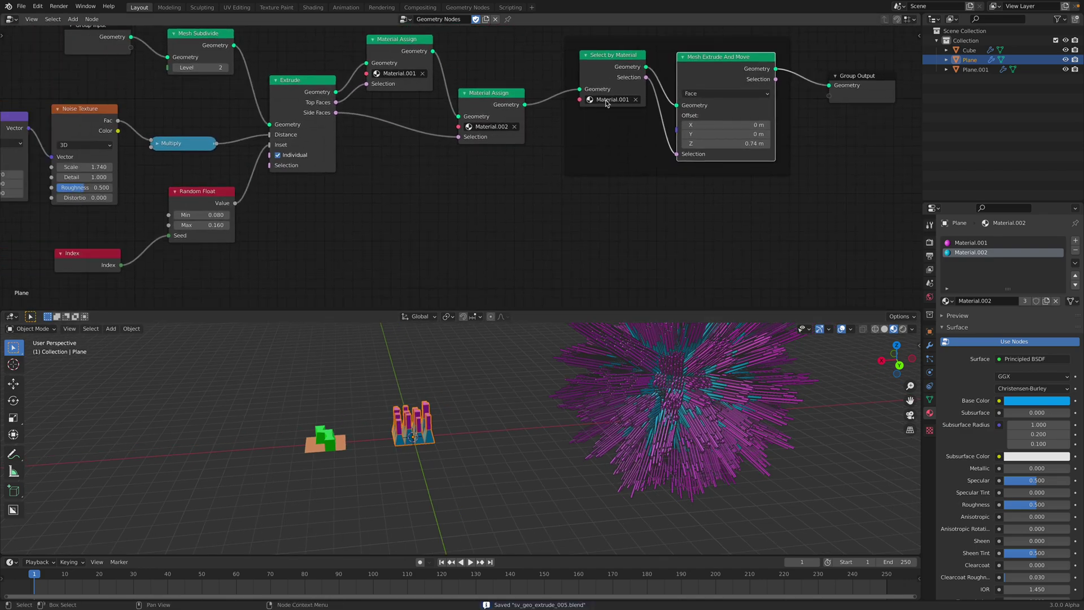
pyautogui.moveTo(607, 103); pyautogui.dragTo(589, 102)
pyautogui.moveTo(648, 91); pyautogui.dragTo(530, 97, button='middle')
pyautogui.moveTo(600, 75); pyautogui.dragTo(618, 73)
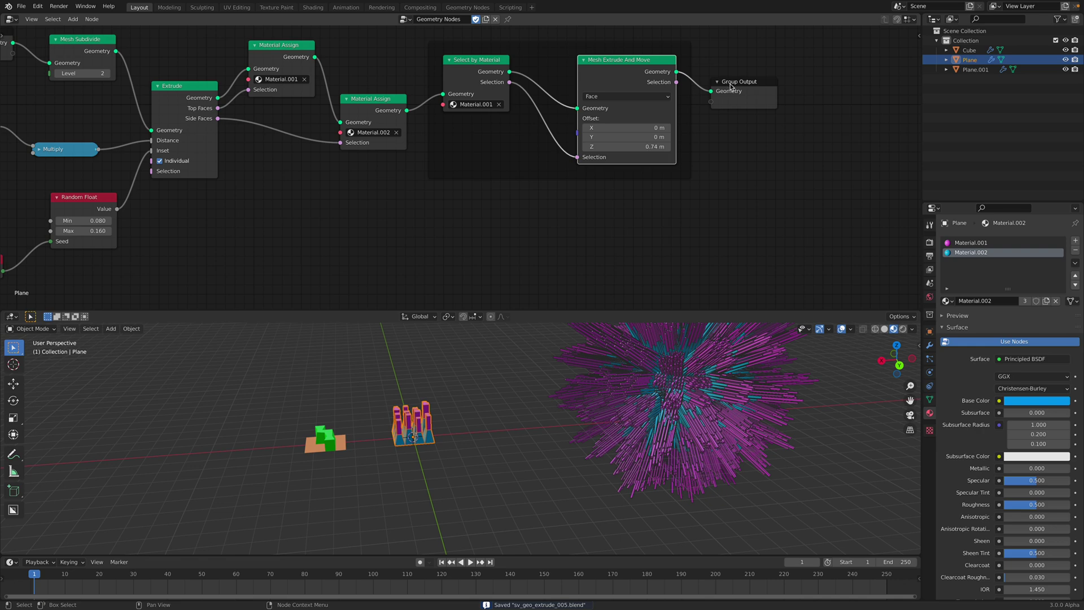
pyautogui.moveTo(730, 85); pyautogui.dragTo(765, 84)
pyautogui.moveTo(439, 141); pyautogui.dragTo(626, 134, button='middle')
pyautogui.moveTo(207, 163); pyautogui.dragTo(303, 167, button='middle')
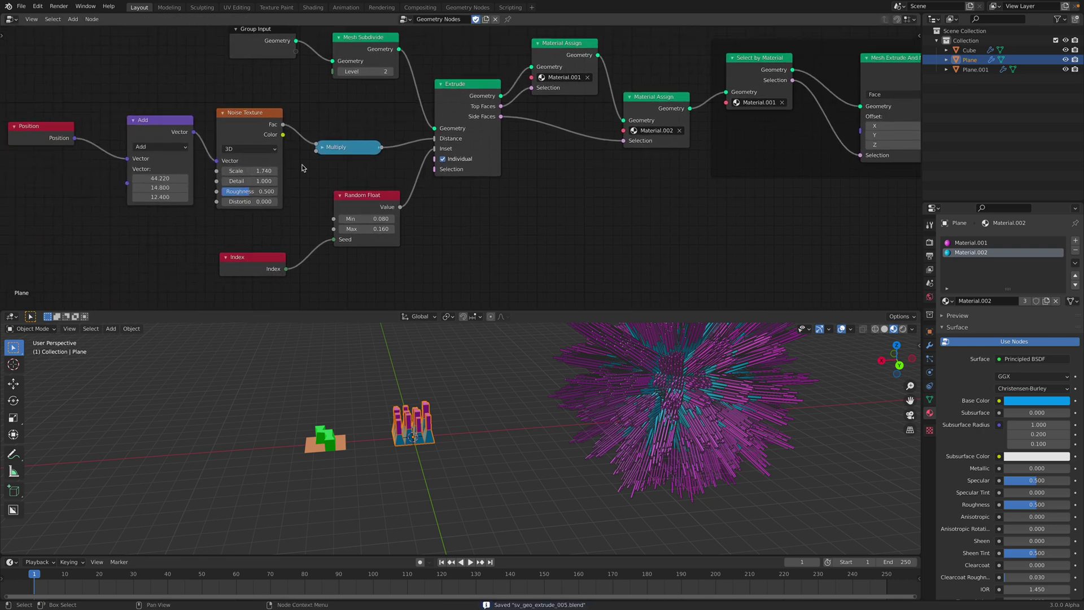
pyautogui.moveTo(65, 134); pyautogui.dragTo(91, 134)
pyautogui.scroll(-1, 293, 148)
pyautogui.moveTo(318, 150); pyautogui.dragTo(144, 186, button='middle')
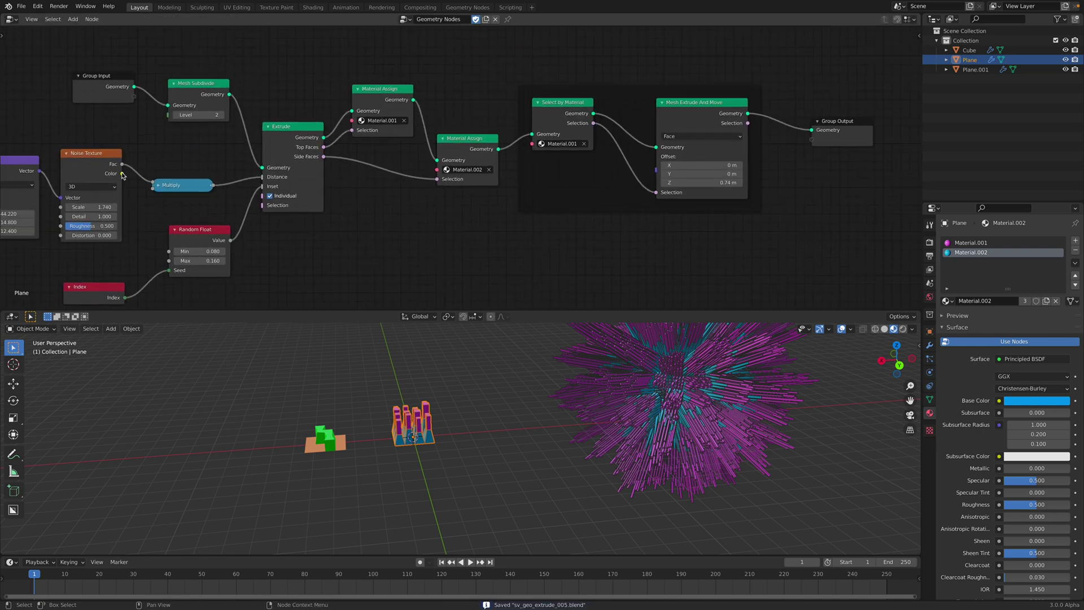
# Step: Try driving the Mesh Extrude And Move offset with the Noise Texture's Color output, then disconnect it
pyautogui.moveTo(550, 180); pyautogui.dragTo(655, 170)
pyautogui.moveTo(649, 361); pyautogui.dragTo(664, 357, button='middle')
pyautogui.press('KP_Decimal')
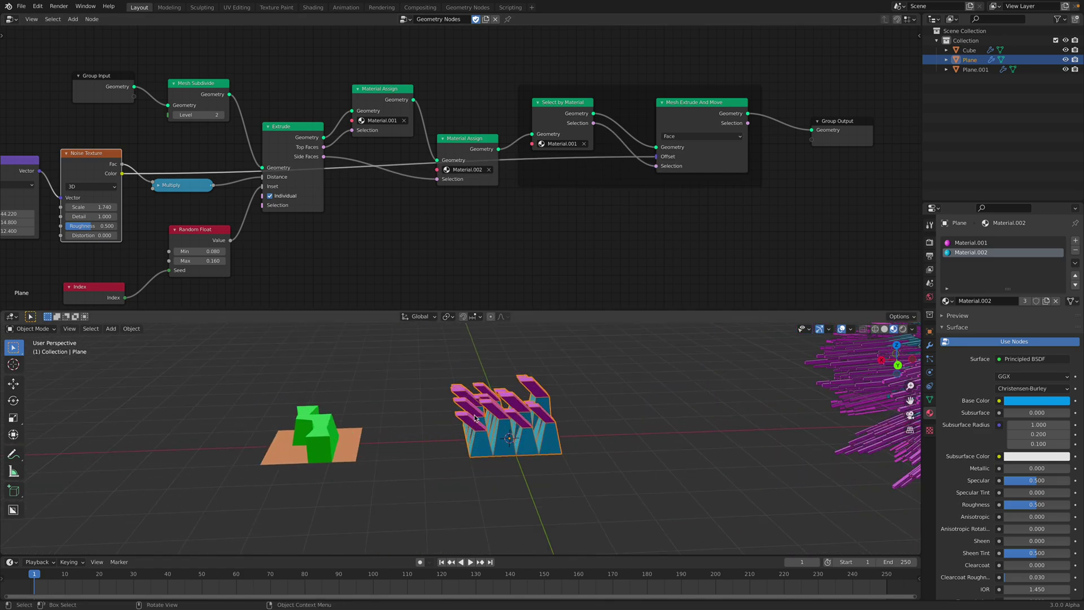
pyautogui.scroll(-3, 573, 390)
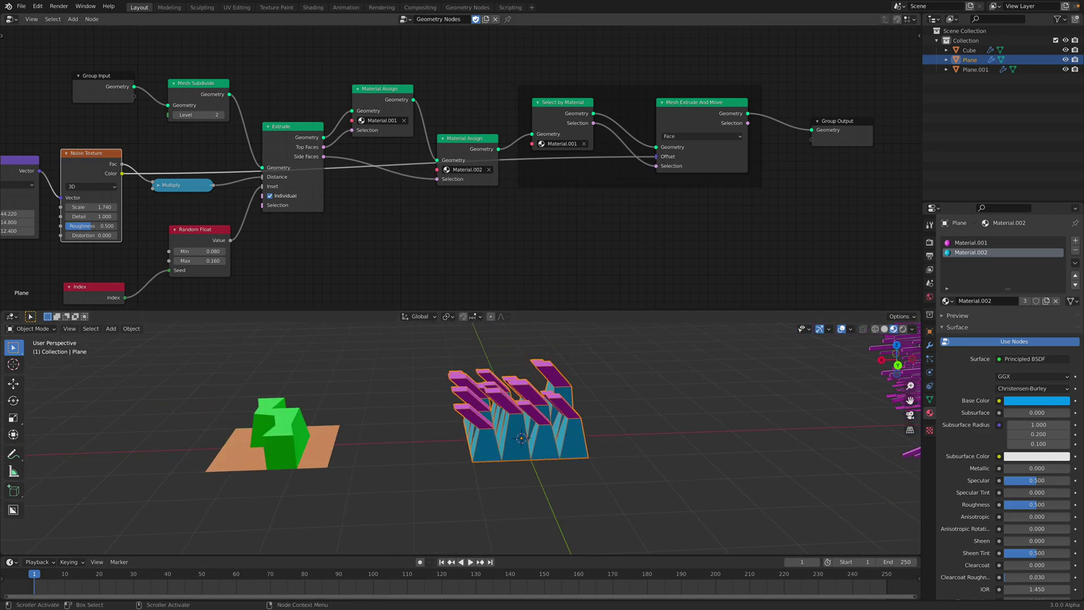
pyautogui.moveTo(658, 158); pyautogui.dragTo(641, 275)
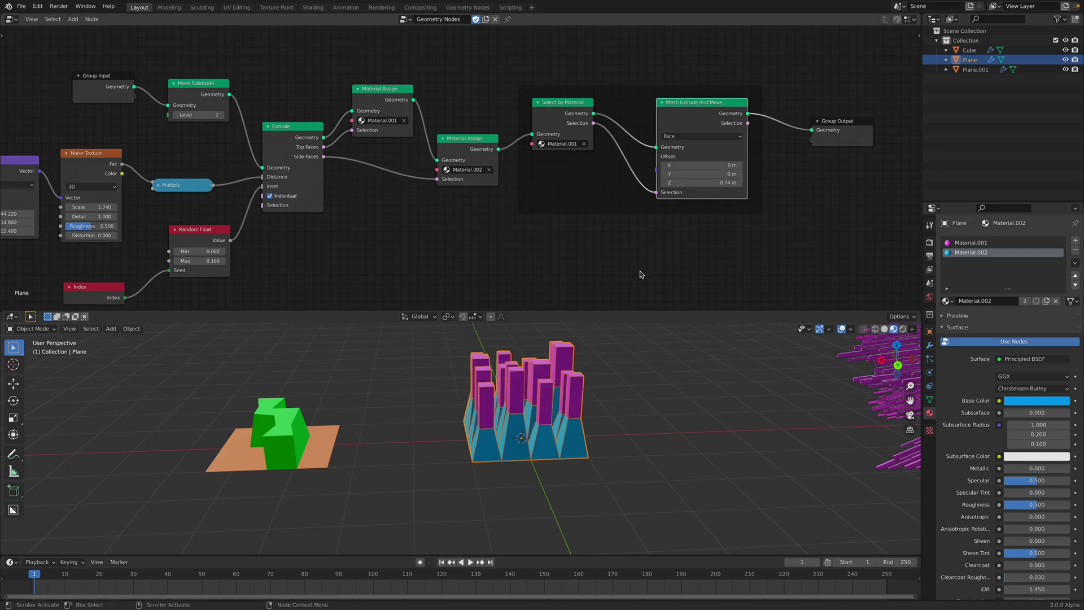
# Step: Set the Mesh Extrude And Move offset to 0 m in X and Y and 0.44 m in Z, and save the file
pyautogui.moveTo(711, 186); pyautogui.dragTo(694, 165)
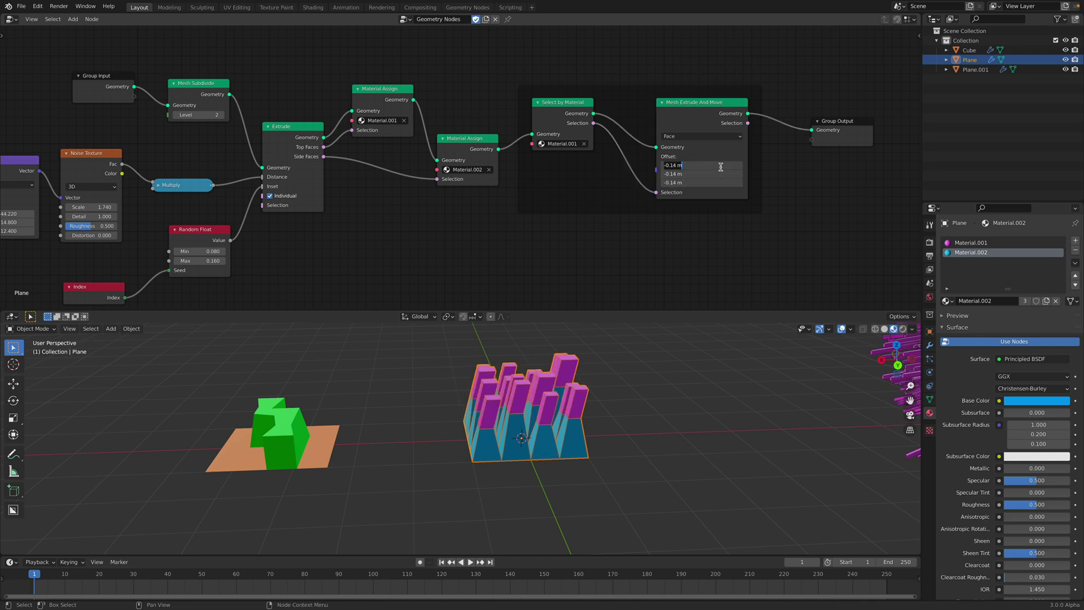
pyautogui.write('0')
pyautogui.press('Return')
pyautogui.moveTo(710, 182); pyautogui.dragTo(734, 182)
pyautogui.hotkey('ctrl', 's')
# Step: Select the cube covered with extruded plane instances and save the file
pyautogui.keyDown('shift'); pyautogui.moveTo(638, 403); pyautogui.dragTo(361, 447, button='middle'); pyautogui.keyUp('shift')
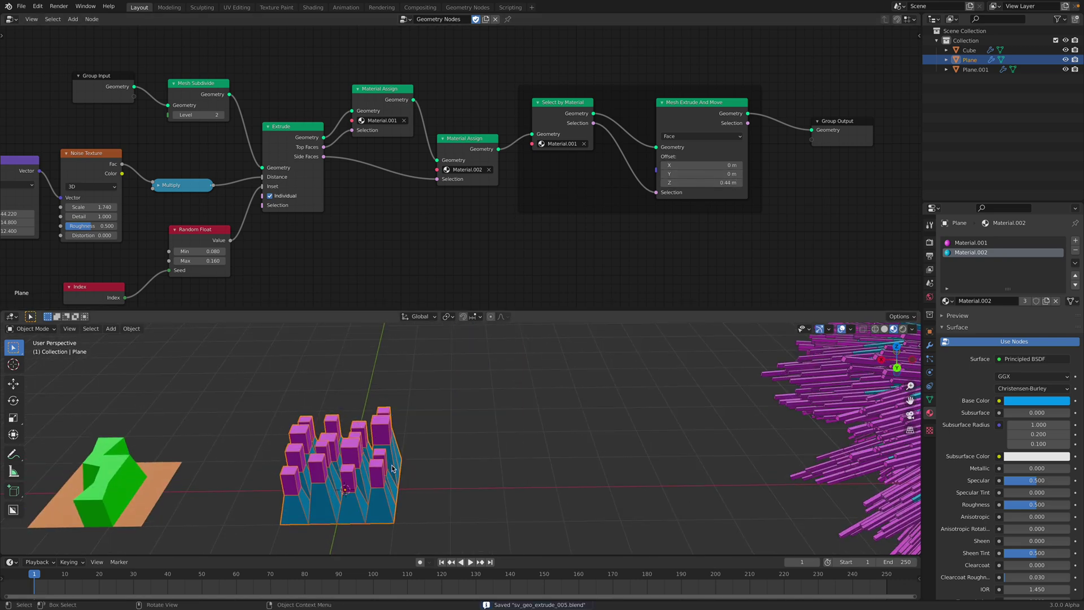
pyautogui.keyDown('shift'); pyautogui.moveTo(364, 504); pyautogui.dragTo(390, 469, button='middle'); pyautogui.keyUp('shift')
pyautogui.scroll(-1, 206, 161)
pyautogui.moveTo(208, 161); pyautogui.dragTo(412, 138, button='middle')
pyautogui.scroll(-1, 412, 137)
pyautogui.scroll(1, 404, 107)
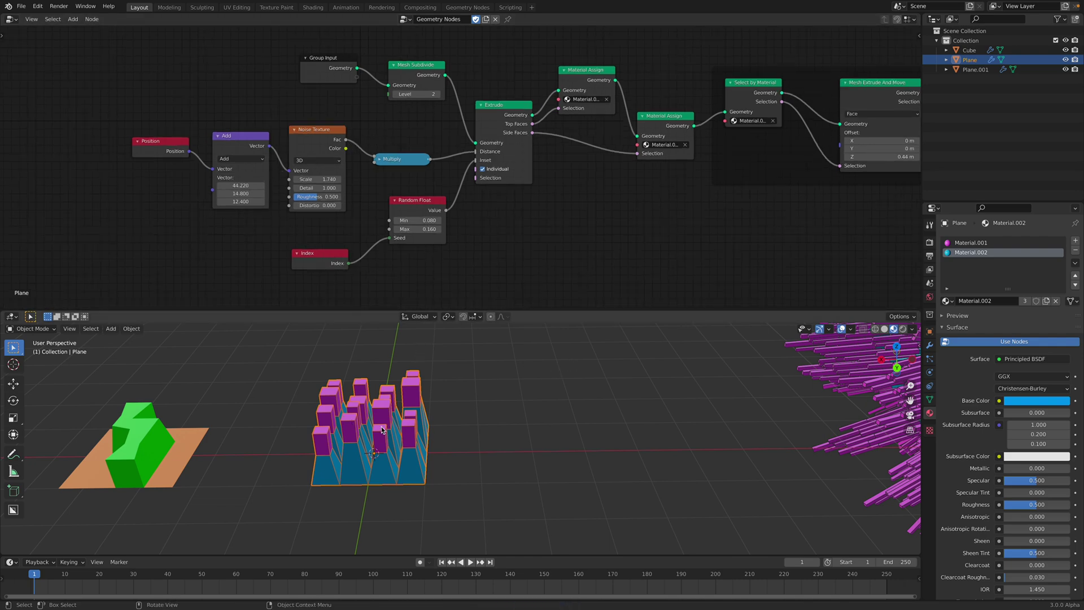
pyautogui.keyDown('shift'); pyautogui.moveTo(381, 430); pyautogui.dragTo(443, 437, button='middle'); pyautogui.keyUp('shift')
pyautogui.scroll(-2, 437, 450)
pyautogui.keyDown('shift'); pyautogui.moveTo(519, 450); pyautogui.dragTo(268, 446, button='middle'); pyautogui.keyUp('shift')
pyautogui.click(419, 430)
pyautogui.scroll(-3, 417, 430)
pyautogui.hotkey('ctrl', 's')
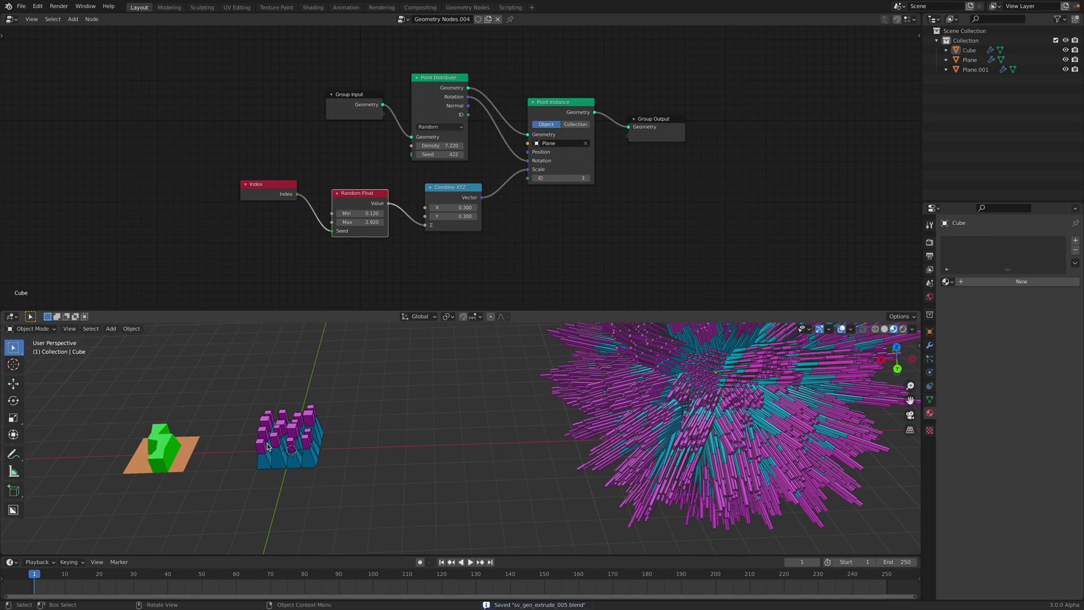
# Step: Select the magenta and teal extruded plane and move its Index node slightly up toward the Random Float node
pyautogui.click(268, 446)
pyautogui.scroll(1, 267, 447)
pyautogui.moveTo(379, 178); pyautogui.dragTo(278, 197, button='middle')
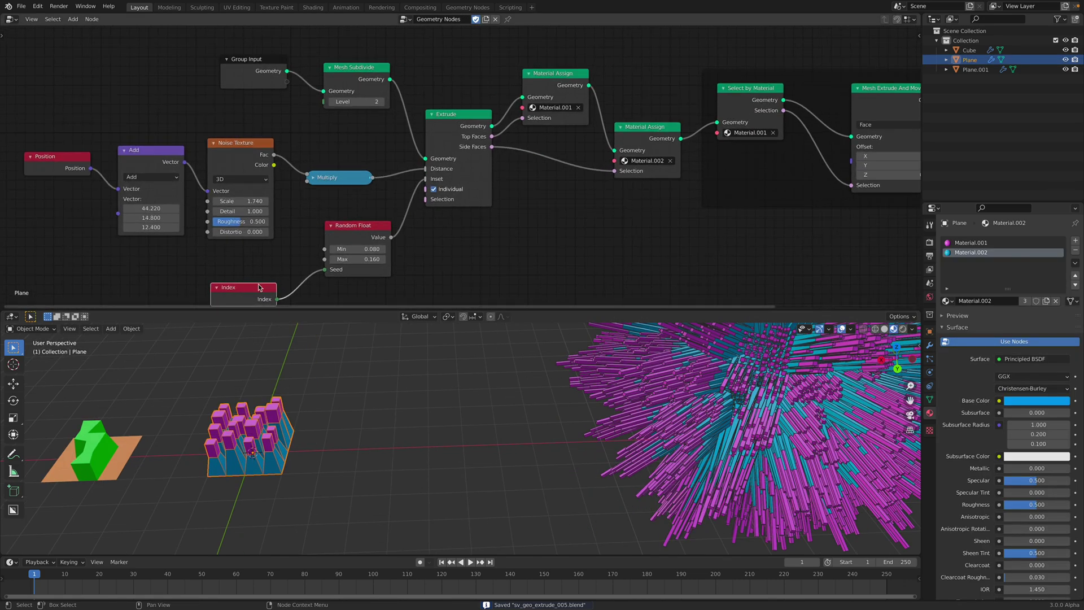
pyautogui.moveTo(259, 287); pyautogui.dragTo(247, 273)
pyautogui.moveTo(460, 175); pyautogui.dragTo(390, 161, button='middle')
pyautogui.scroll(-1, 499, 132)
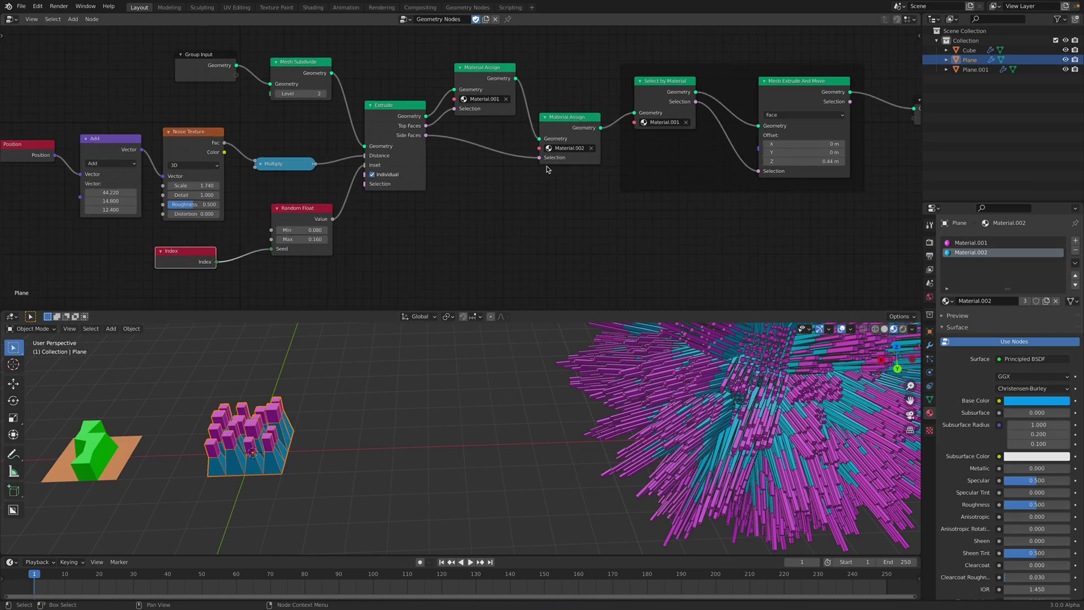
# Step: Try a Math Add node with a value of 17.300 between Index and Random Float, then remove it
pyautogui.moveTo(545, 169); pyautogui.dragTo(614, 120, button='middle')
pyautogui.scroll(-1, 475, 157)
pyautogui.moveTo(514, 193); pyautogui.dragTo(516, 203, button='middle')
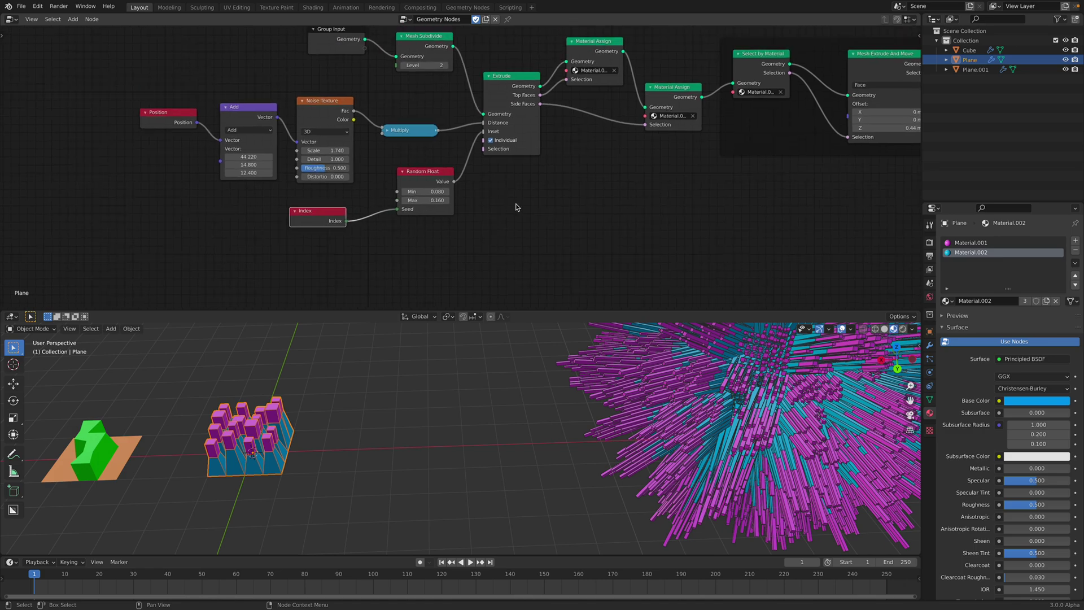
pyautogui.hotkey('shift', 'a')
pyautogui.write('s')
pyautogui.write('math')
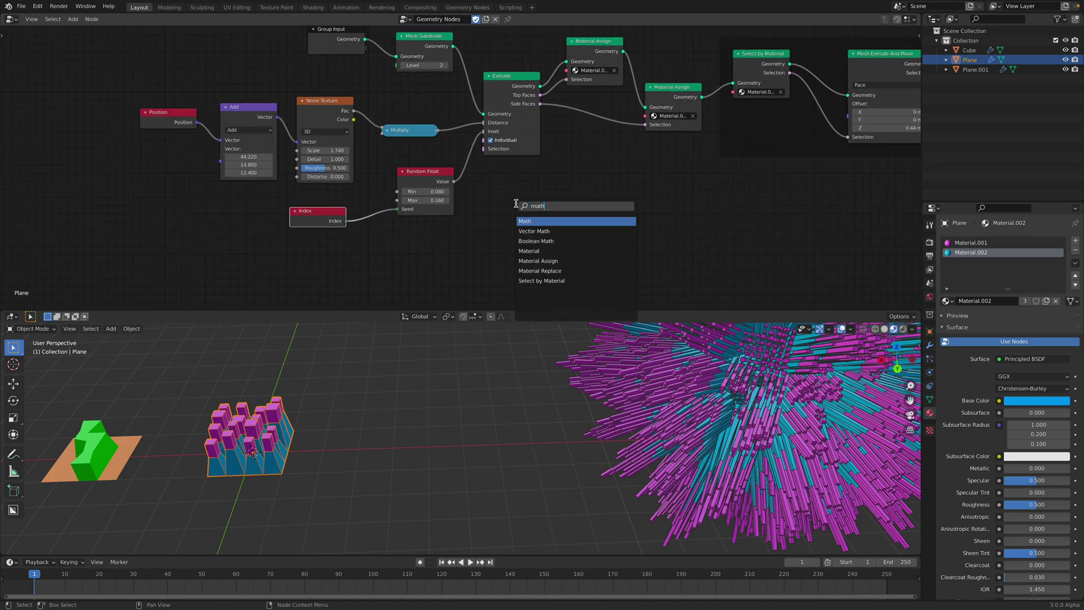
pyautogui.press('Return')
pyautogui.click(397, 232)
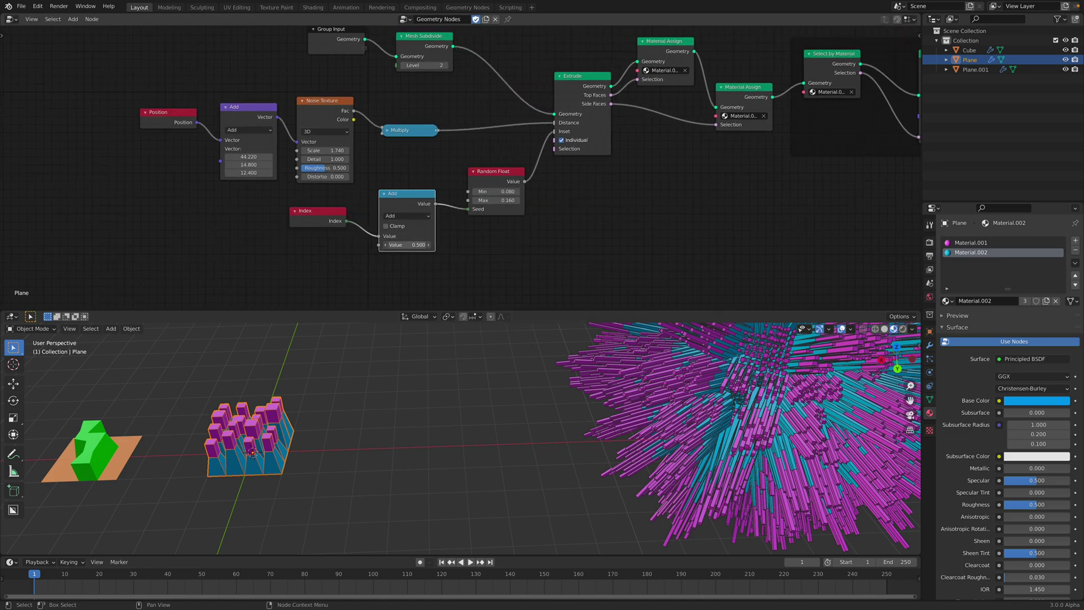
pyautogui.moveTo(406, 244)
pyautogui.mouseDown()
pyautogui.moveTo(462, 244)
pyautogui.moveTo(406, 244)
pyautogui.mouseUp()
pyautogui.moveTo(258, 159); pyautogui.dragTo(300, 160)
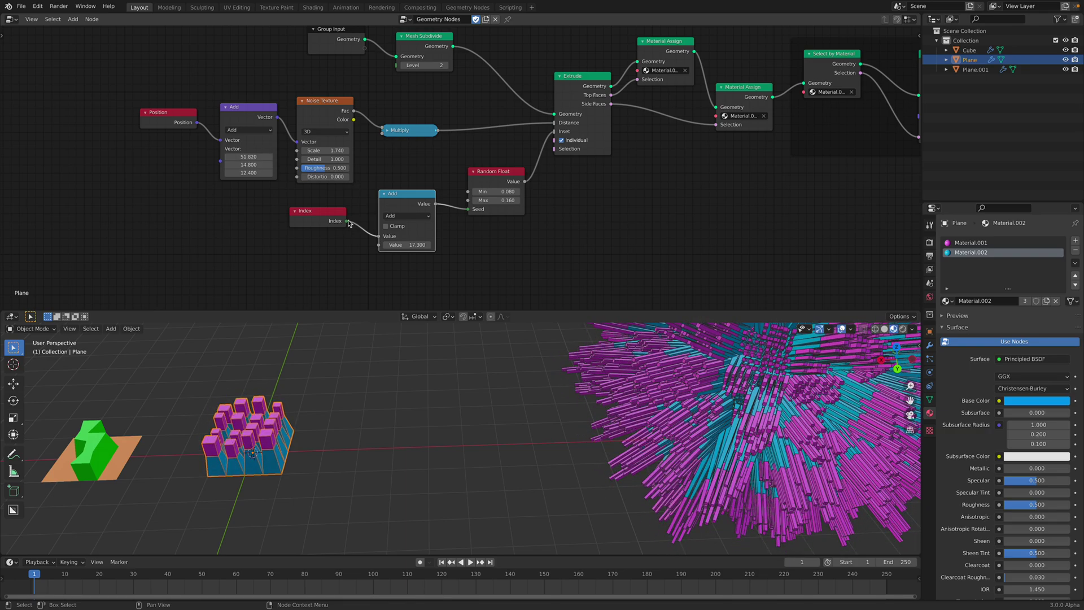
pyautogui.moveTo(463, 209); pyautogui.dragTo(467, 209)
pyautogui.press('x')
# Step: Set the vector Add node's X value to 53.320 and reposition the Index, Position and Group Input nodes
pyautogui.moveTo(290, 205); pyautogui.dragTo(333, 206)
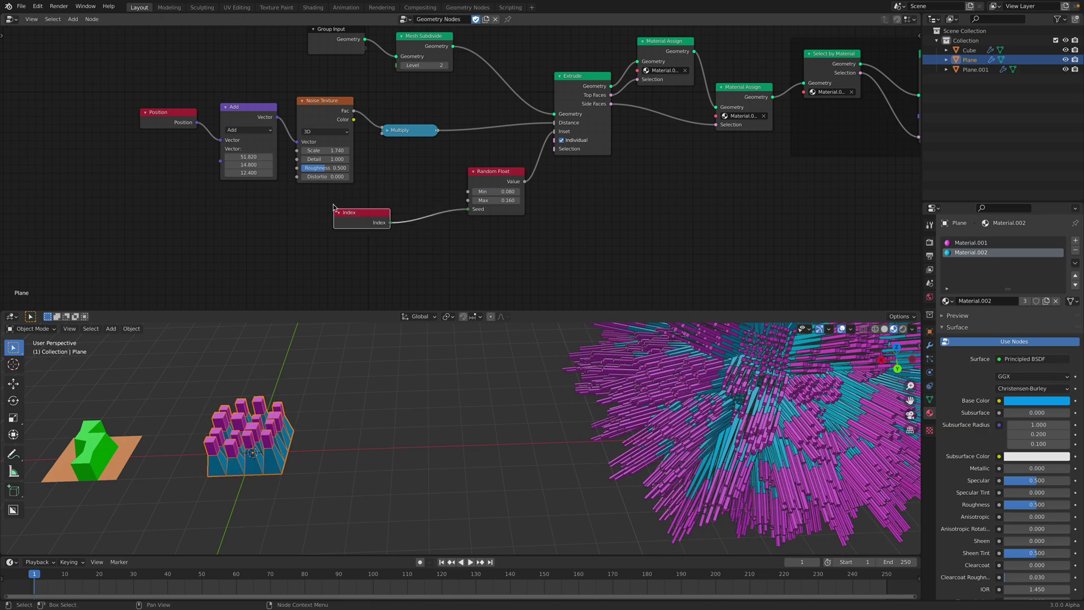
pyautogui.moveTo(246, 158); pyautogui.dragTo(254, 157)
pyautogui.moveTo(267, 151); pyautogui.dragTo(350, 160, button='middle')
pyautogui.moveTo(255, 126); pyautogui.dragTo(224, 128)
pyautogui.moveTo(411, 52); pyautogui.dragTo(149, 80)
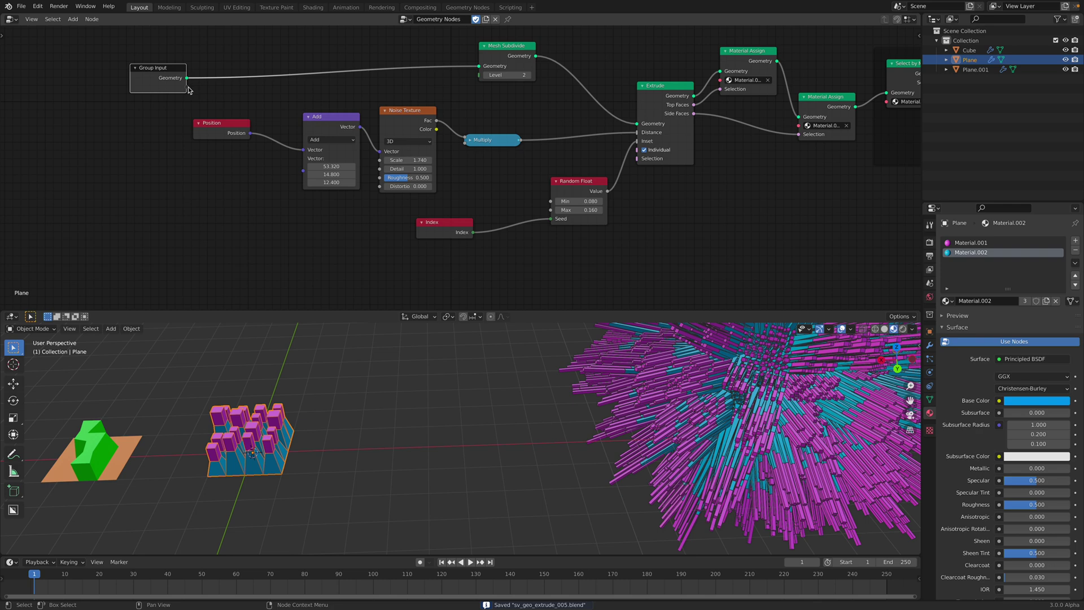
# Step: Expose the Add node's second Vector through the Group Input and show the plane's modifier settings
pyautogui.moveTo(302, 172); pyautogui.dragTo(304, 168)
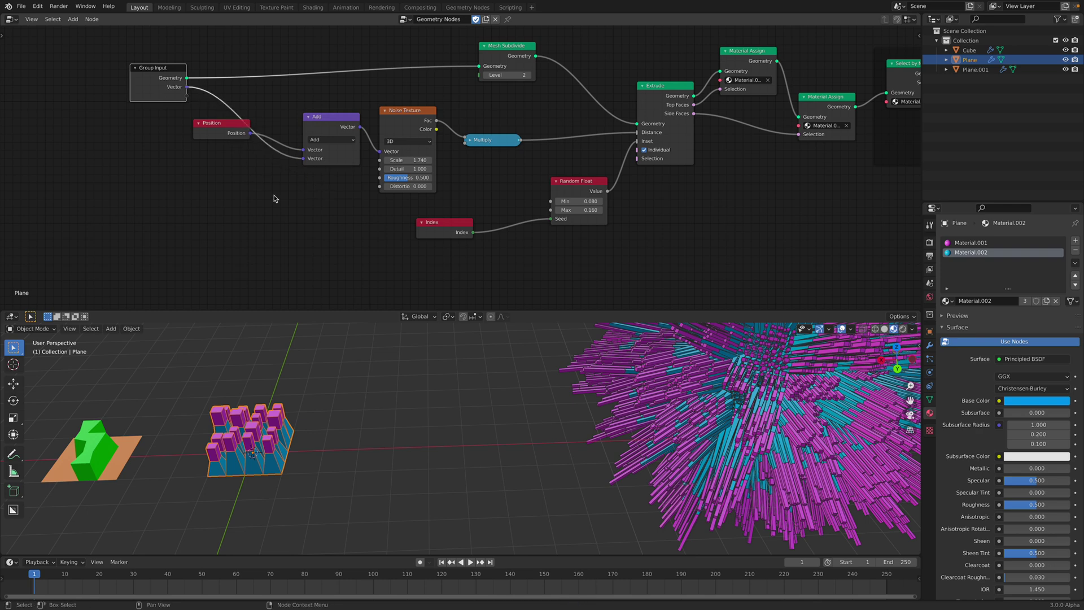
pyautogui.keyDown('shift'); pyautogui.moveTo(263, 424); pyautogui.dragTo(269, 421, button='middle'); pyautogui.keyUp('shift')
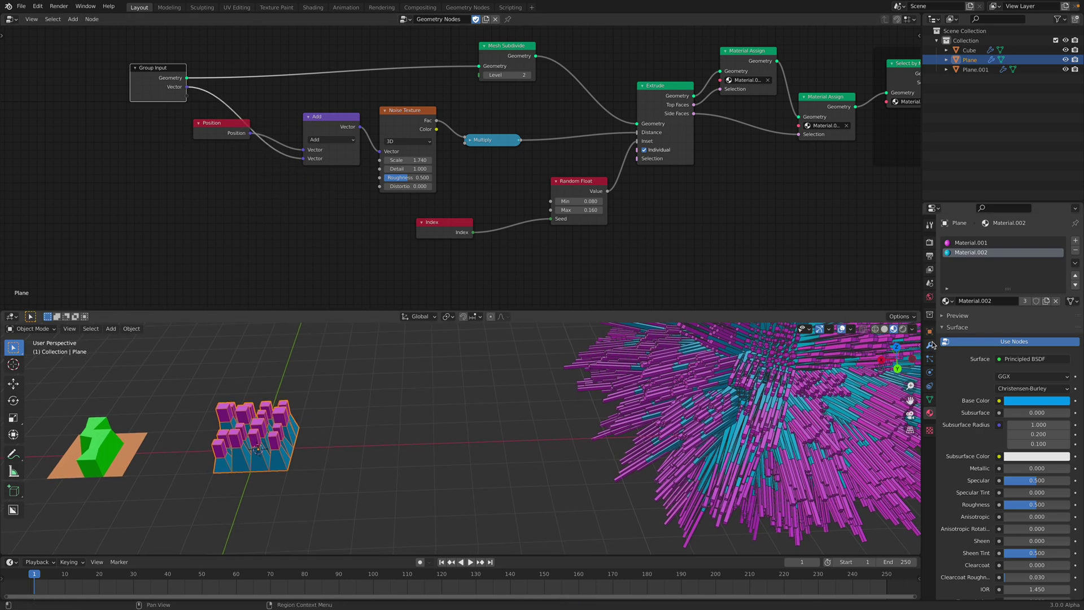
pyautogui.click(929, 344)
# Step: Duplicate the extruded plane three times along the X axis to form a row of four
pyautogui.hotkey('shift', 'd')
pyautogui.press('x')
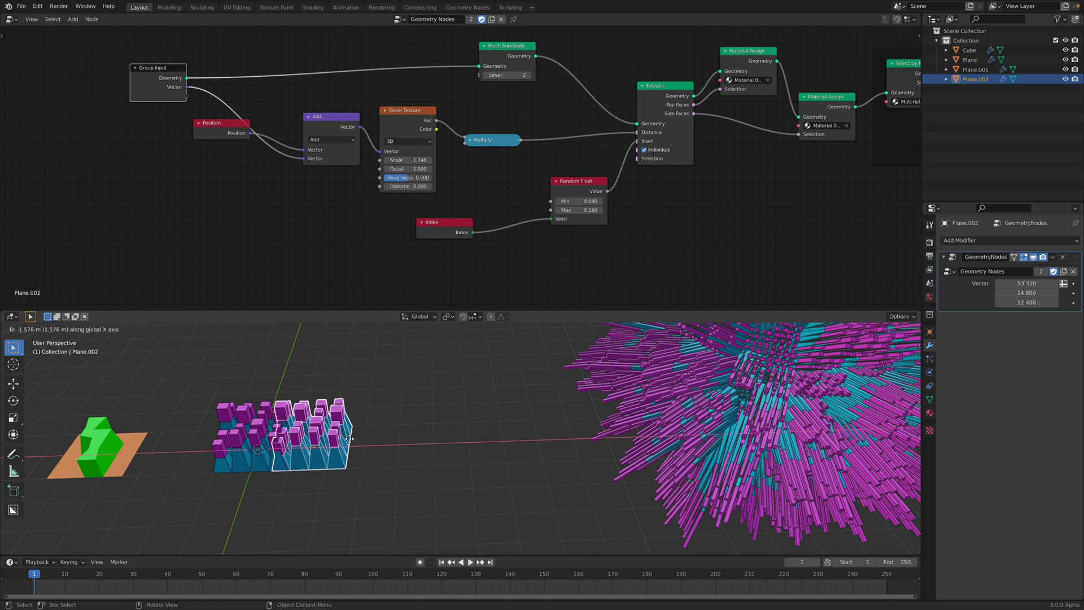
pyautogui.click(365, 437)
pyautogui.moveTo(365, 438); pyautogui.dragTo(366, 444, button='middle')
pyautogui.hotkey('shift', 'd')
pyautogui.hotkey('shift', 'x')
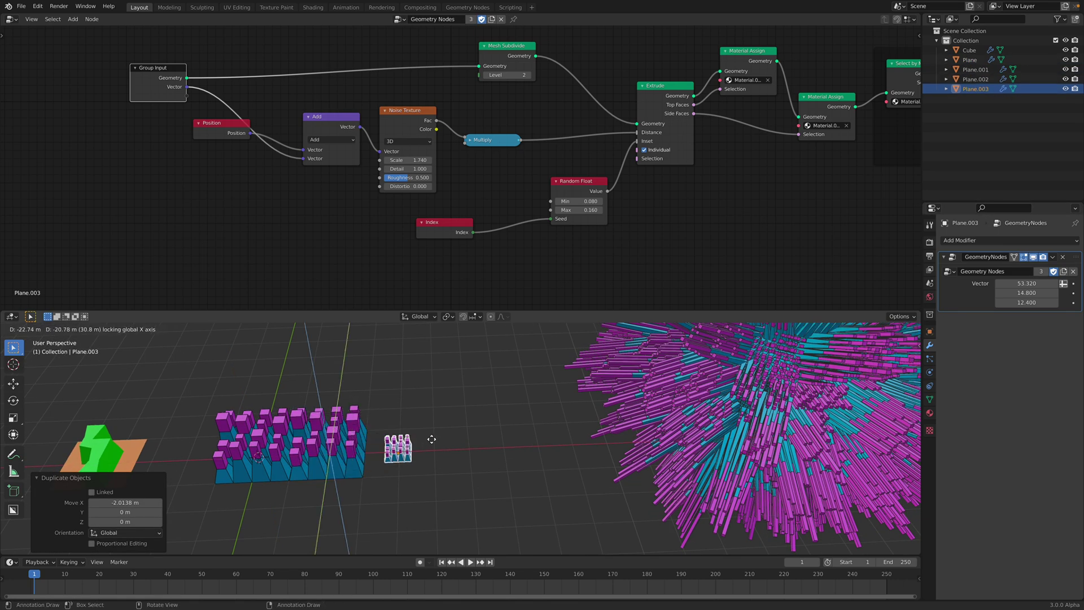
pyautogui.click(418, 446)
pyautogui.hotkey('shift', 'd')
pyautogui.press('x')
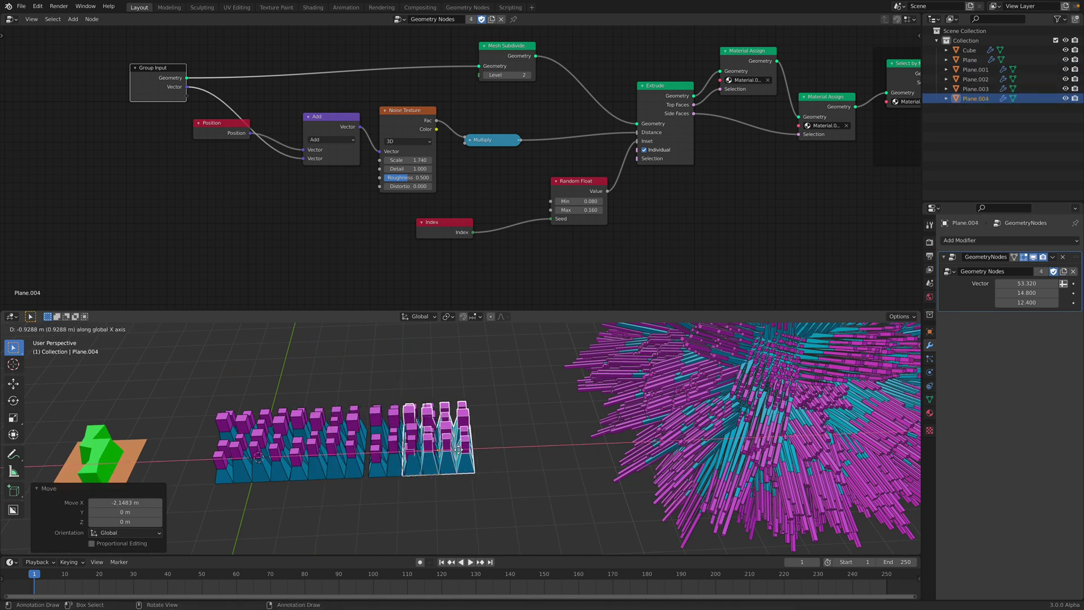
pyautogui.click(458, 449)
# Step: Give each copied plane a different modifier Vector, with X at 43.740 on the last copy, and save the file
pyautogui.click(328, 446)
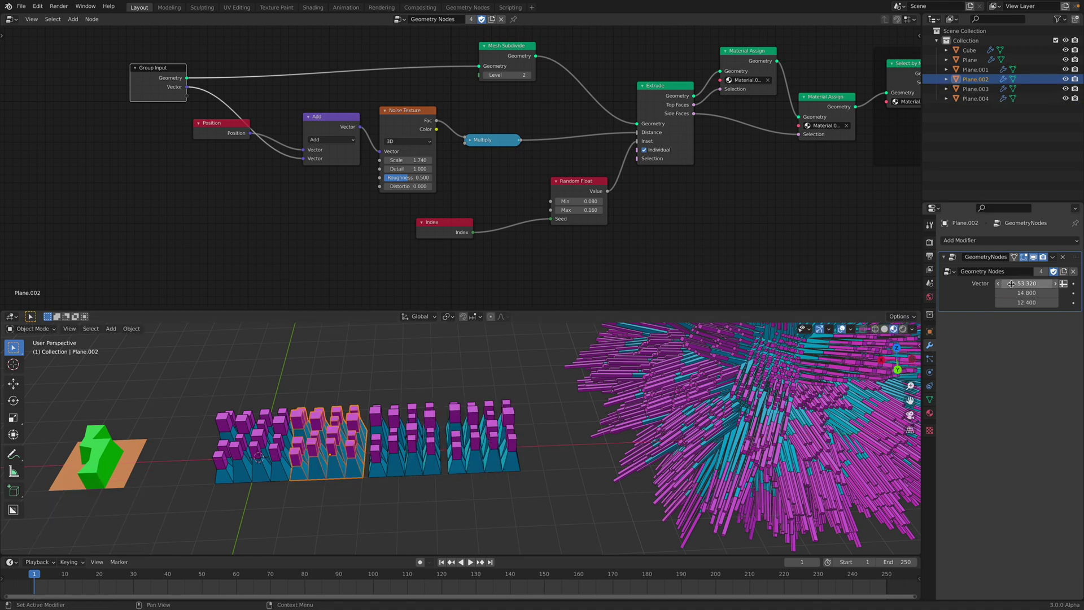
pyautogui.moveTo(1011, 283); pyautogui.dragTo(1019, 288)
pyautogui.click(431, 443)
pyautogui.click(490, 443)
pyautogui.click(469, 439)
pyautogui.hotkey('ctrl', 's')
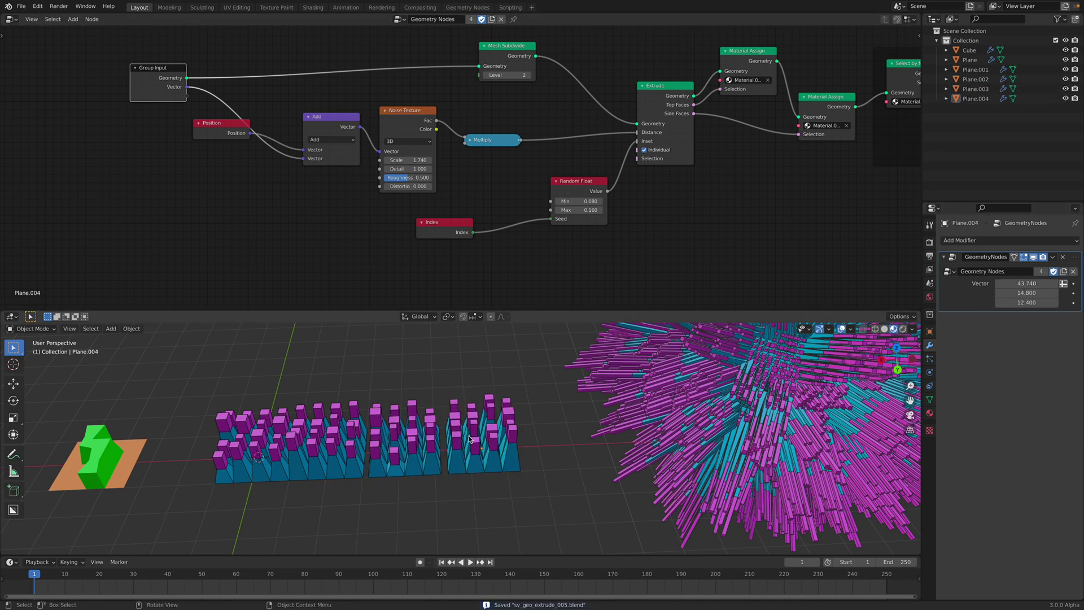
# Step: Move the four magenta and teal planes into a new collection named HAIR and save the file
pyautogui.click(467, 436)
pyautogui.keyDown('shift'); pyautogui.click(405, 440); pyautogui.keyUp('shift')
pyautogui.keyDown('shift'); pyautogui.click(293, 444); pyautogui.keyUp('shift')
pyautogui.keyDown('shift'); pyautogui.click(305, 437); pyautogui.keyUp('shift')
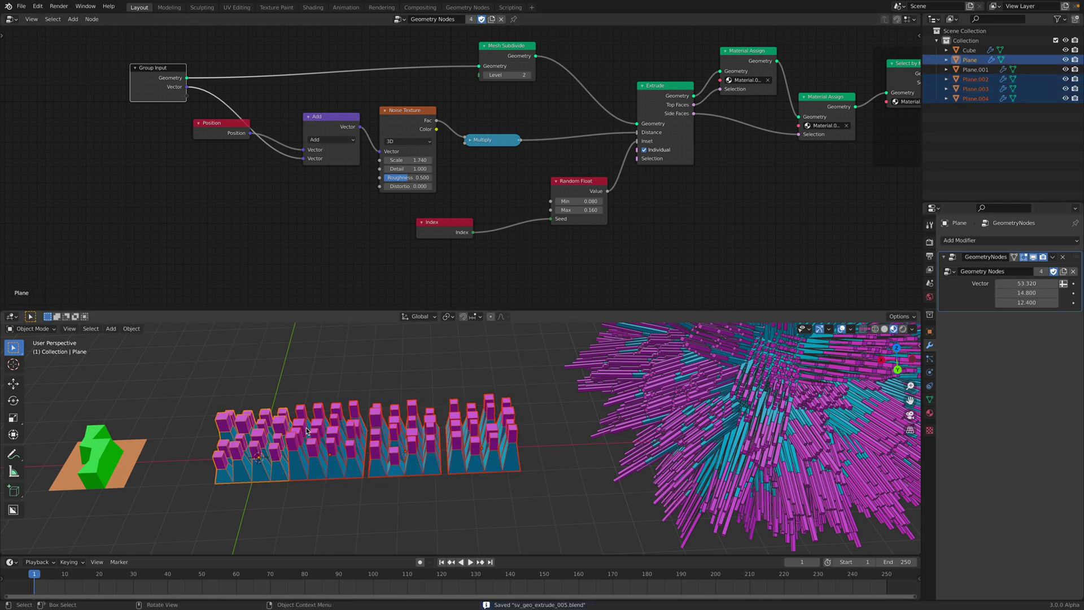
pyautogui.press('m')
pyautogui.click(298, 452)
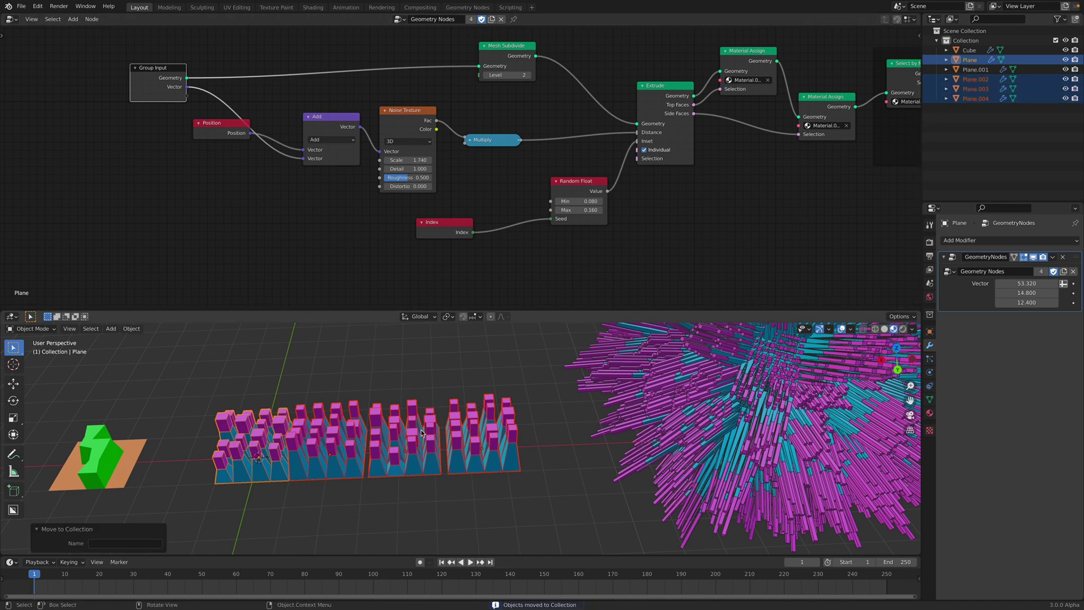
pyautogui.press('m')
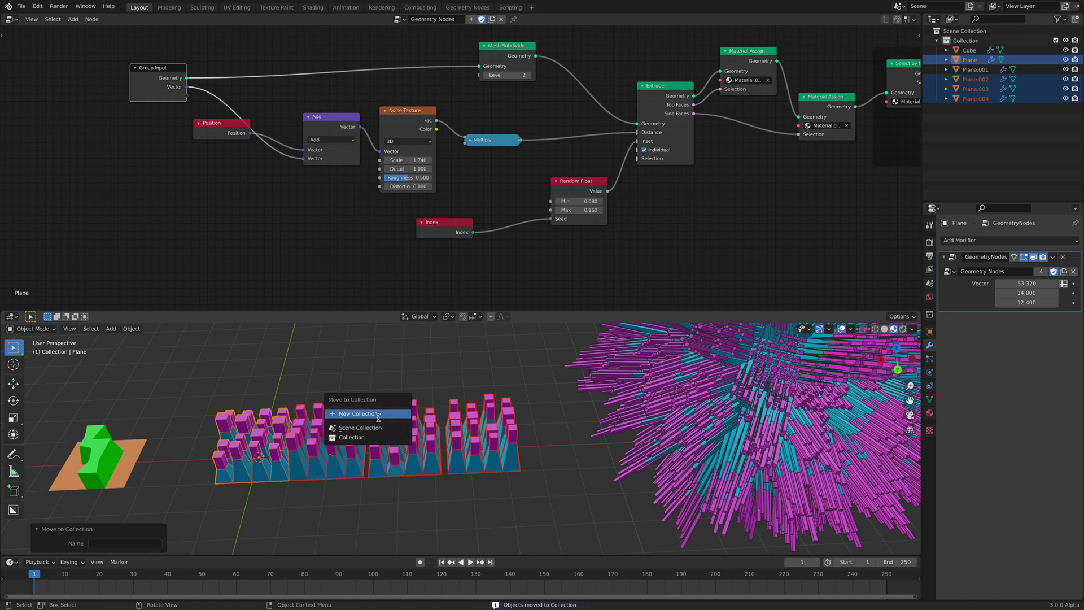
pyautogui.click(378, 414)
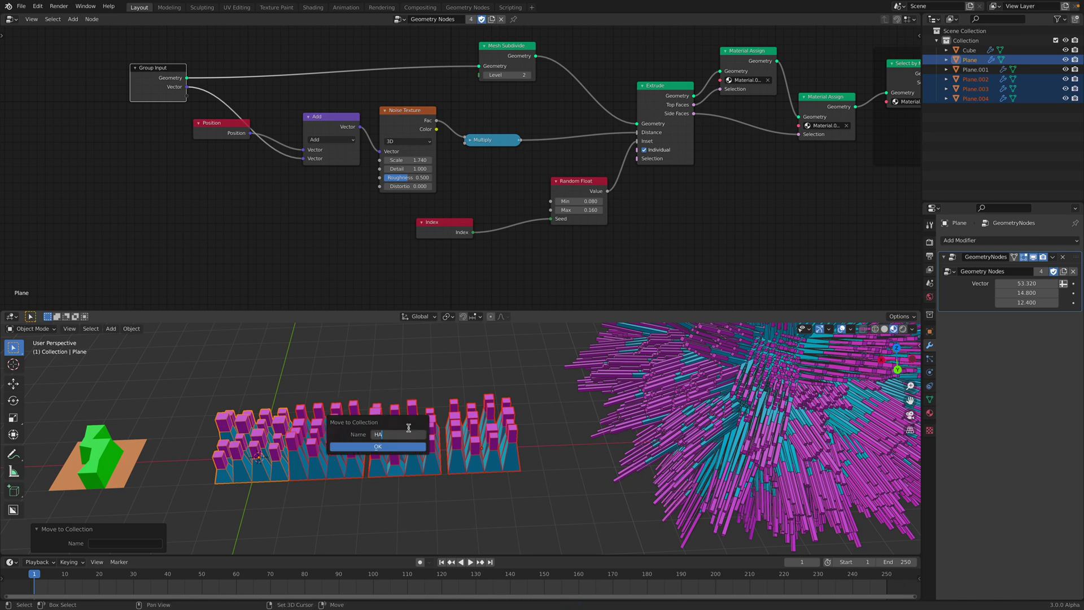
pyautogui.click(378, 446)
pyautogui.hotkey('ctrl', 's')
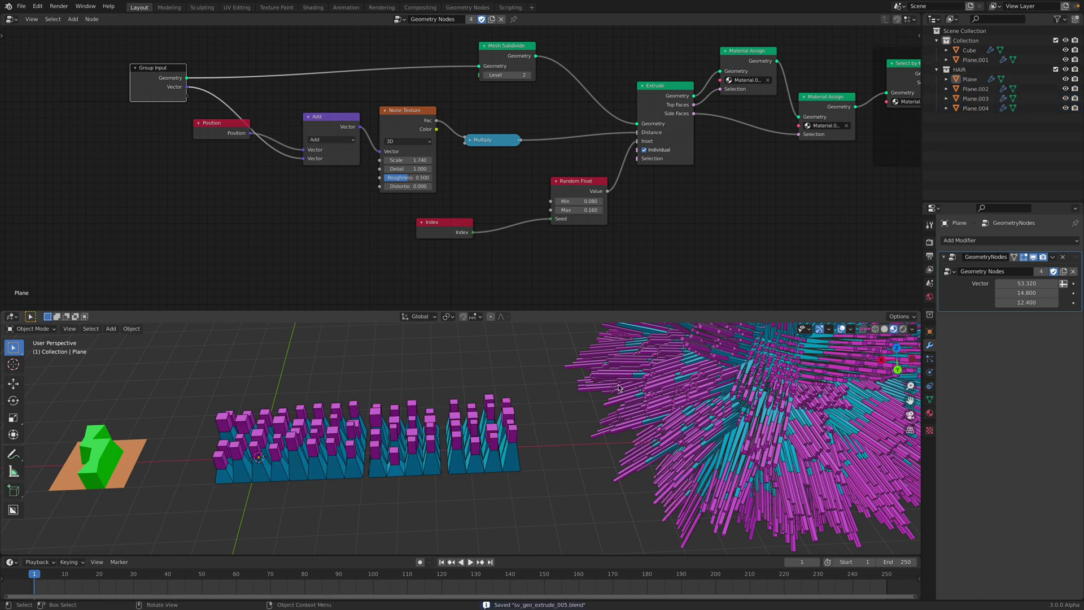
# Step: Switch the cube's Point Instance node from Object to Collection and assign the HAIR collection
pyautogui.keyDown('shift'); pyautogui.moveTo(745, 420); pyautogui.dragTo(521, 415, button='middle'); pyautogui.keyUp('shift')
pyautogui.click(520, 415)
pyautogui.press('Home')
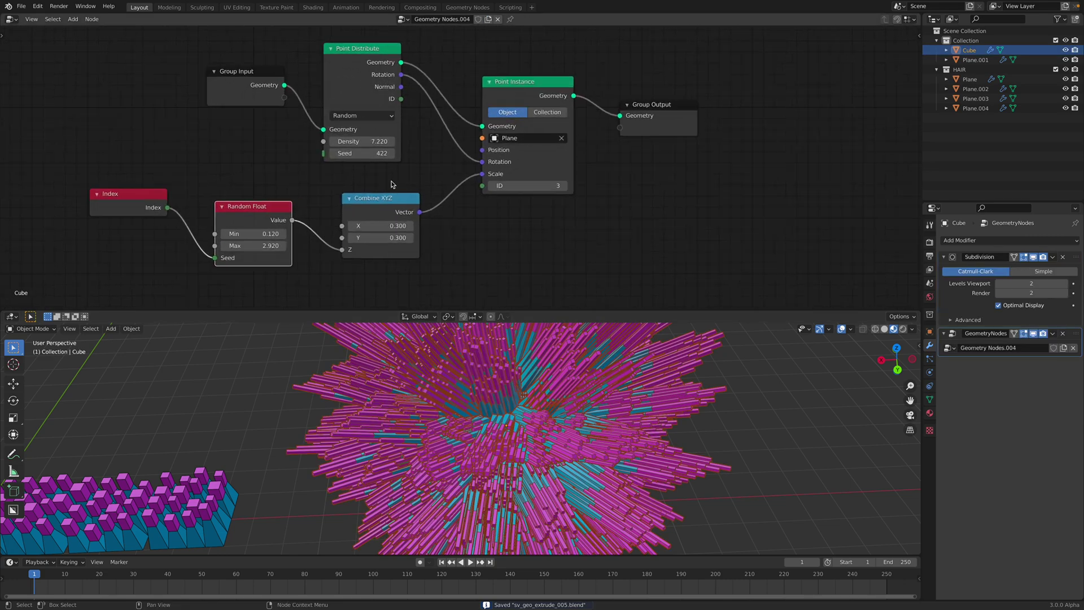
pyautogui.click(551, 113)
pyautogui.click(525, 150)
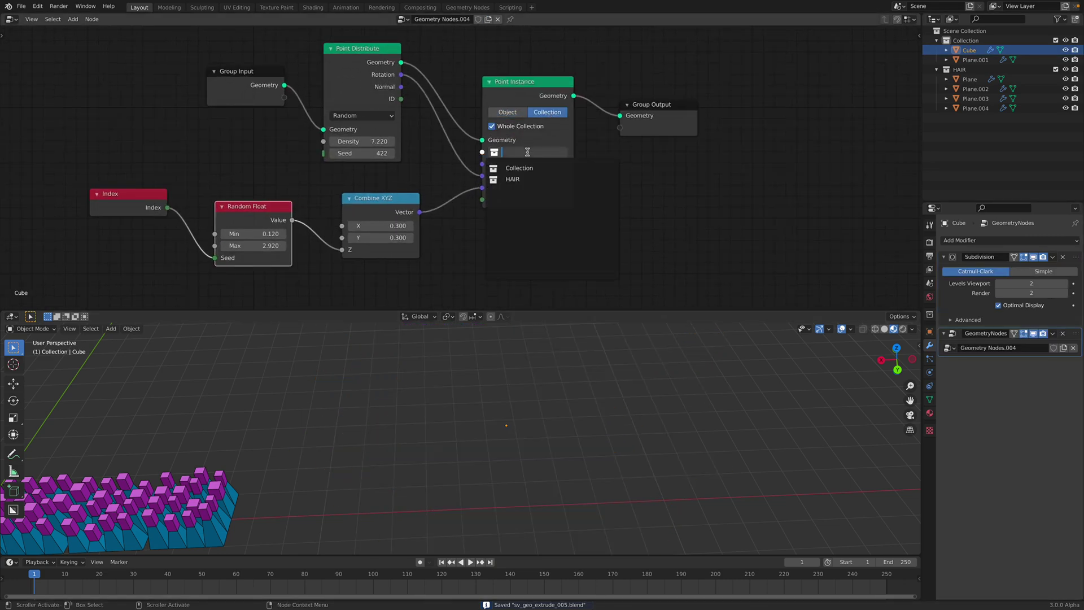
pyautogui.click(527, 178)
# Step: Turn off Whole Collection on the cube's Point Instance node and save the file
pyautogui.moveTo(626, 387); pyautogui.dragTo(549, 341, button='middle')
pyautogui.moveTo(539, 83); pyautogui.dragTo(550, 79)
pyautogui.click(543, 119)
pyautogui.moveTo(564, 458); pyautogui.dragTo(633, 432, button='middle')
pyautogui.hotkey('ctrl', 's')
# Step: Set the modifier Vector's Y to 13.620 on the last plane in the row, reselect the cube, and save the file
pyautogui.click(367, 444)
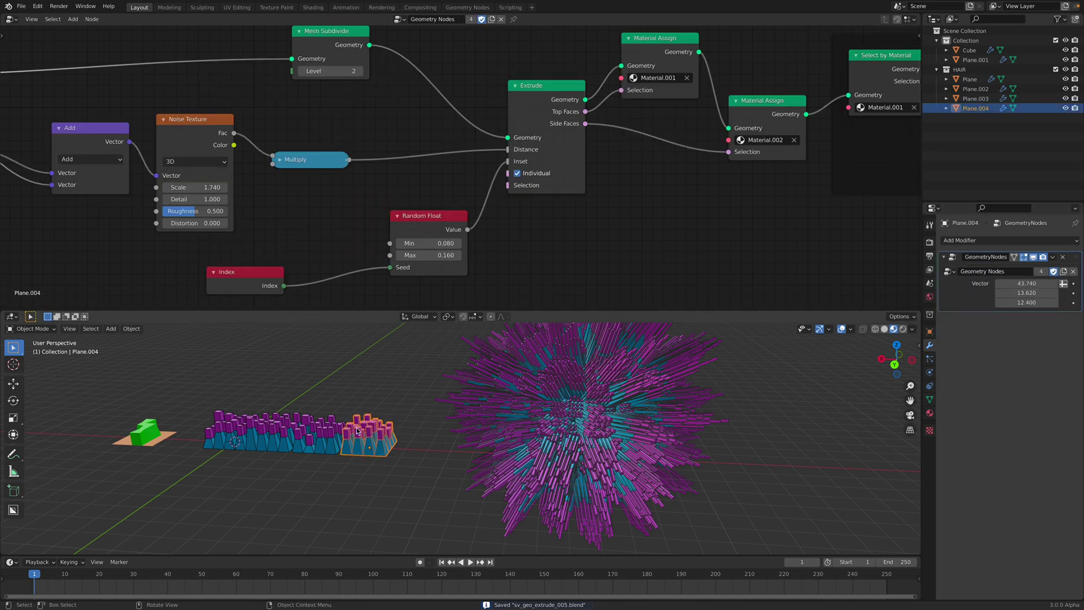
pyautogui.click(299, 437)
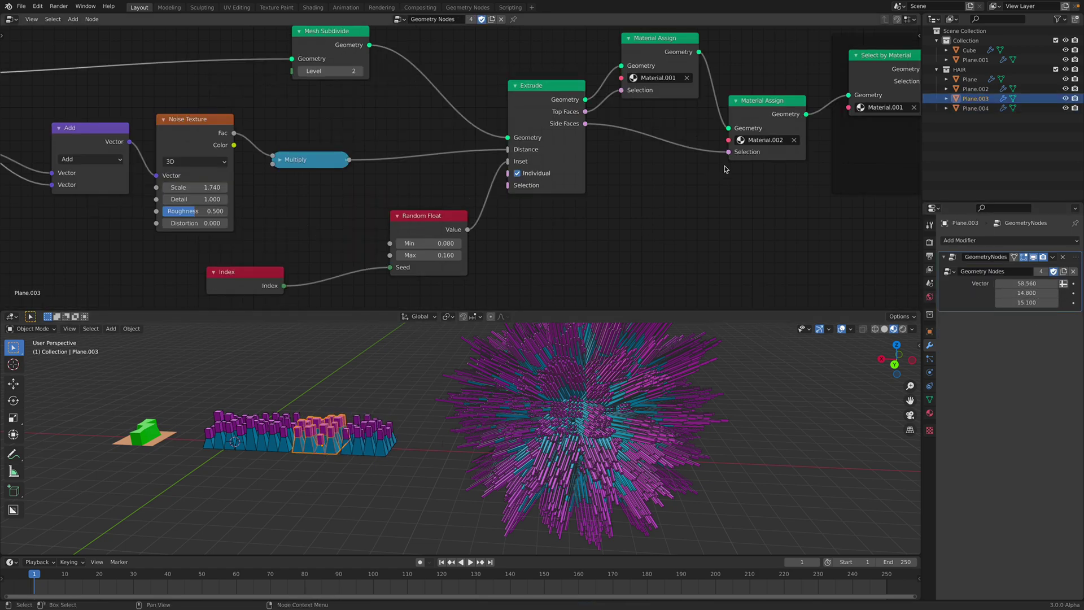
pyautogui.moveTo(644, 226); pyautogui.dragTo(606, 229, button='middle')
pyautogui.click(581, 428)
pyautogui.hotkey('ctrl', 's')
# Step: Set the Point Instance ID to -7 and space out the Point Instance and Group Output nodes
pyautogui.moveTo(496, 211); pyautogui.dragTo(466, 211)
pyautogui.moveTo(607, 116); pyautogui.dragTo(728, 86)
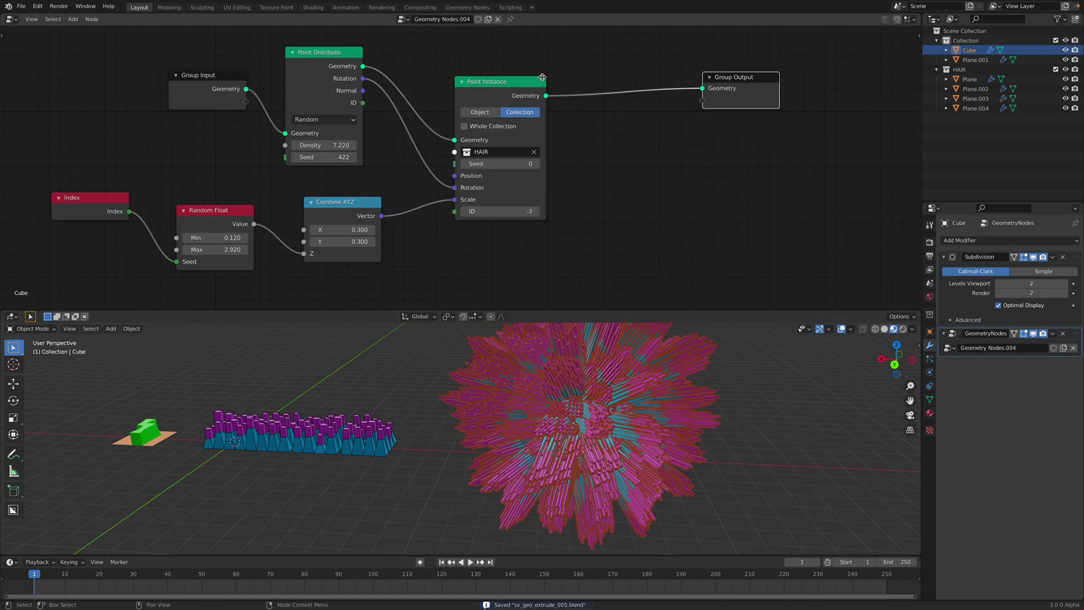
pyautogui.moveTo(497, 81); pyautogui.dragTo(572, 76)
# Step: Set the Point Instance Seed to 56 and ID to -3, shift the node up, and save the file
pyautogui.moveTo(576, 158); pyautogui.dragTo(609, 158)
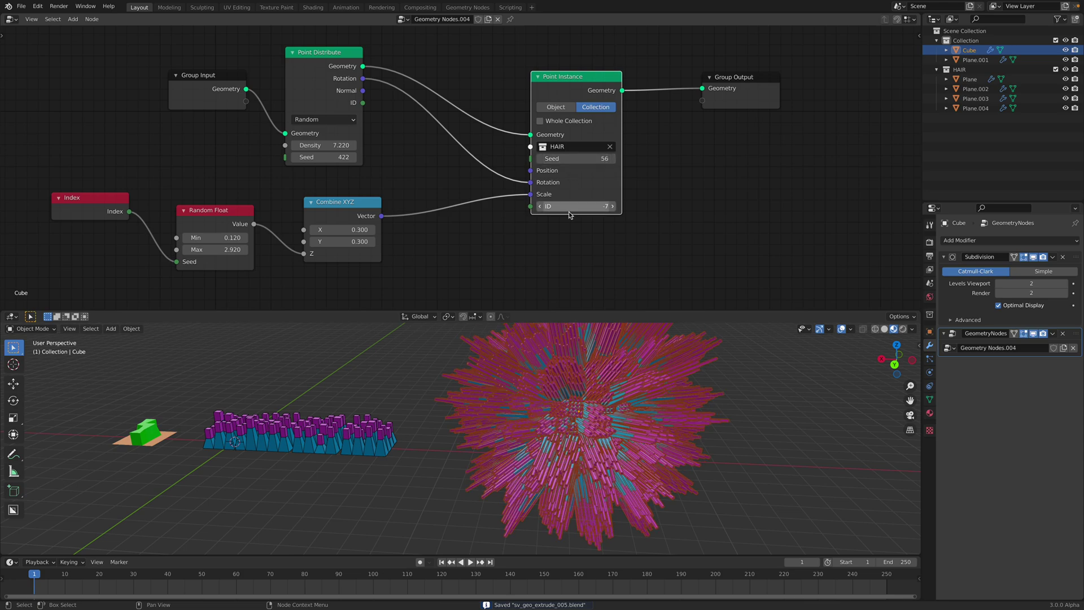
pyautogui.moveTo(569, 210); pyautogui.dragTo(582, 210)
pyautogui.moveTo(568, 93); pyautogui.dragTo(597, 69)
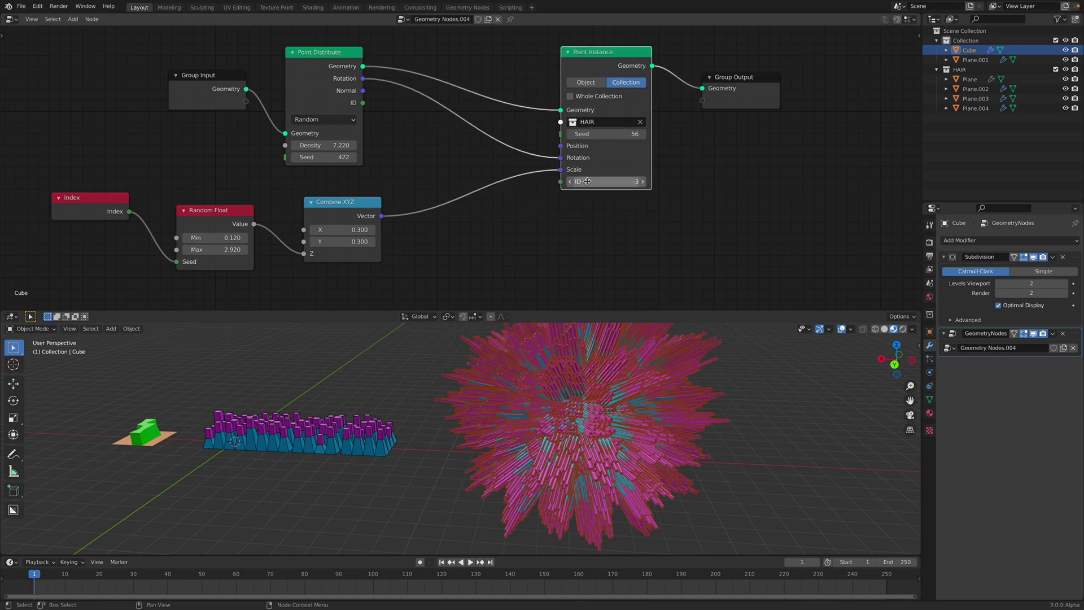
pyautogui.hotkey('ctrl', 's')
pyautogui.scroll(2, 587, 181)
pyautogui.hotkey('shift', 'a')
pyautogui.click(522, 207)
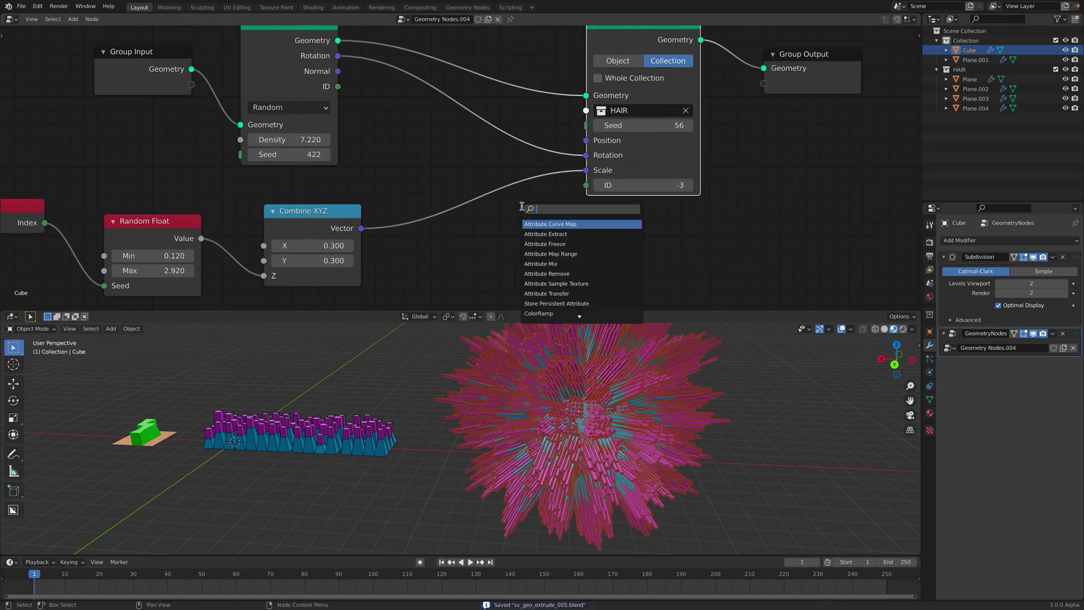
pyautogui.press('Escape')
# Step: Connect the Index output to the Point Instance ID input and set the Point Instance Seed to 106
pyautogui.moveTo(434, 212); pyautogui.dragTo(462, 161, button='middle')
pyautogui.click(52, 162)
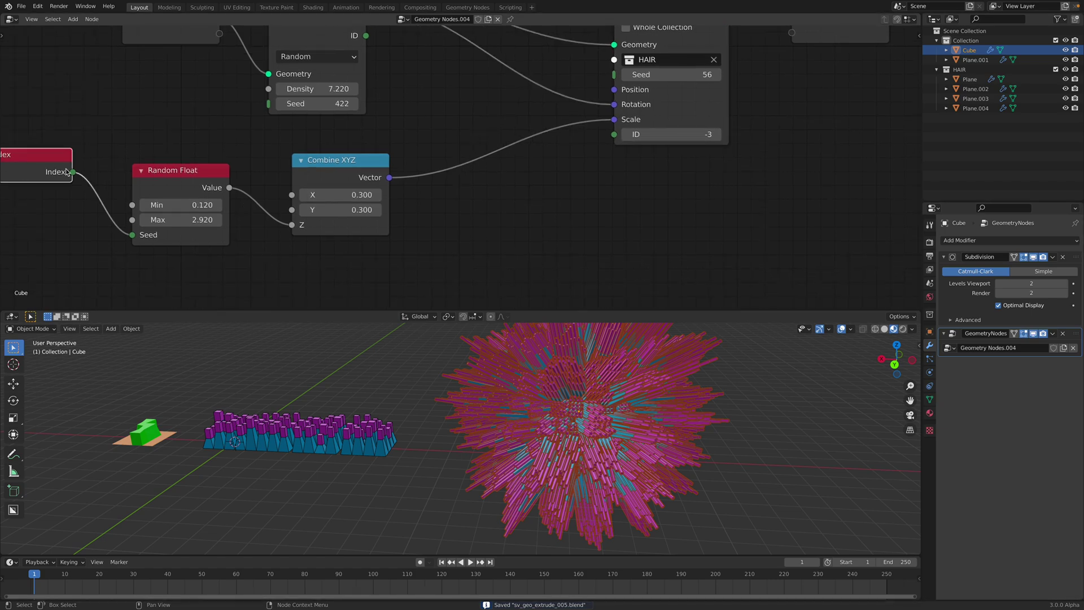
pyautogui.moveTo(604, 138); pyautogui.dragTo(611, 135)
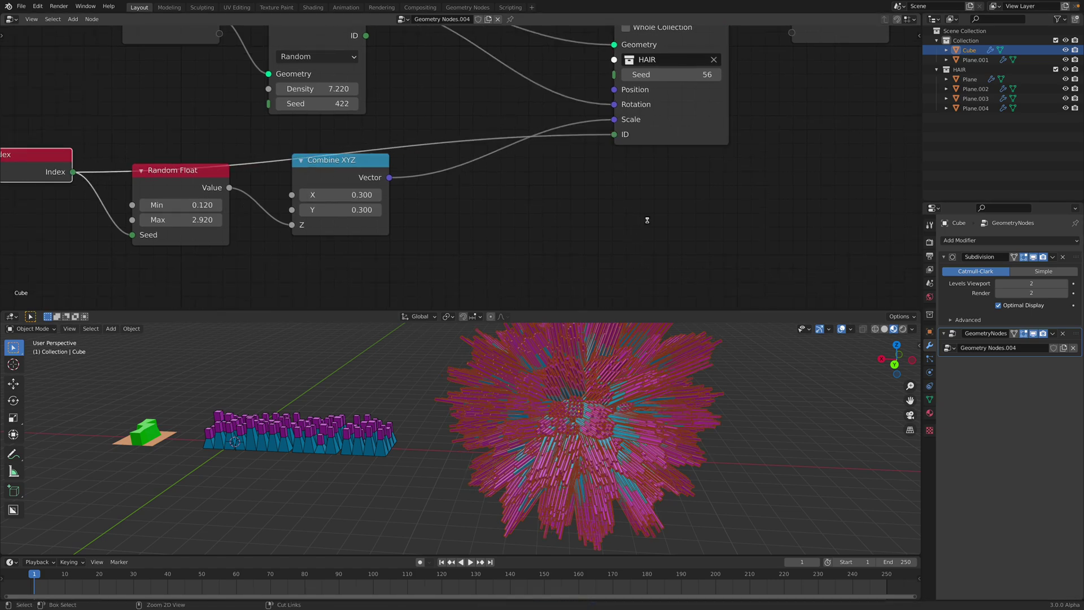
pyautogui.moveTo(659, 78); pyautogui.dragTo(688, 77)
pyautogui.moveTo(679, 422); pyautogui.dragTo(662, 422, button='middle')
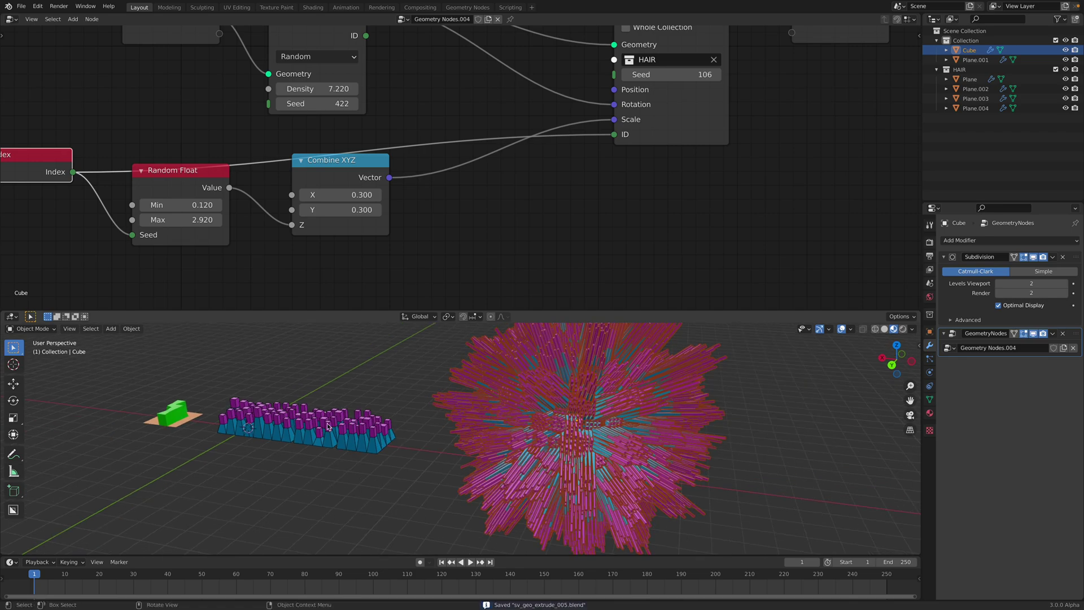
# Step: Adjust the modifier Vectors of the planes in the row, setting Plane.003's Y to 14.780 and Plane.002's X to 51.860
pyautogui.click(311, 425)
pyautogui.moveTo(1023, 292); pyautogui.dragTo(1034, 292)
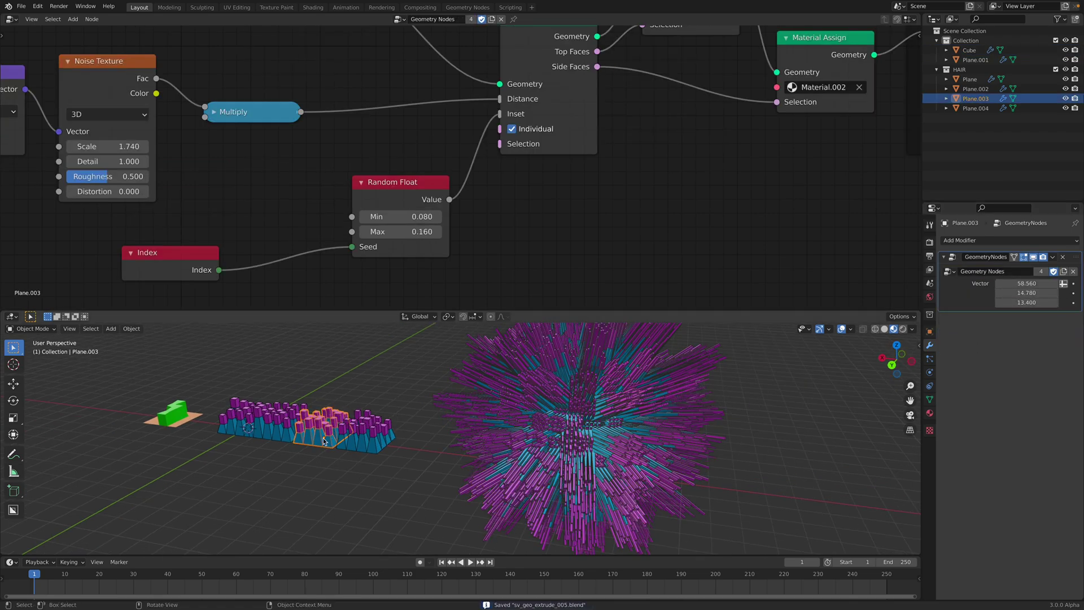
pyautogui.click(394, 432)
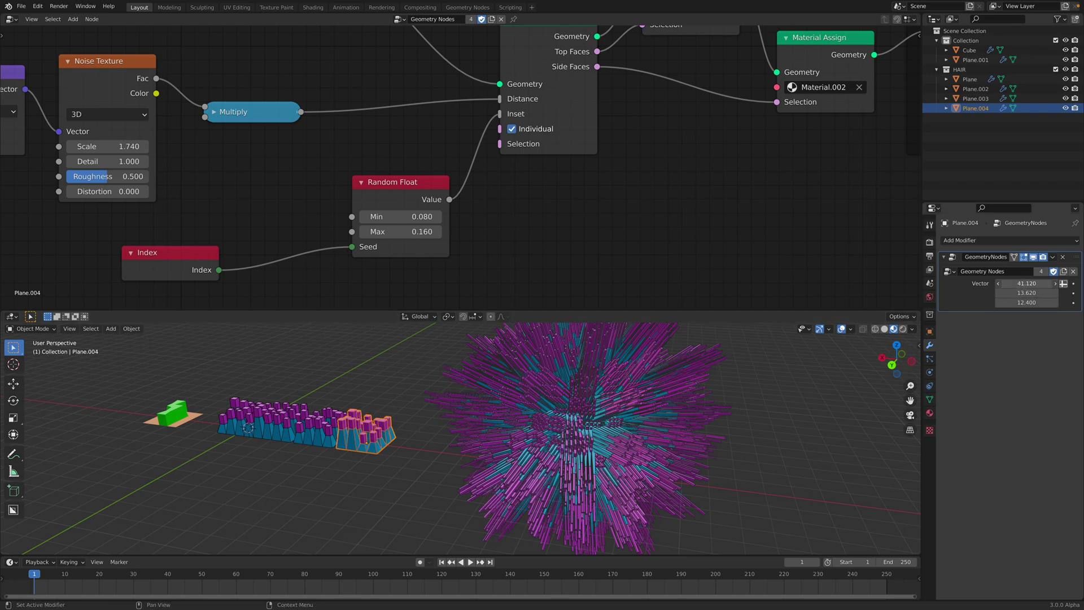
pyautogui.click(265, 429)
pyautogui.moveTo(1026, 283); pyautogui.dragTo(898, 283)
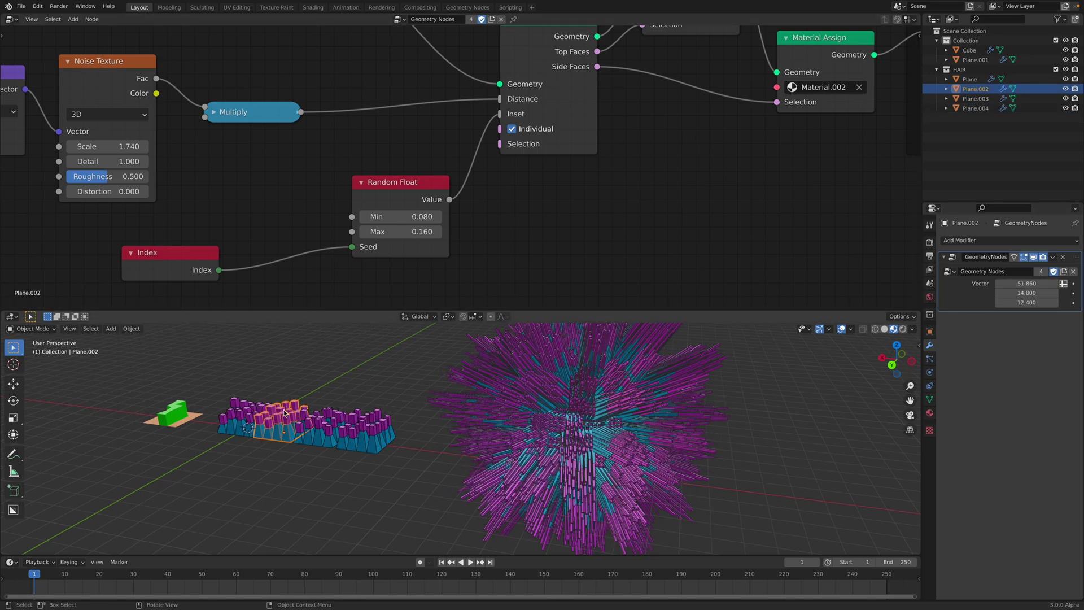
# Step: Select the planes in the row one after another to compare their modifier Vector values
pyautogui.click(239, 426)
pyautogui.moveTo(389, 440); pyautogui.dragTo(416, 444, button='middle')
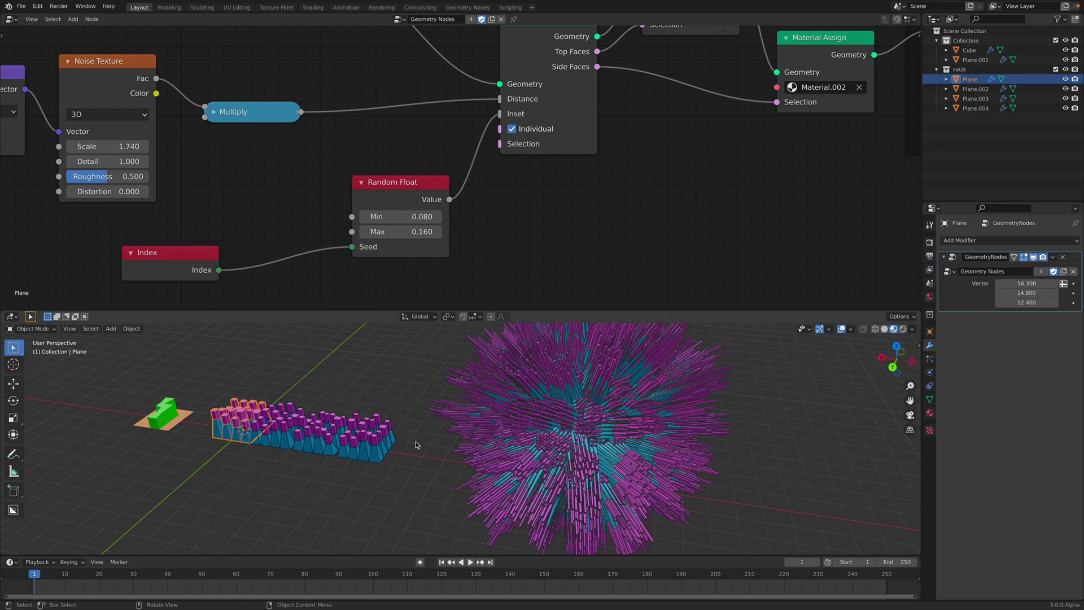
pyautogui.click(279, 428)
pyautogui.moveTo(290, 429); pyautogui.dragTo(305, 430, button='middle')
pyautogui.click(323, 432)
pyautogui.click(362, 441)
# Step: Make single-user copies of Plane.002's two materials and set the first copy's base color to orange (H 0.097, S 0.776, V 0.800)
pyautogui.click(287, 436)
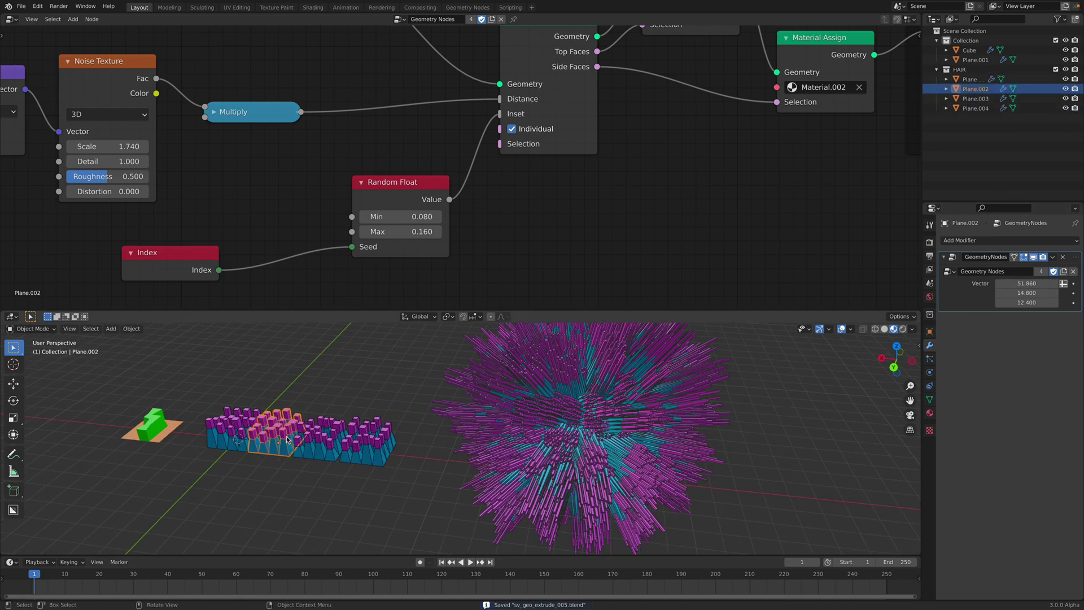
pyautogui.click(929, 412)
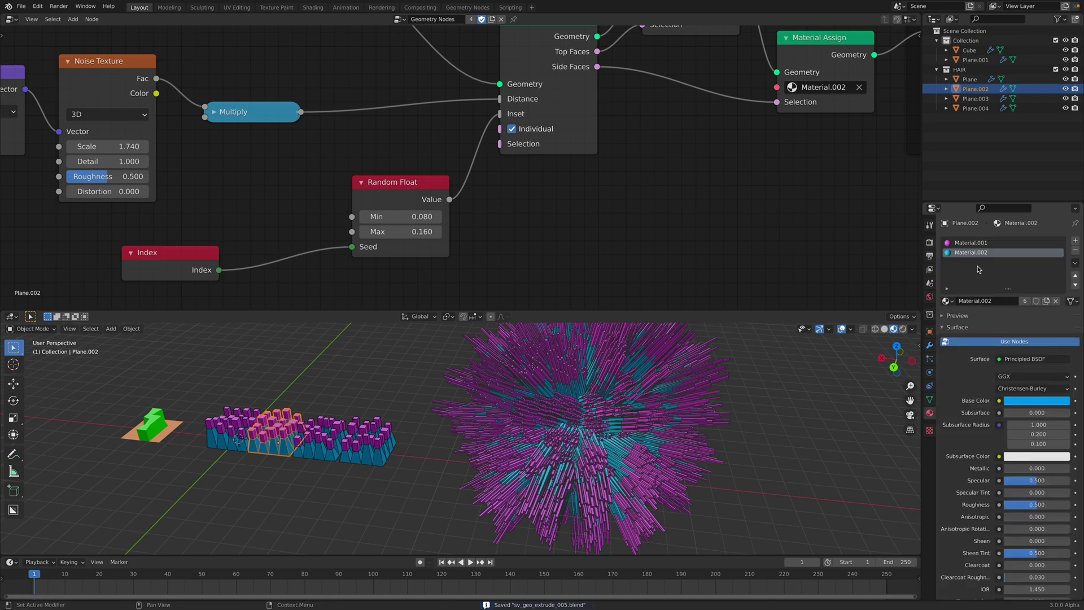
pyautogui.click(1019, 401)
pyautogui.click(977, 245)
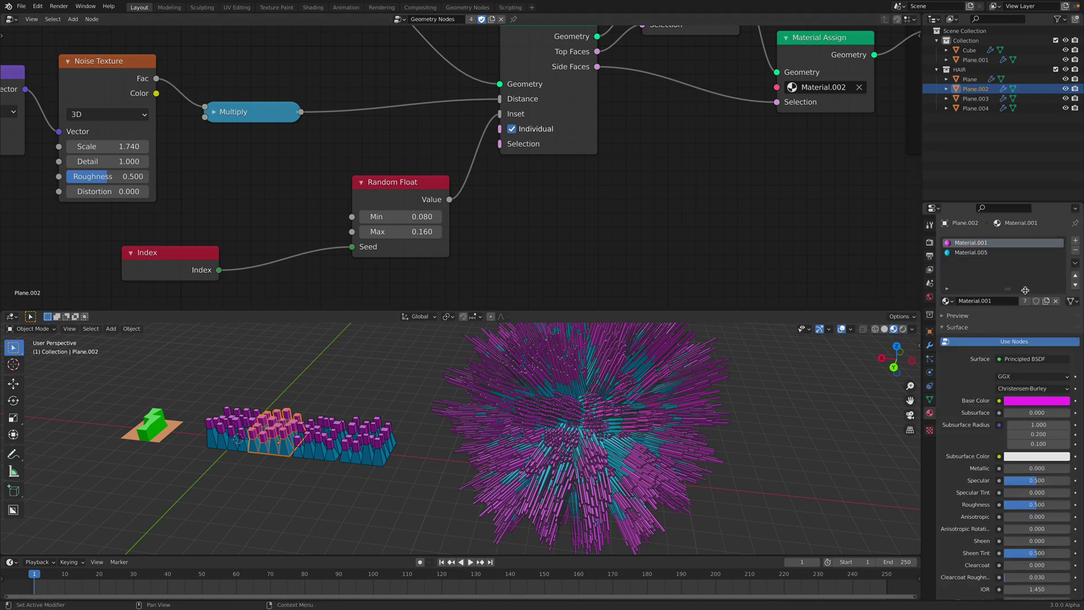
pyautogui.click(1014, 400)
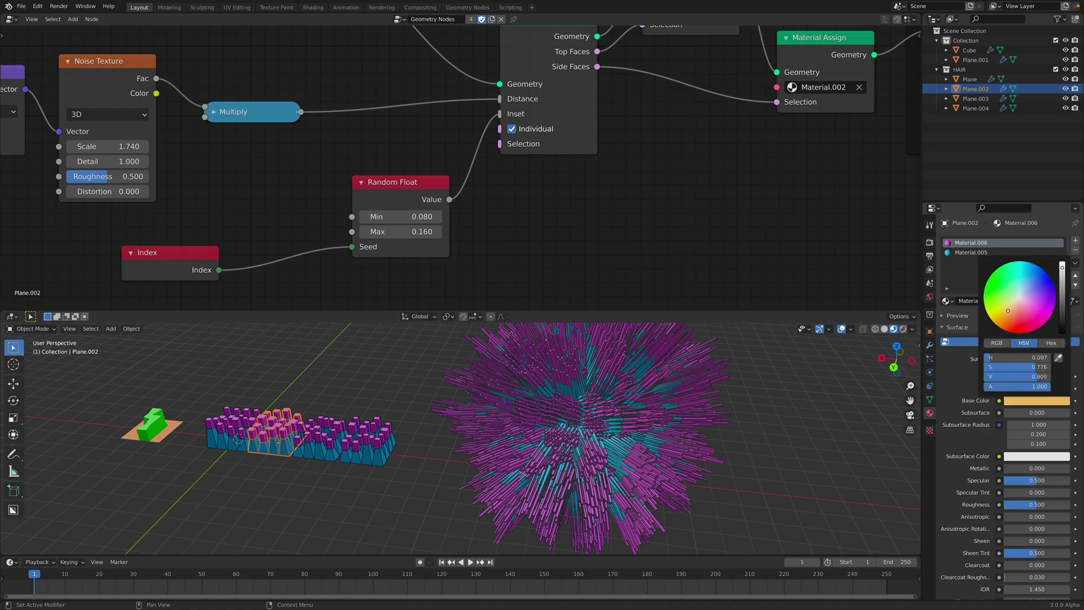
# Step: Set the base color of Plane.002's second material to magenta-purple and play the animation briefly
pyautogui.click(975, 256)
pyautogui.click(1016, 402)
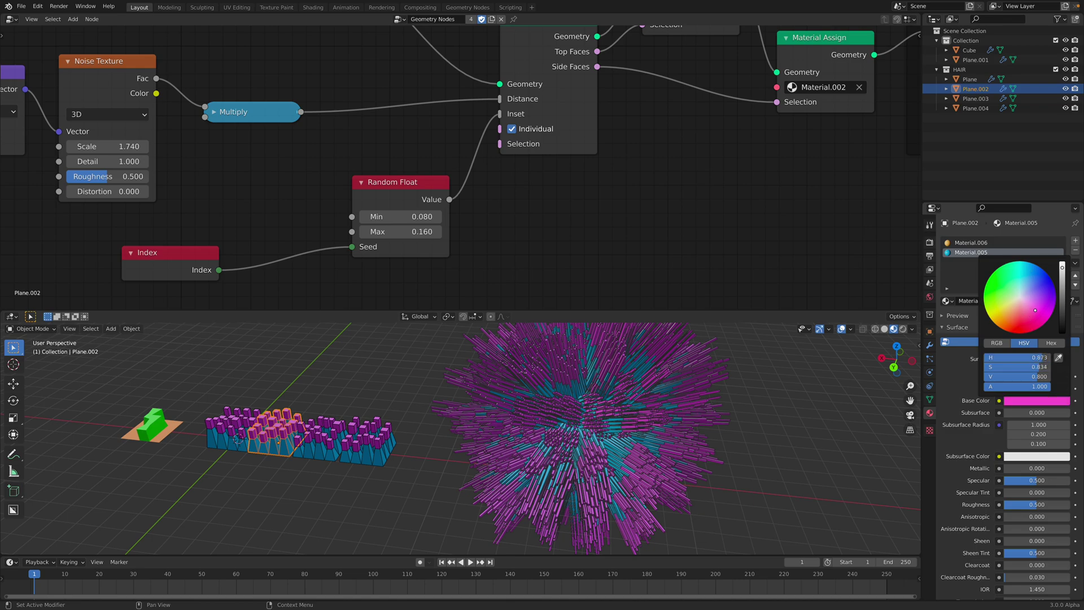
pyautogui.press('space')
pyautogui.press('space')
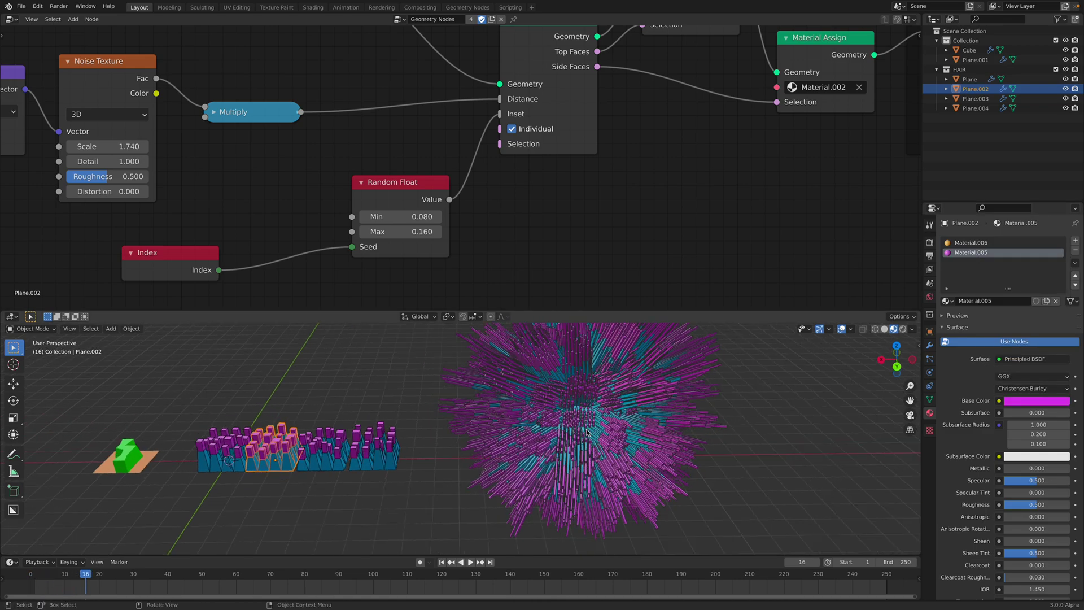
# Step: Switch the selection between Plane and Plane.002 to compare their material slots with the colors on the meshes
pyautogui.click(559, 435)
pyautogui.moveTo(559, 435); pyautogui.dragTo(556, 434, button='middle')
pyautogui.click(301, 444)
pyautogui.click(265, 445)
pyautogui.click(225, 443)
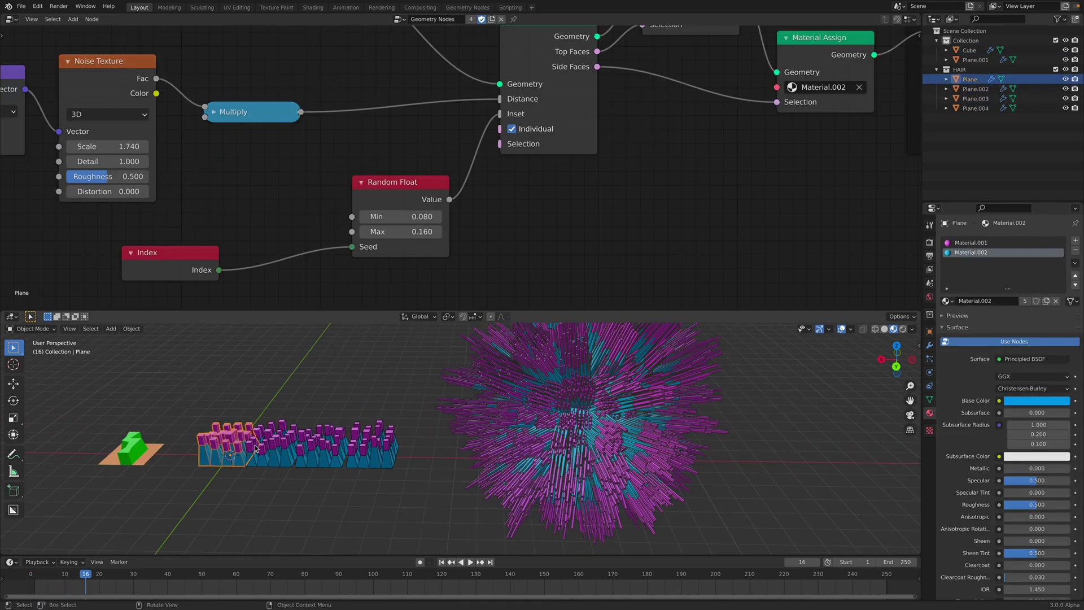
pyautogui.click(261, 448)
pyautogui.click(234, 446)
pyautogui.click(275, 449)
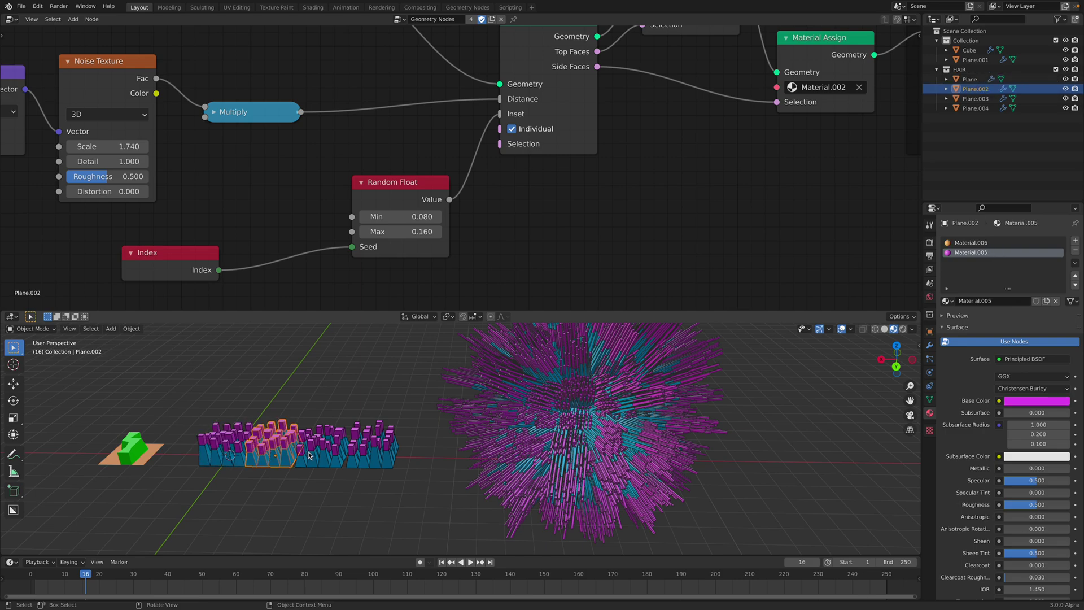
pyautogui.click(221, 451)
pyautogui.click(275, 455)
# Step: In Plane.002's node tree, assign Material.006 to the extruded top faces and Material.005 to the side faces
pyautogui.scroll(-4, 452, 217)
pyautogui.moveTo(487, 201); pyautogui.dragTo(377, 257, button='middle')
pyautogui.scroll(2, 566, 164)
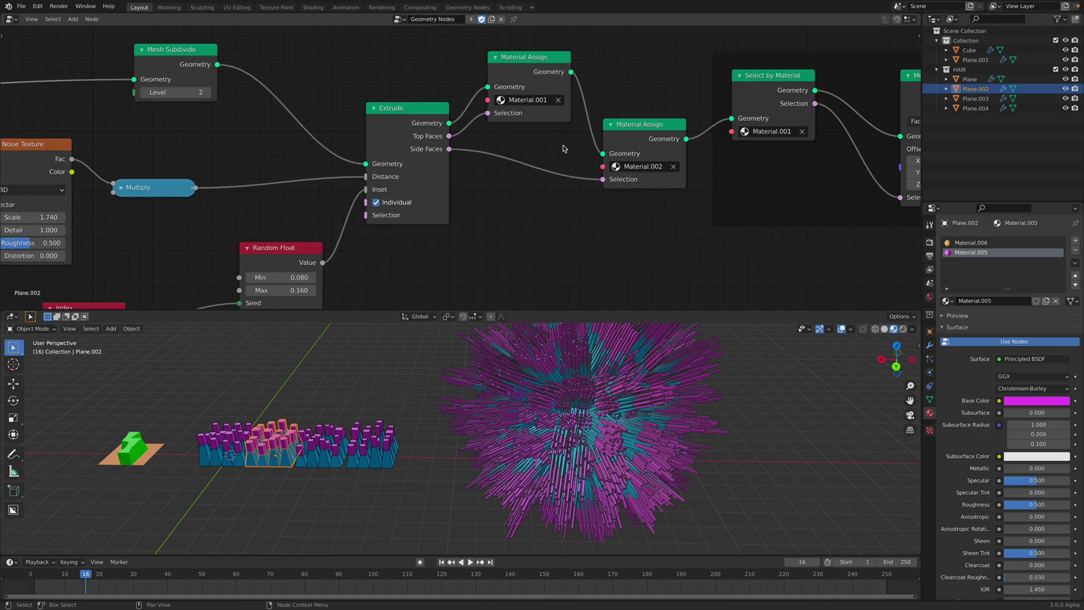
pyautogui.click(230, 437)
pyautogui.click(257, 442)
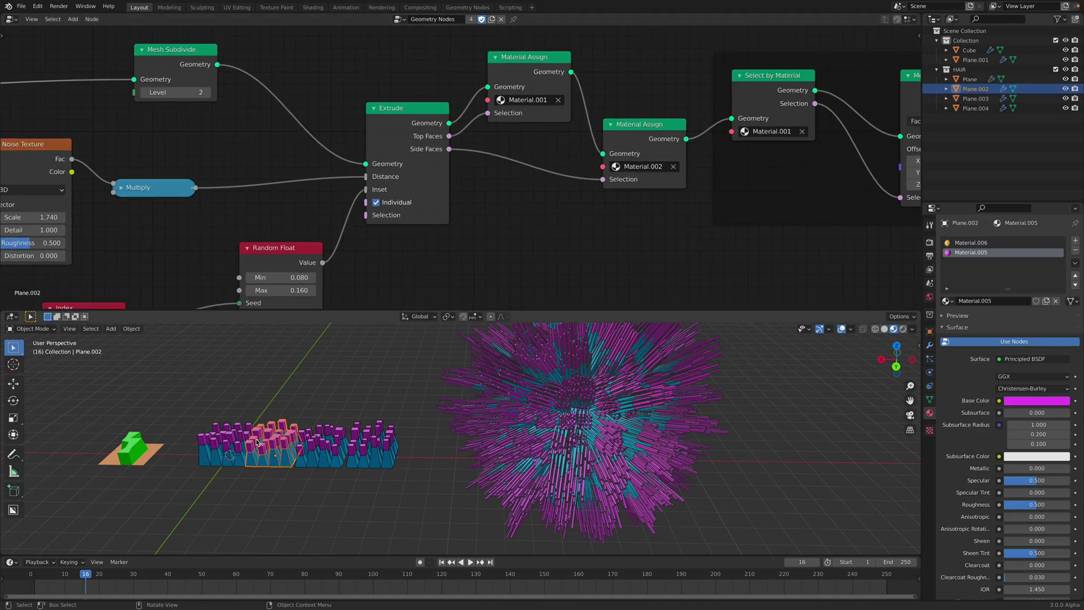
pyautogui.click(528, 99)
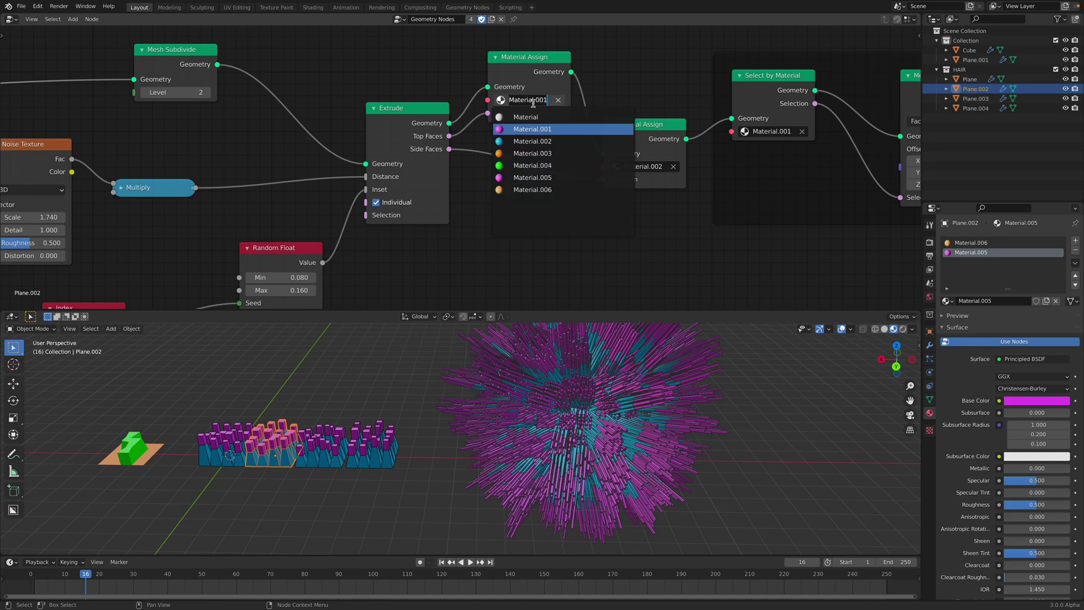
pyautogui.click(532, 190)
pyautogui.click(643, 165)
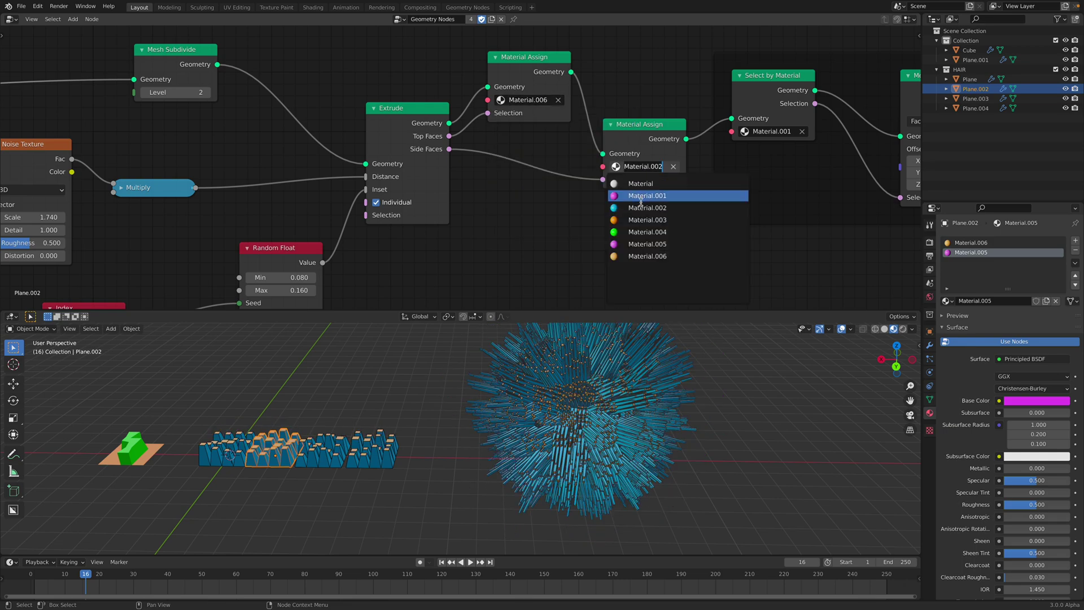
pyautogui.click(646, 244)
# Step: Select the planes in turn to check how the shared node tree's new materials affect each one
pyautogui.click(270, 454)
pyautogui.click(270, 453)
pyautogui.click(242, 446)
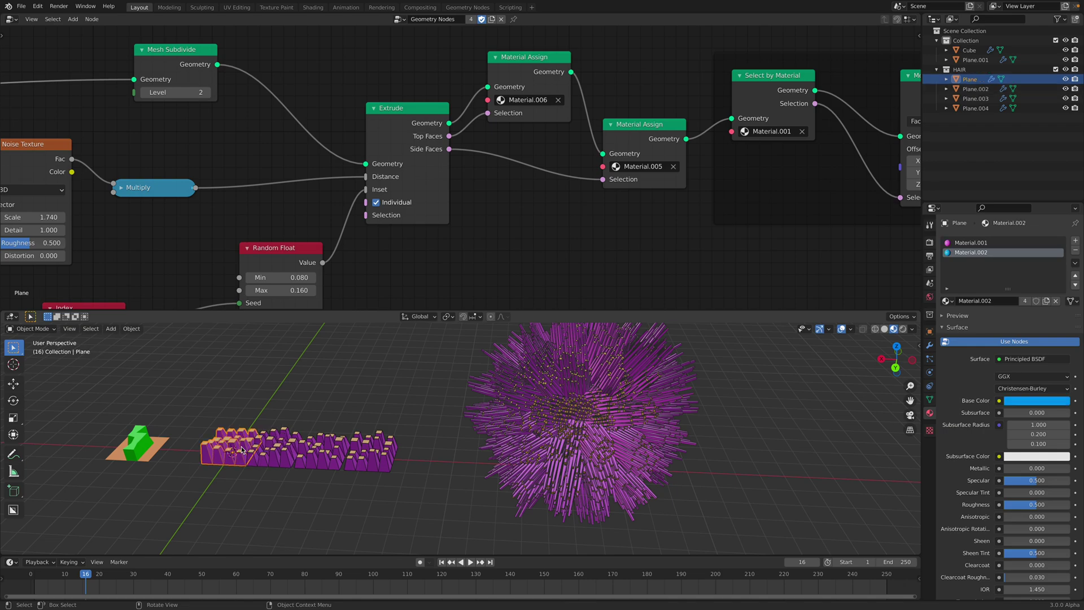
pyautogui.click(268, 451)
pyautogui.click(239, 443)
pyautogui.click(270, 452)
pyautogui.click(305, 452)
# Step: Make the first plane's node tree single-user, assigning Material.001 to its top faces and Material.002 to its side faces
pyautogui.click(245, 442)
pyautogui.scroll(1, 421, 87)
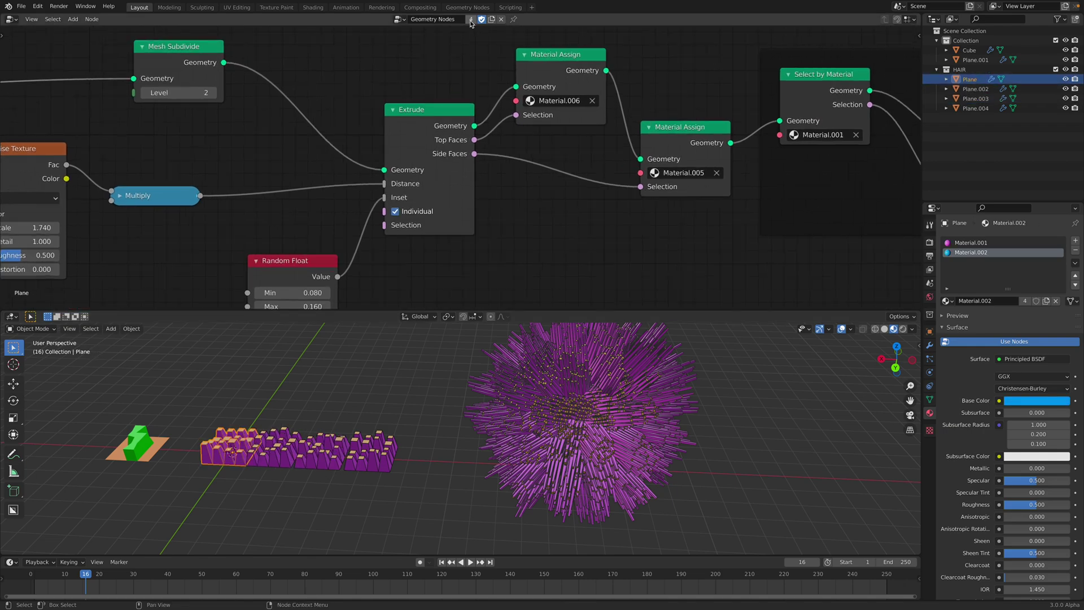
pyautogui.click(556, 101)
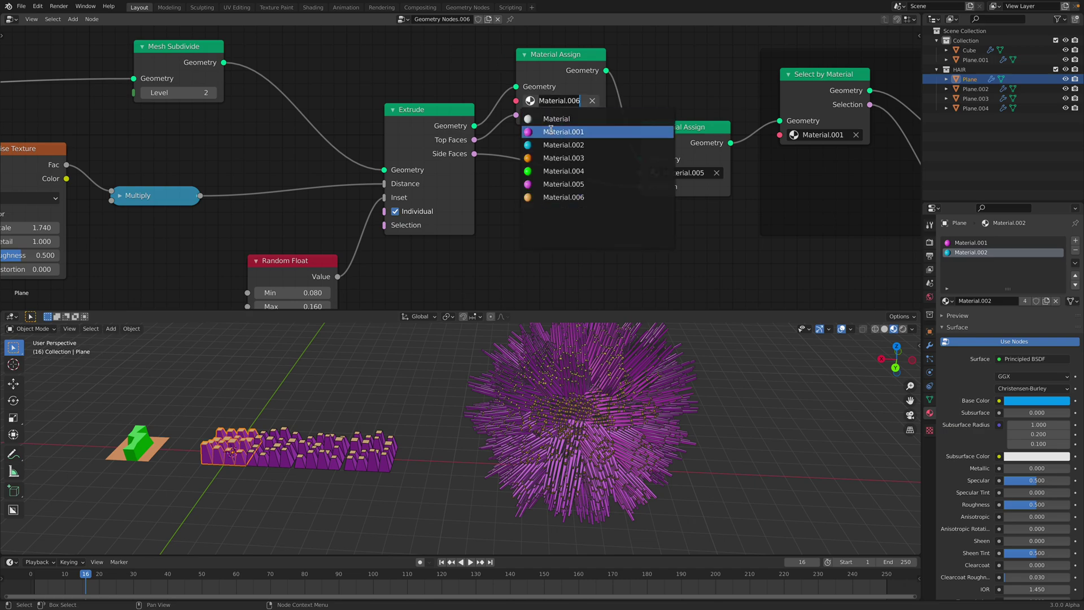
pyautogui.click(552, 132)
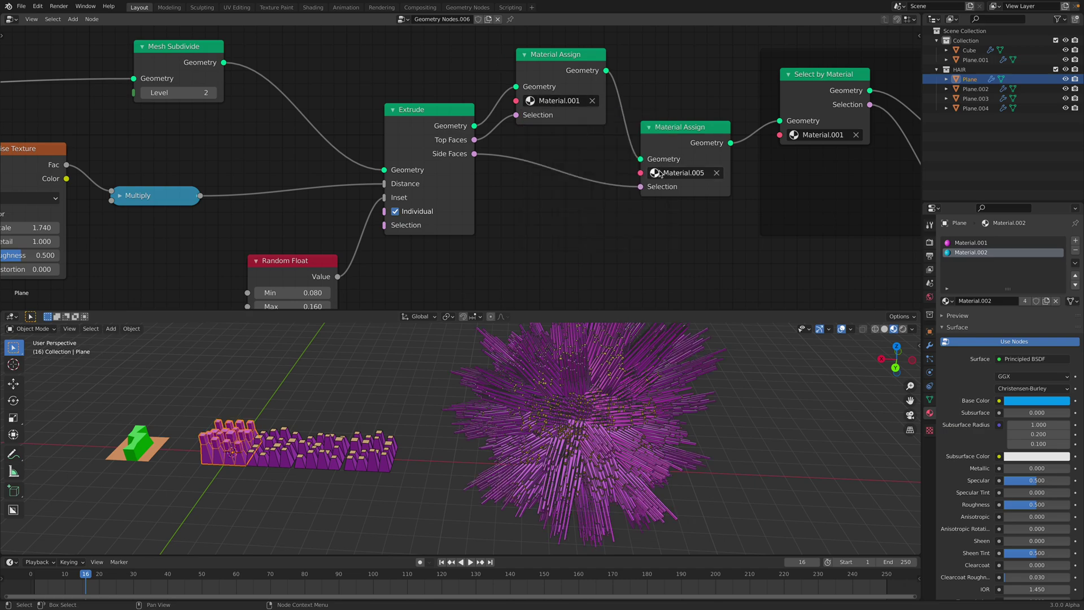
pyautogui.click(658, 173)
pyautogui.click(678, 215)
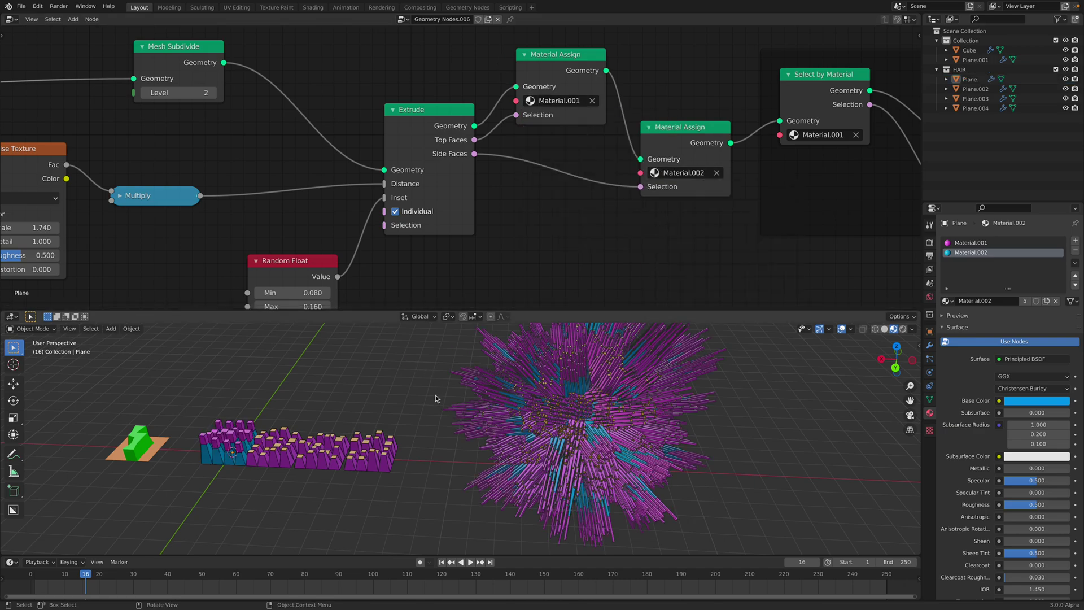
# Step: Select the other planes in the row to check which materials their node tree assigns
pyautogui.moveTo(435, 398)
pyautogui.mouseDown(button='middle')
pyautogui.moveTo(469, 395)
pyautogui.moveTo(436, 398)
pyautogui.mouseUp(button='middle')
pyautogui.scroll(2, 517, 410)
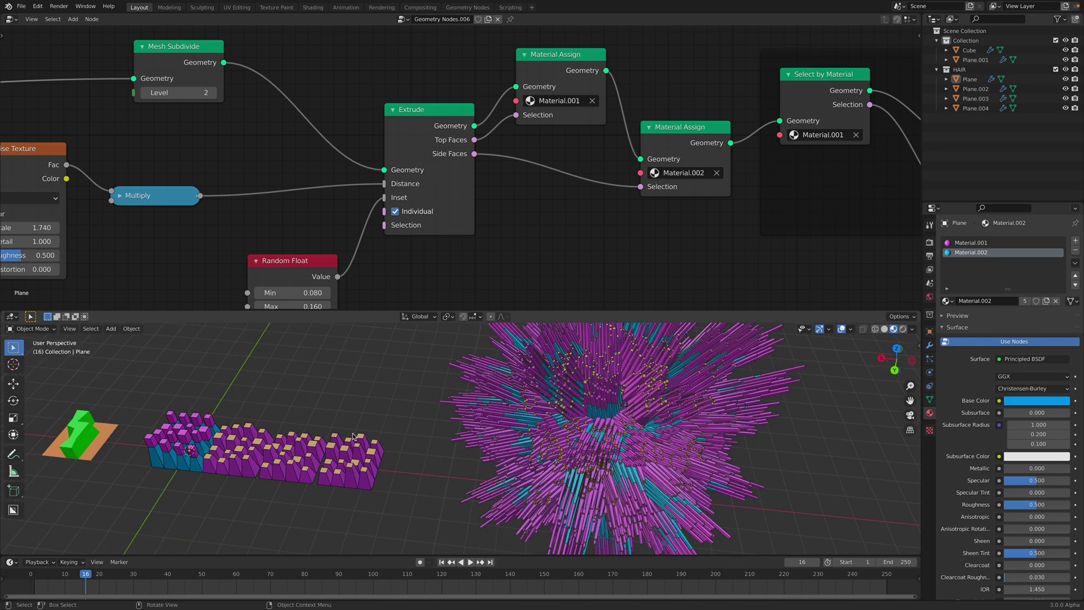
pyautogui.moveTo(353, 437); pyautogui.dragTo(388, 459, button='middle')
pyautogui.click(388, 458)
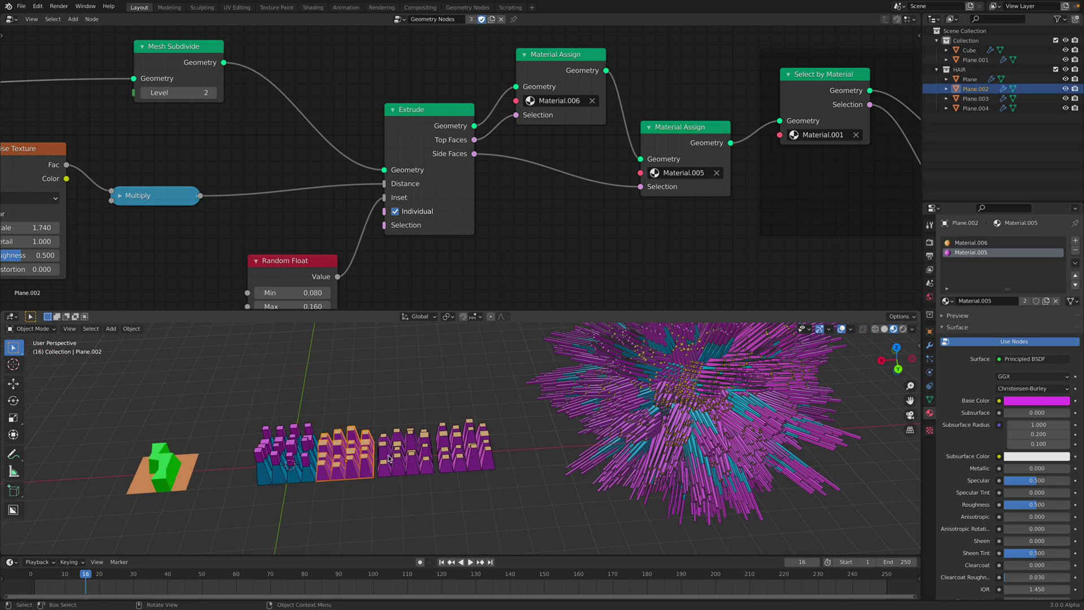
pyautogui.click(452, 460)
pyautogui.click(466, 446)
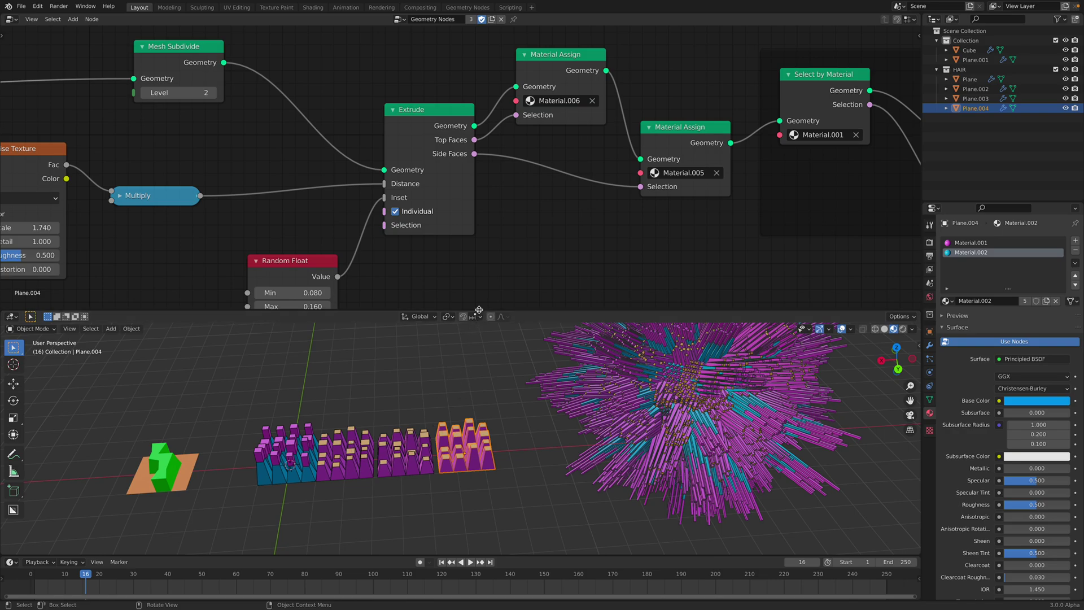
# Step: Enlarge the 3D viewport and examine the mixed-color instances scattered over the cube from close up and farther away
pyautogui.moveTo(478, 311); pyautogui.dragTo(478, 209)
pyautogui.keyDown('shift'); pyautogui.moveTo(648, 380); pyautogui.dragTo(456, 414, button='middle'); pyautogui.keyUp('shift')
pyautogui.scroll(3, 456, 415)
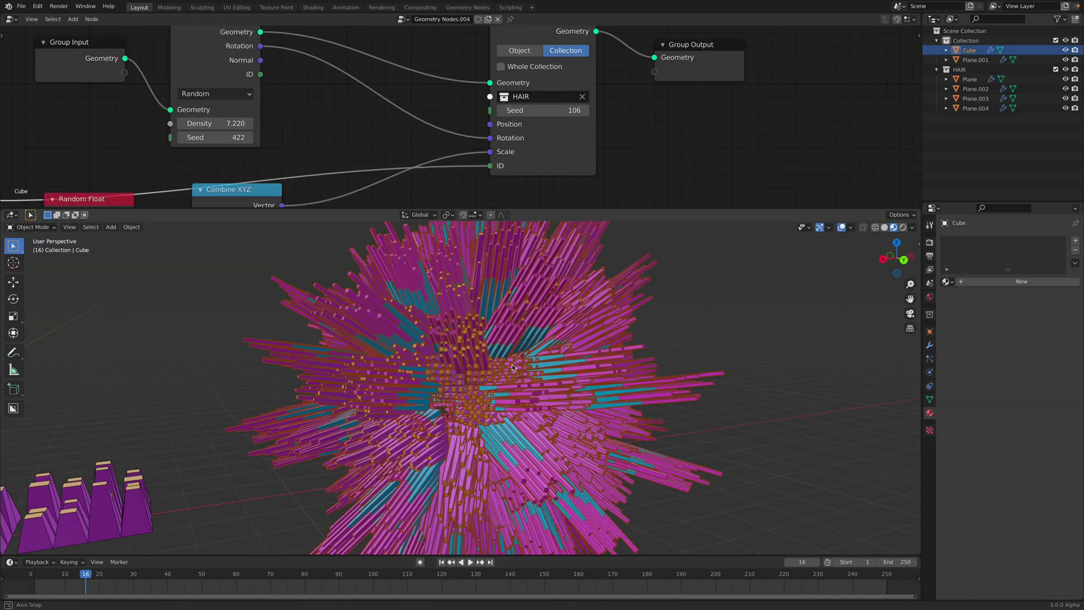
pyautogui.scroll(-4, 496, 398)
pyautogui.moveTo(509, 373); pyautogui.dragTo(423, 369, button='middle')
pyautogui.click(316, 299)
pyautogui.keyDown('shift'); pyautogui.moveTo(309, 319); pyautogui.dragTo(466, 374, button='middle'); pyautogui.keyUp('shift')
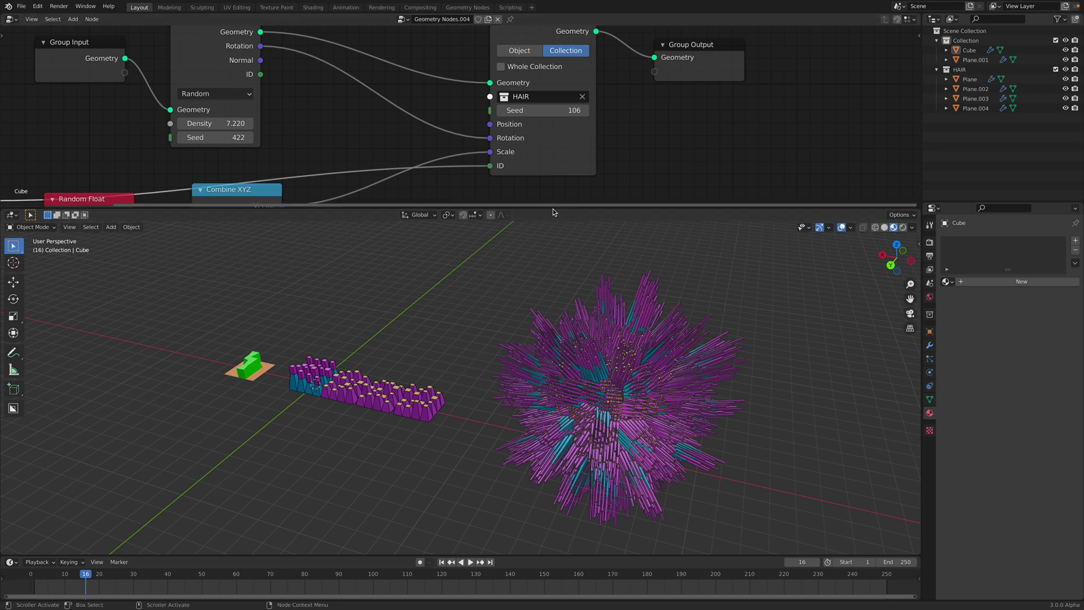
# Step: Give the node editor more height and frame the cube's complete node tree
pyautogui.moveTo(553, 208); pyautogui.dragTo(553, 248)
pyautogui.scroll(-3, 377, 43)
pyautogui.moveTo(416, 40); pyautogui.dragTo(463, 29, button='middle')
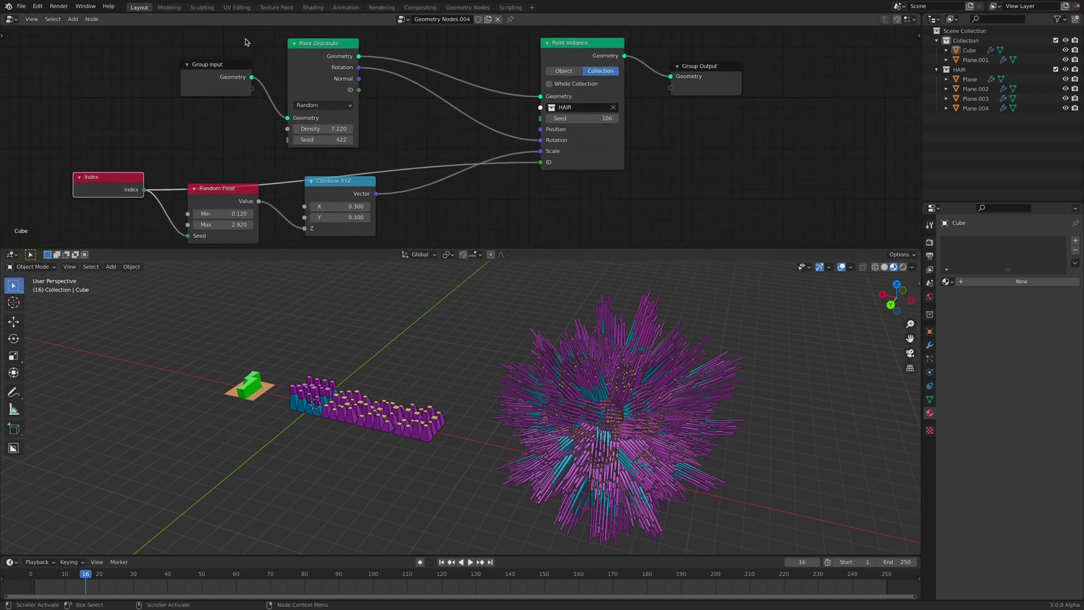
# Step: Show the Blender splash screen to check the version, and dismiss it to return to the node tree
pyautogui.click(8, 6)
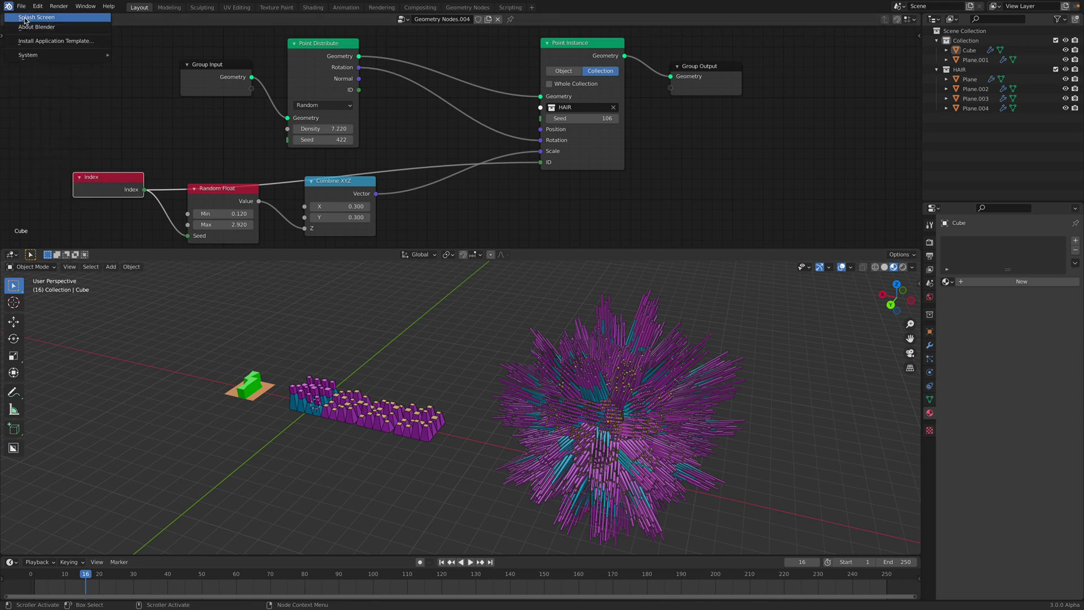
pyautogui.click(24, 21)
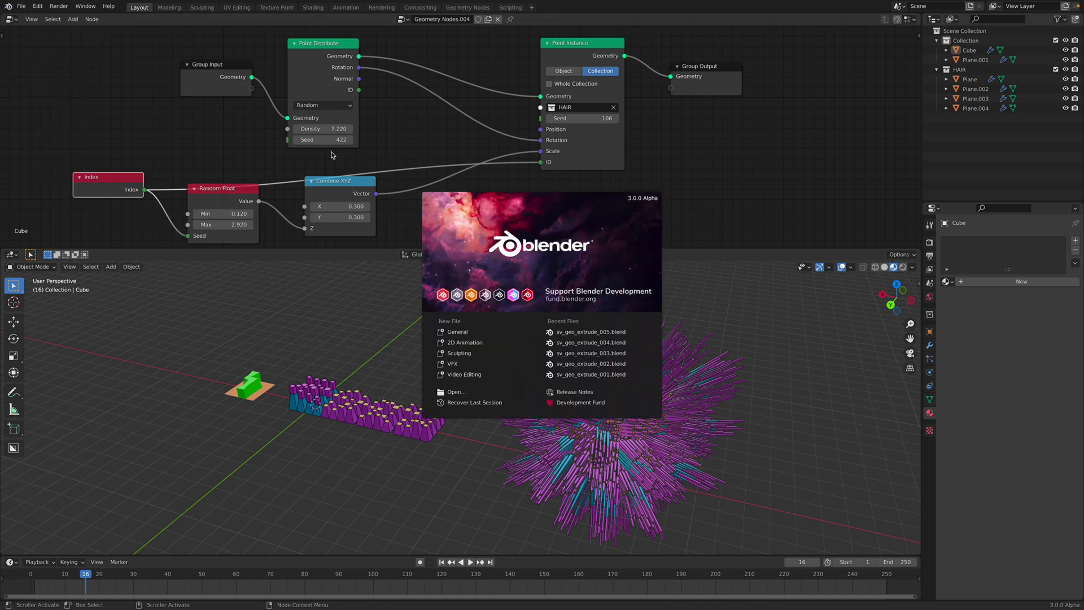
pyautogui.click(746, 115)
pyautogui.scroll(-2, 655, 144)
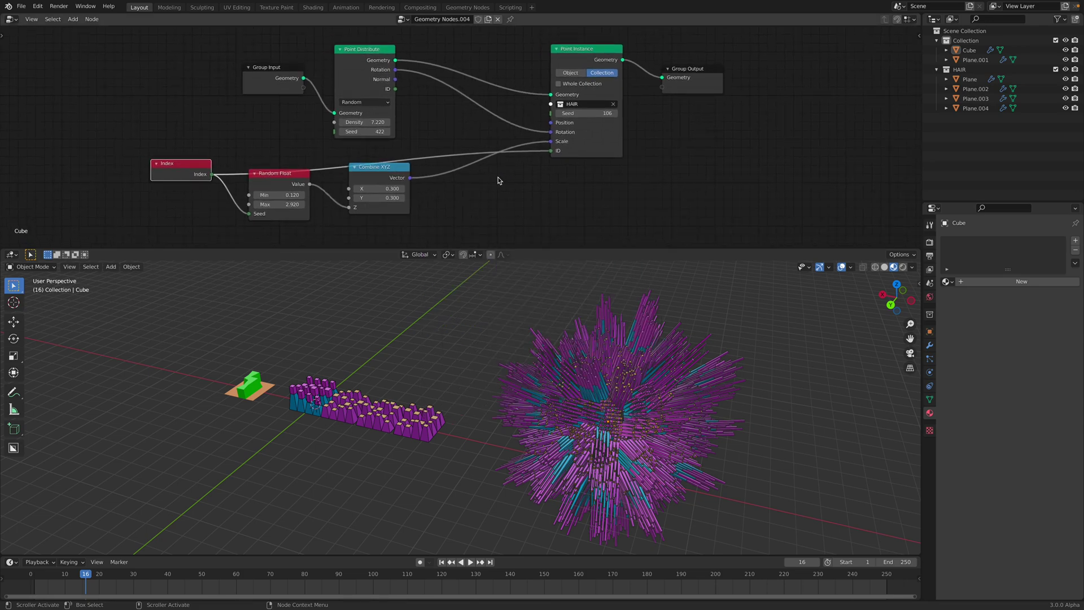
pyautogui.moveTo(497, 177); pyautogui.dragTo(525, 155, button='middle')
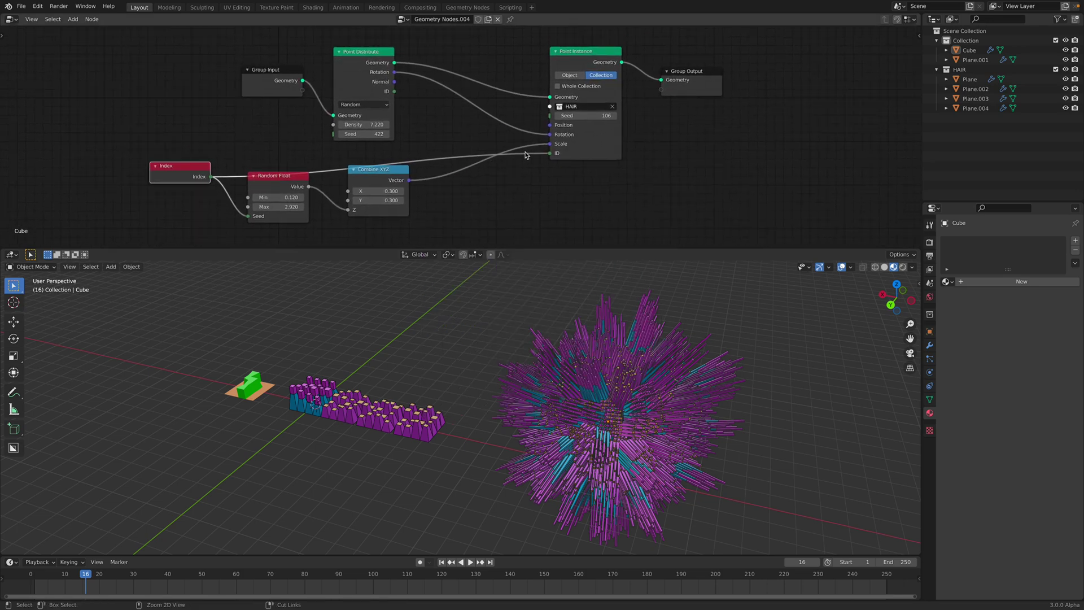
# Step: Switch to the browser, look through the Blender Developers Blog article "Attributes and Fields", and return to the donut node tree image
pyautogui.hotkey('ctrl', 'Right')
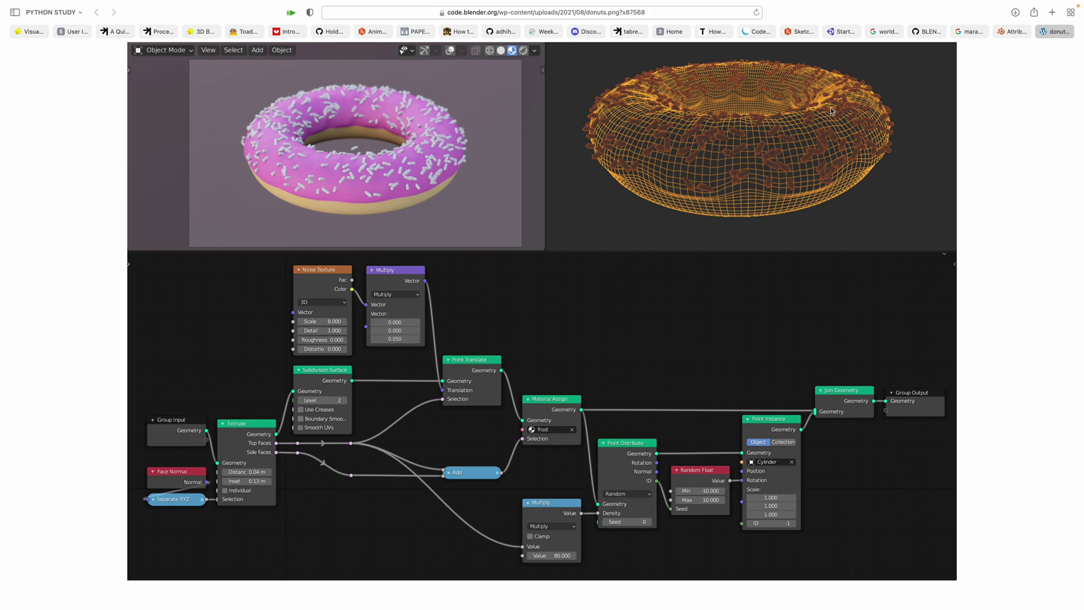
pyautogui.click(1012, 31)
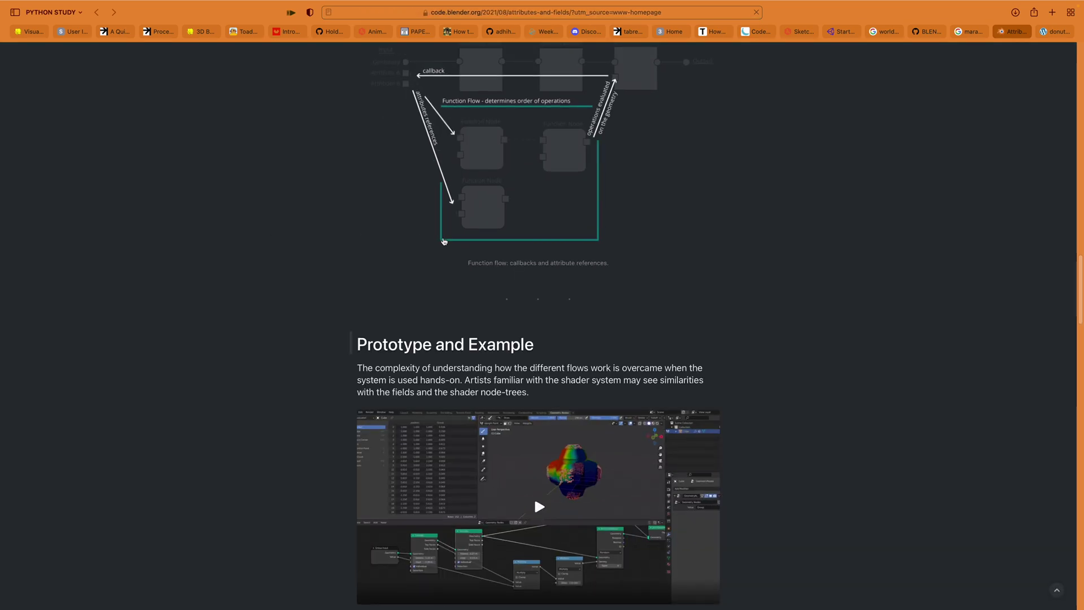
pyautogui.scroll(3, 338, 249)
pyautogui.scroll(-8, 474, 325)
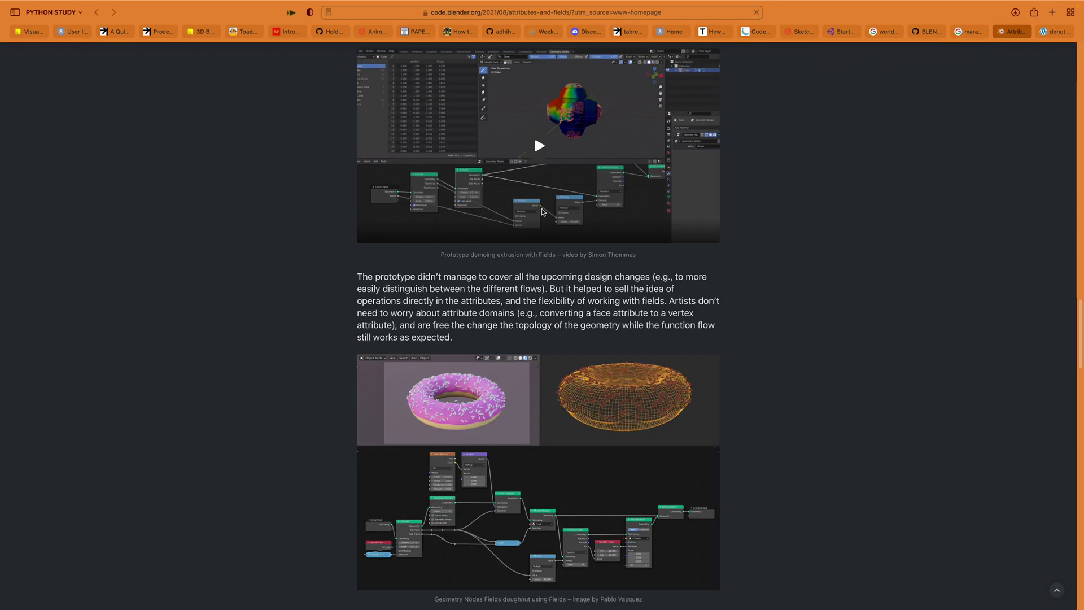
pyautogui.scroll(7, 533, 166)
pyautogui.scroll(20, 534, 166)
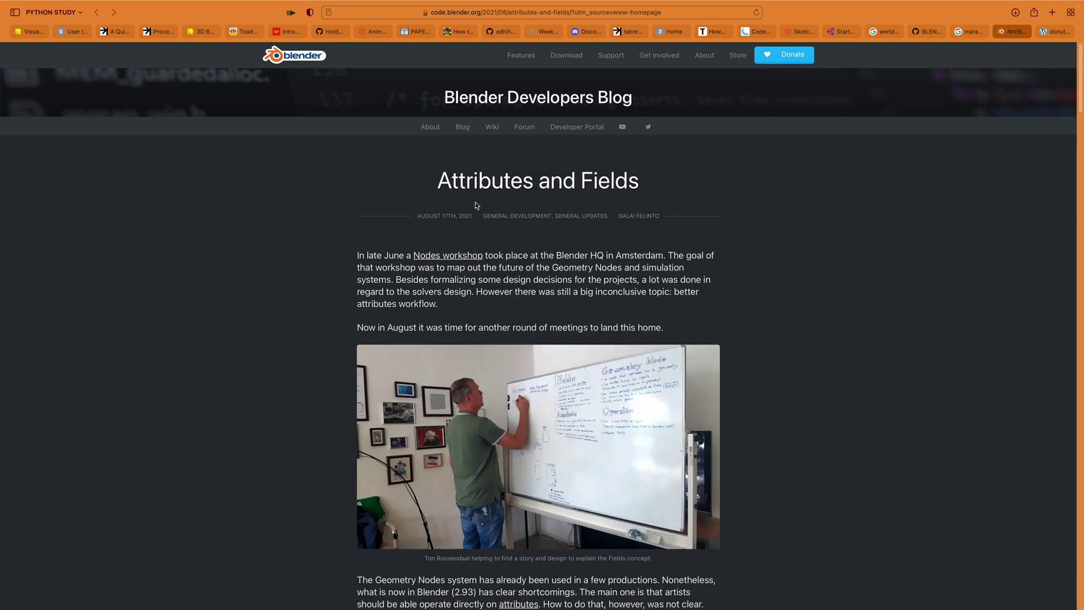
pyautogui.scroll(-20, 528, 215)
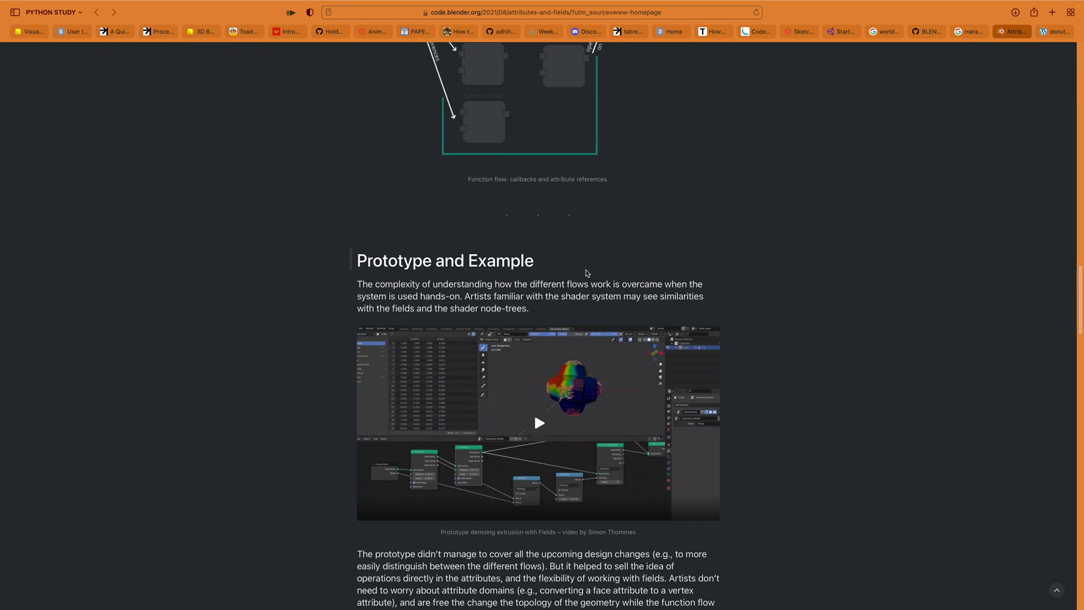
pyautogui.scroll(20, 573, 286)
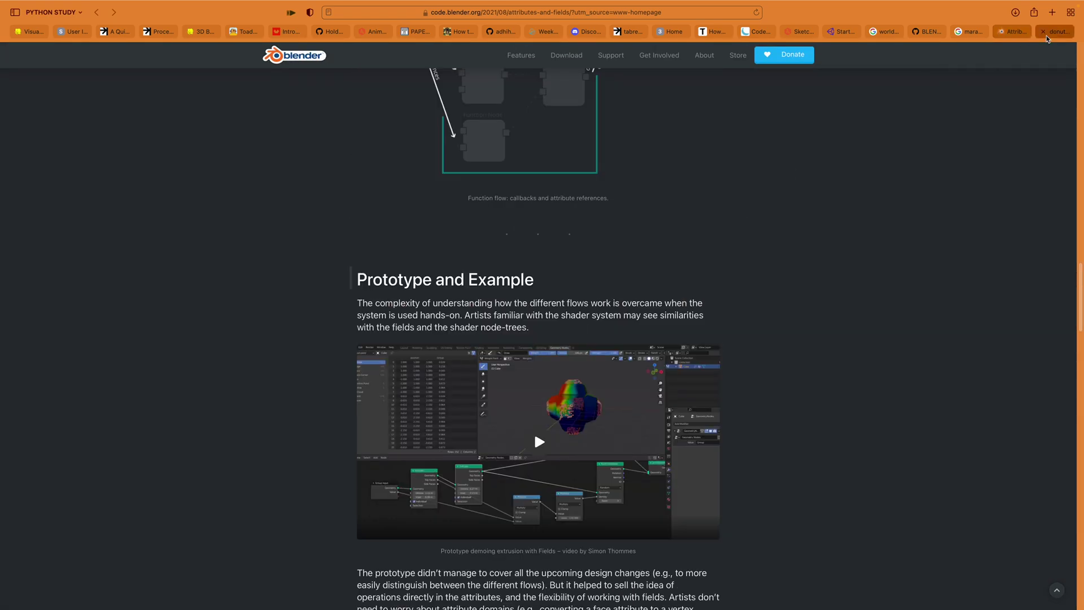
pyautogui.click(1053, 31)
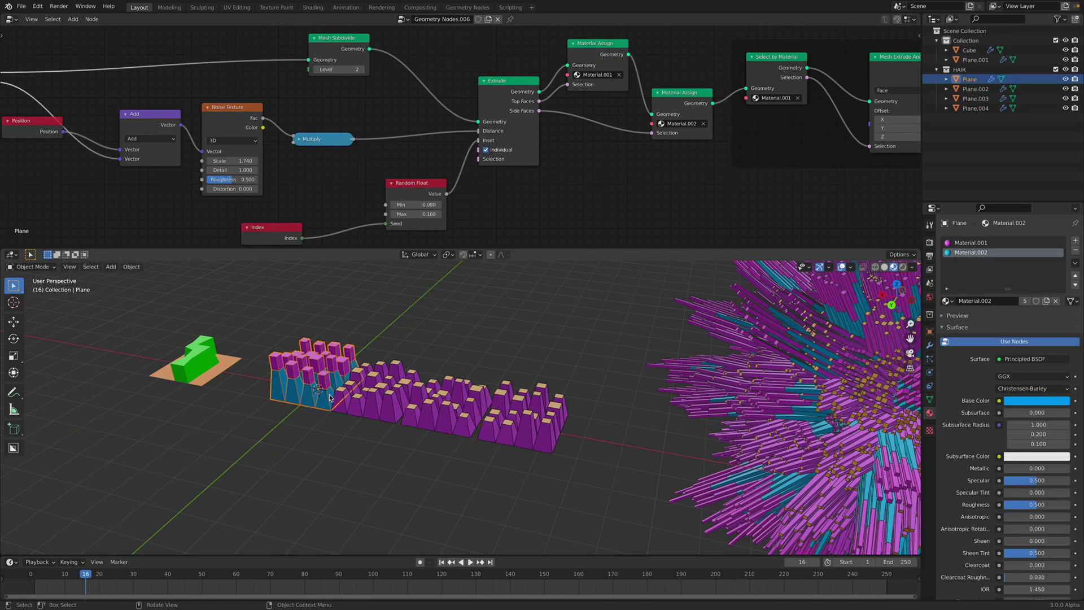
# Step: Give the node editor more height and nudge the Extrude, second Material Assign and Mesh Extrude And Move nodes in the plane's tree
pyautogui.moveTo(583, 246); pyautogui.dragTo(584, 342)
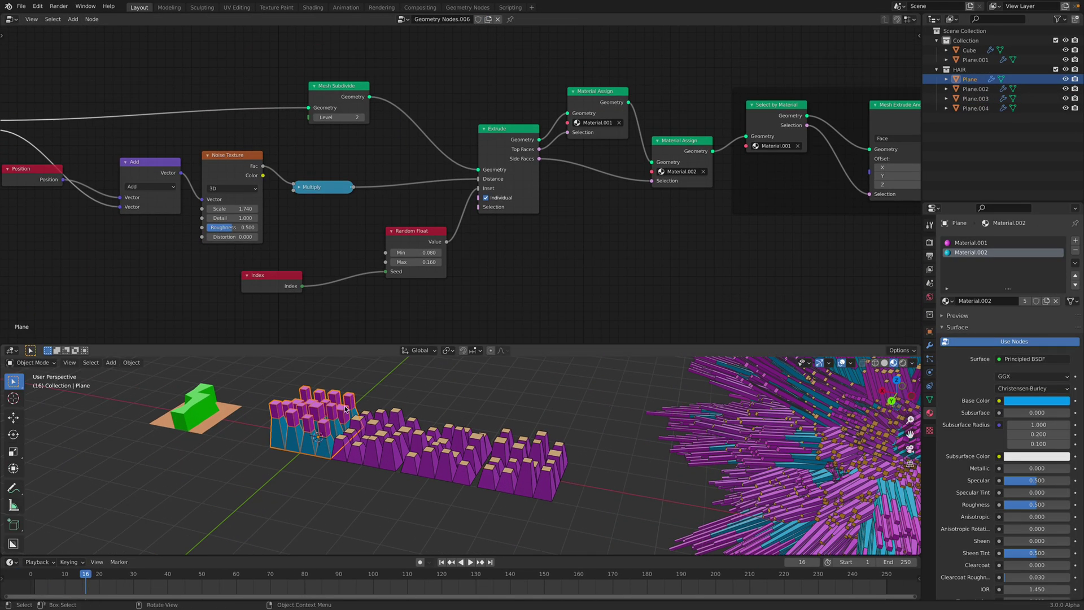
pyautogui.scroll(-2, 447, 226)
pyautogui.moveTo(504, 145); pyautogui.dragTo(504, 136)
pyautogui.moveTo(796, 134); pyautogui.dragTo(703, 134, button='middle')
pyautogui.scroll(2, 703, 135)
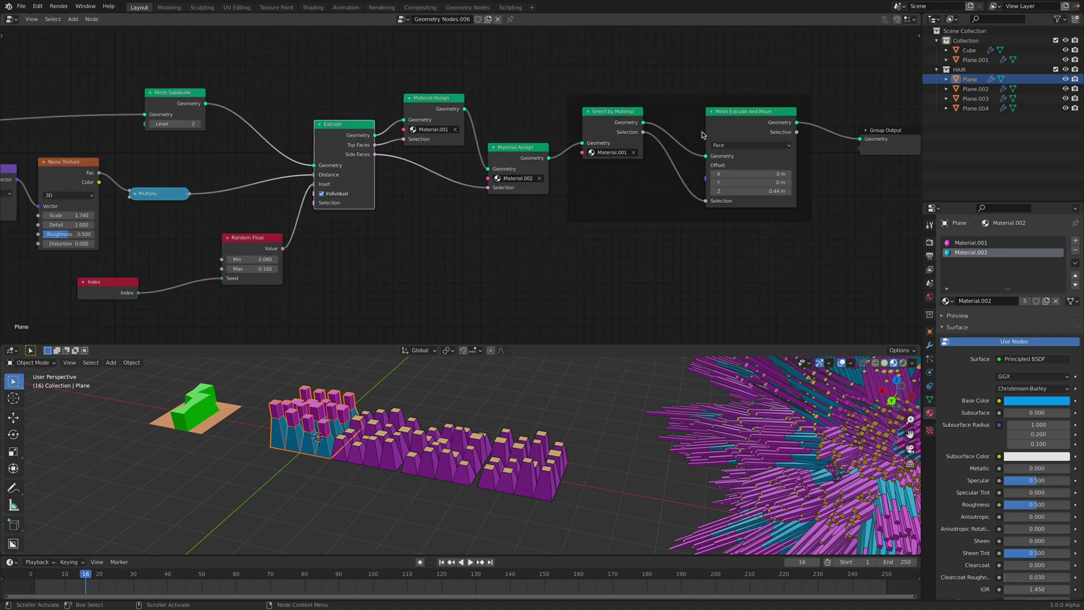
pyautogui.click(725, 119)
pyautogui.moveTo(725, 118); pyautogui.dragTo(722, 118)
pyautogui.moveTo(537, 148); pyautogui.dragTo(538, 144)
pyautogui.moveTo(744, 112); pyautogui.dragTo(759, 112)
pyautogui.moveTo(370, 124); pyautogui.dragTo(375, 128)
pyautogui.moveTo(756, 111); pyautogui.dragTo(749, 124)
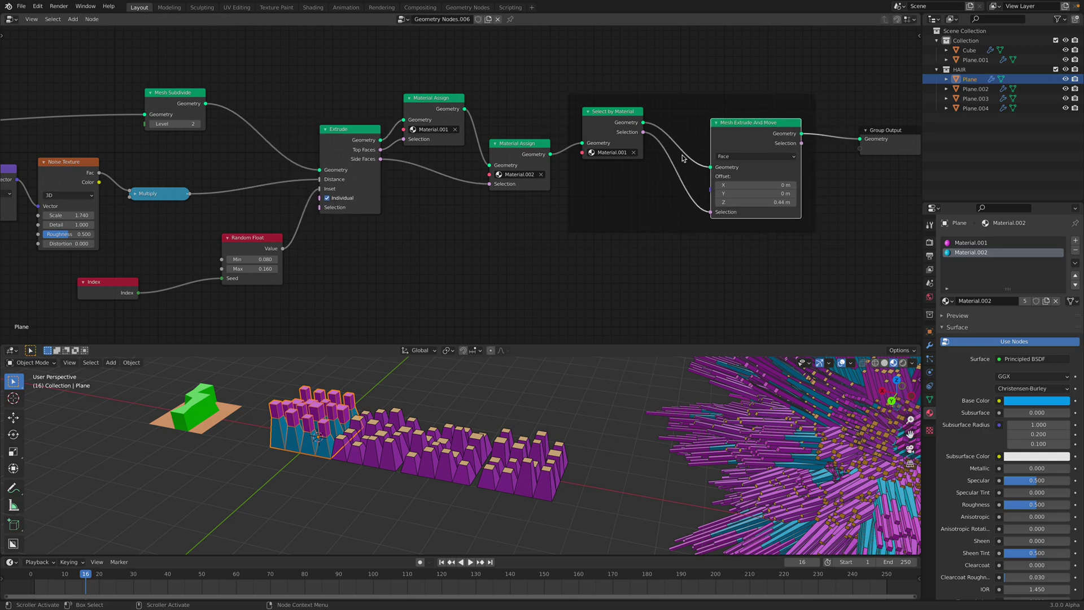
# Step: Select the second plane in the row and then the scattered cube to show each one's node tree
pyautogui.moveTo(459, 476); pyautogui.dragTo(476, 475, button='middle')
pyautogui.click(346, 455)
pyautogui.keyDown('shift'); pyautogui.moveTo(733, 429); pyautogui.dragTo(509, 425, button='middle'); pyautogui.keyUp('shift')
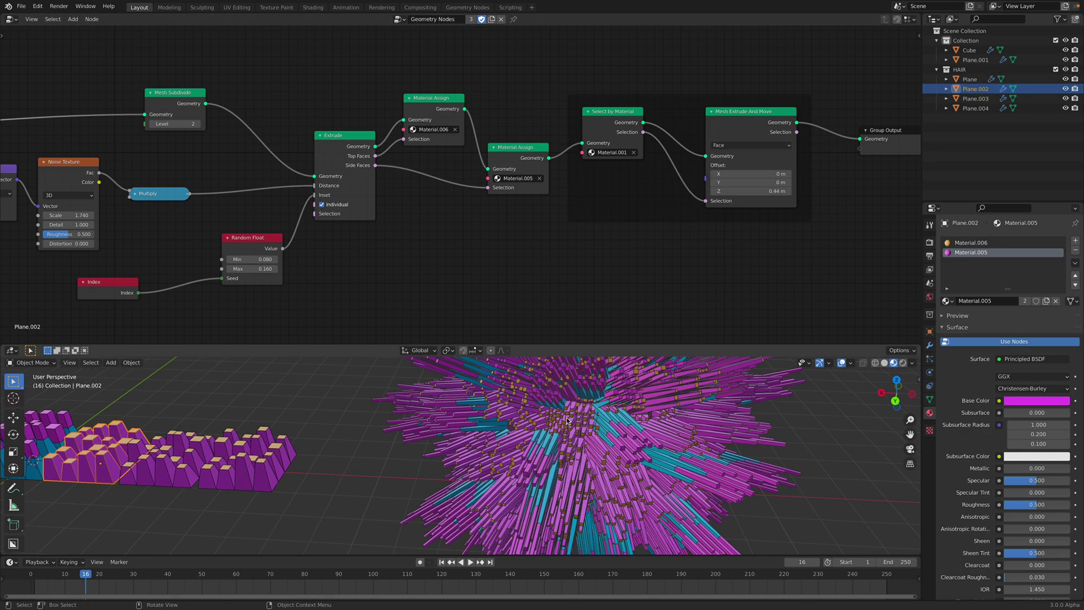
pyautogui.click(566, 418)
# Step: Reposition the Group Output, Point Instance and Index nodes in the cube's tree, and set the Point Instance seed to 160
pyautogui.moveTo(507, 232); pyautogui.dragTo(626, 220, button='middle')
pyautogui.click(607, 105)
pyautogui.moveTo(643, 112); pyautogui.dragTo(666, 122)
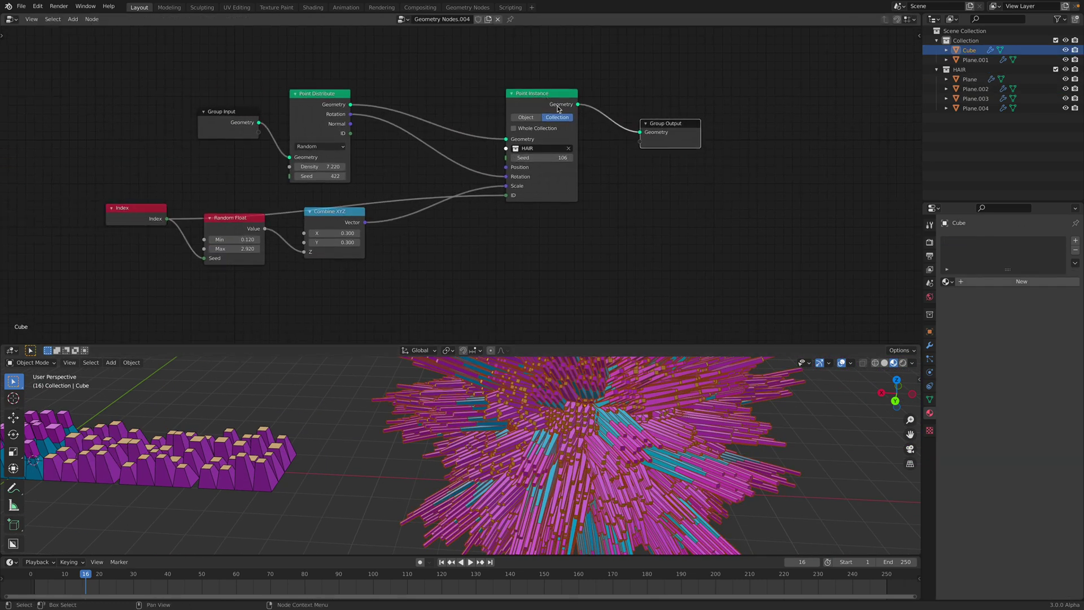
pyautogui.moveTo(555, 106); pyautogui.dragTo(549, 91)
pyautogui.moveTo(547, 142)
pyautogui.mouseDown()
pyautogui.moveTo(599, 143)
pyautogui.moveTo(556, 118)
pyautogui.moveTo(548, 134)
pyautogui.mouseUp()
pyautogui.moveTo(531, 358); pyautogui.dragTo(558, 403, button='middle')
pyautogui.moveTo(522, 208); pyautogui.dragTo(523, 220)
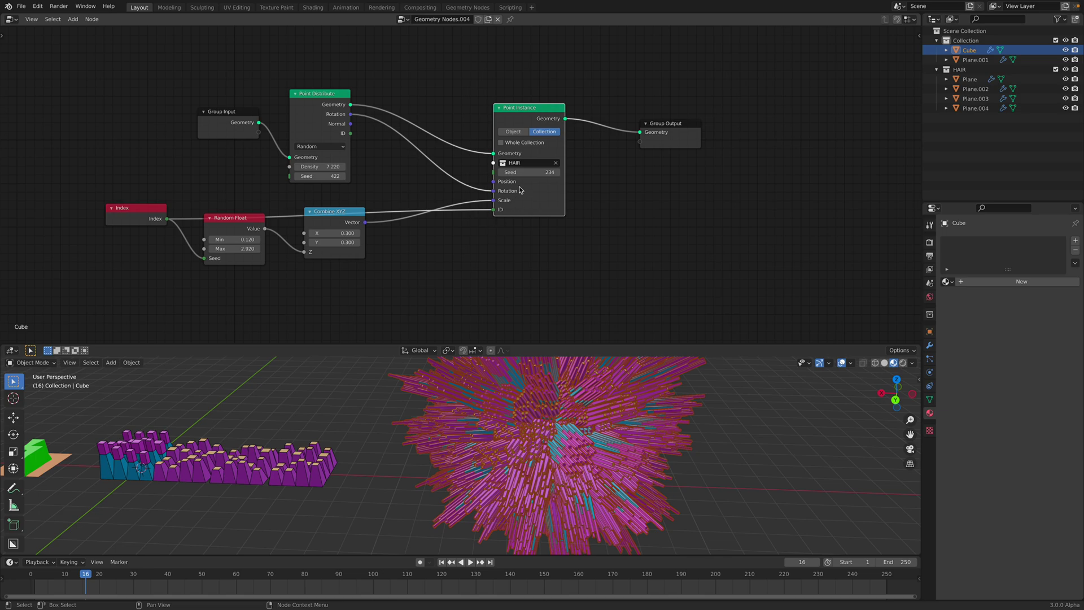
pyautogui.moveTo(530, 172); pyautogui.dragTo(505, 172)
pyautogui.moveTo(139, 207); pyautogui.dragTo(146, 200)
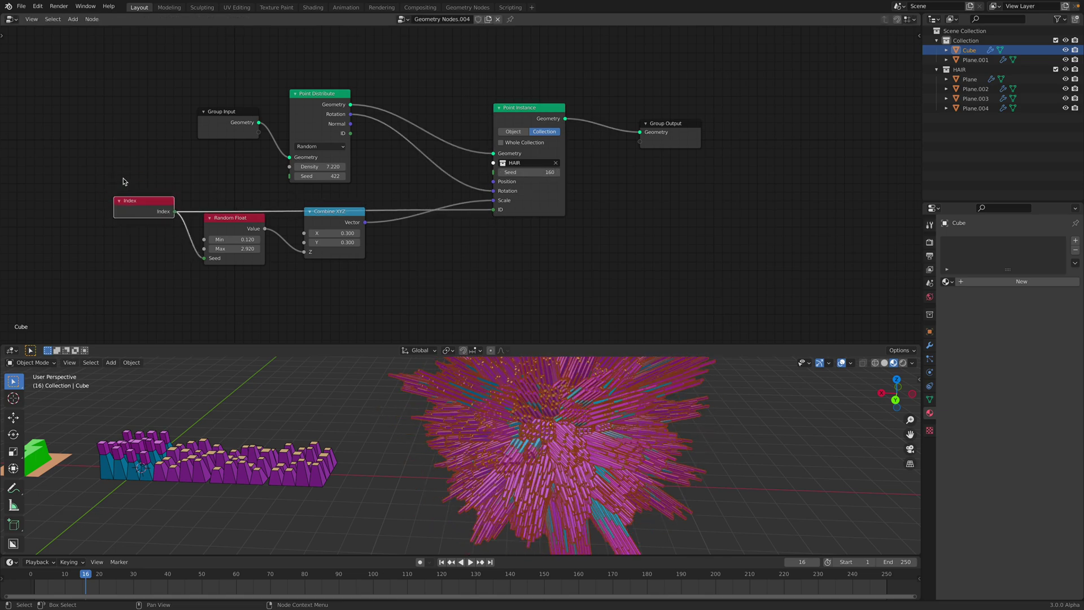
# Step: Add a Position node above the Index node and delete it again
pyautogui.hotkey('shift', 'a')
pyautogui.write('posi')
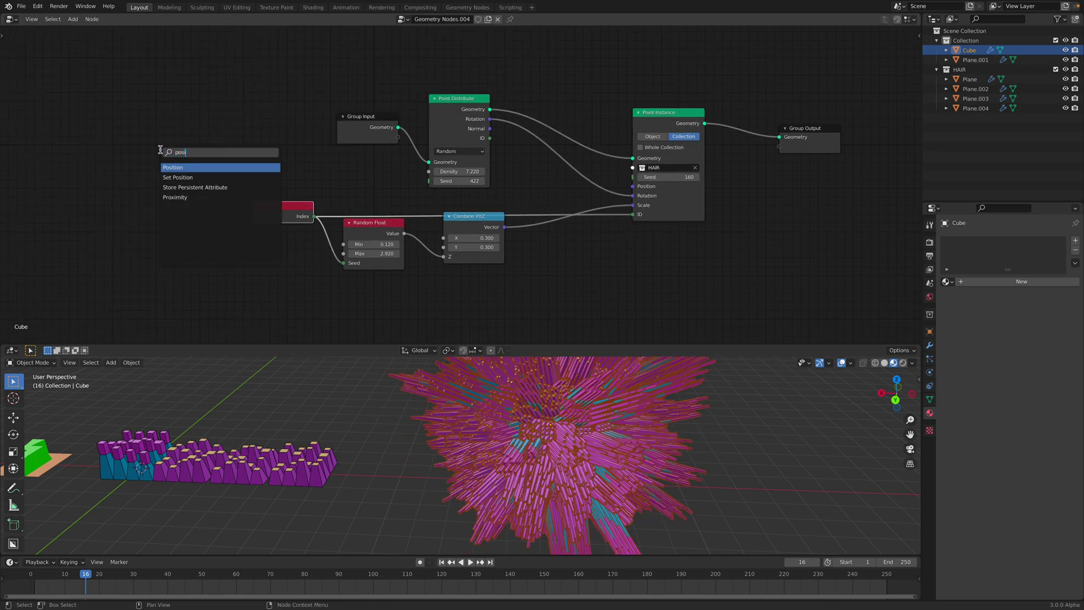
pyautogui.press('Return')
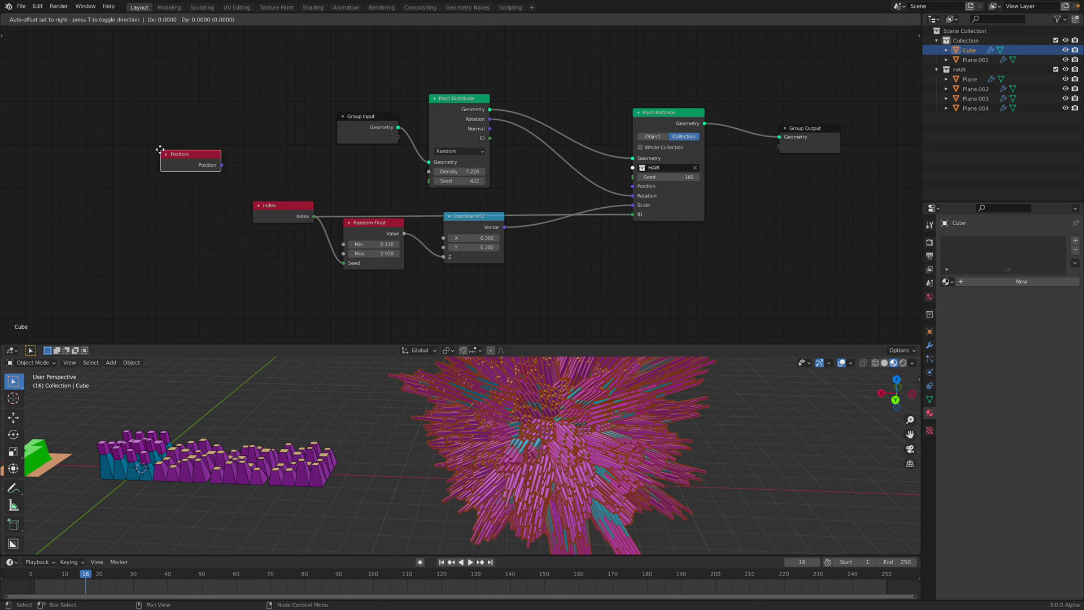
pyautogui.click(275, 175)
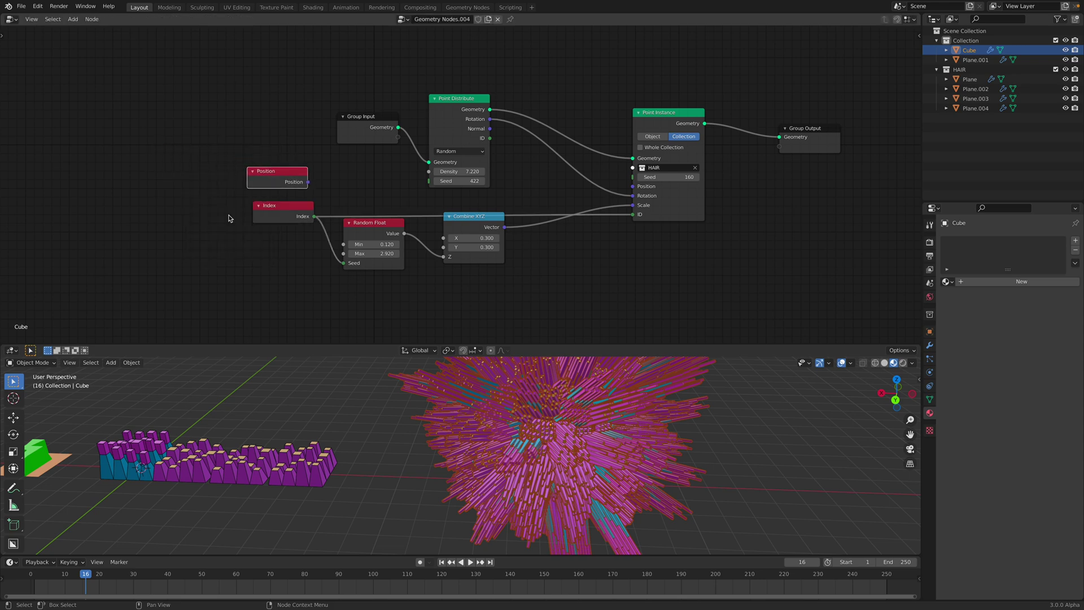
pyautogui.press('x')
# Step: Save the file with the cube's node tree framed, give the 3D viewport more height and deselect the cube
pyautogui.press('Home')
pyautogui.hotkey('ctrl', 's')
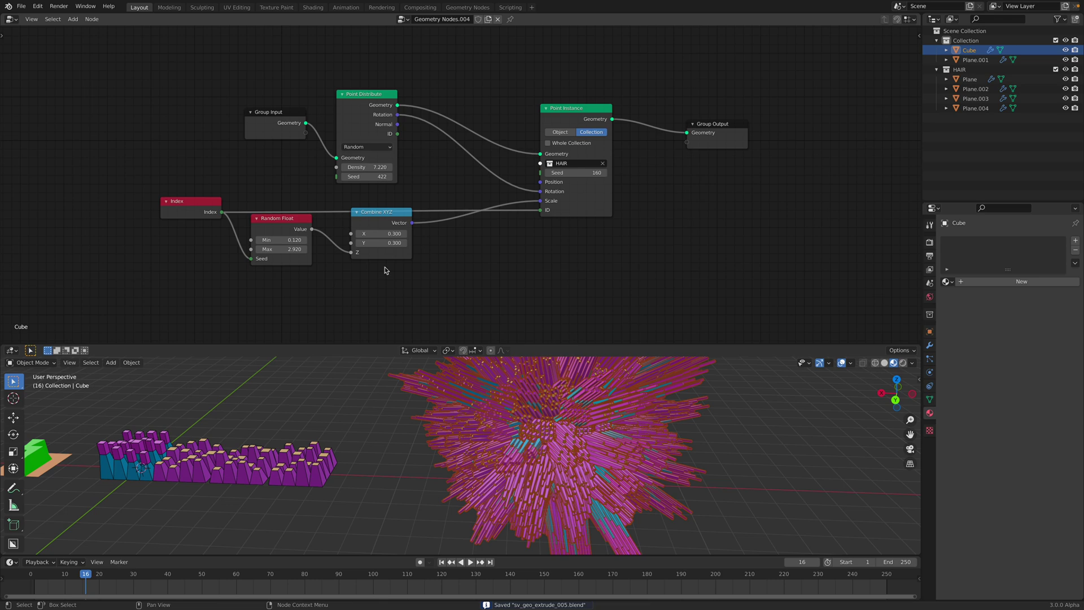
pyautogui.moveTo(451, 342); pyautogui.dragTo(406, 227)
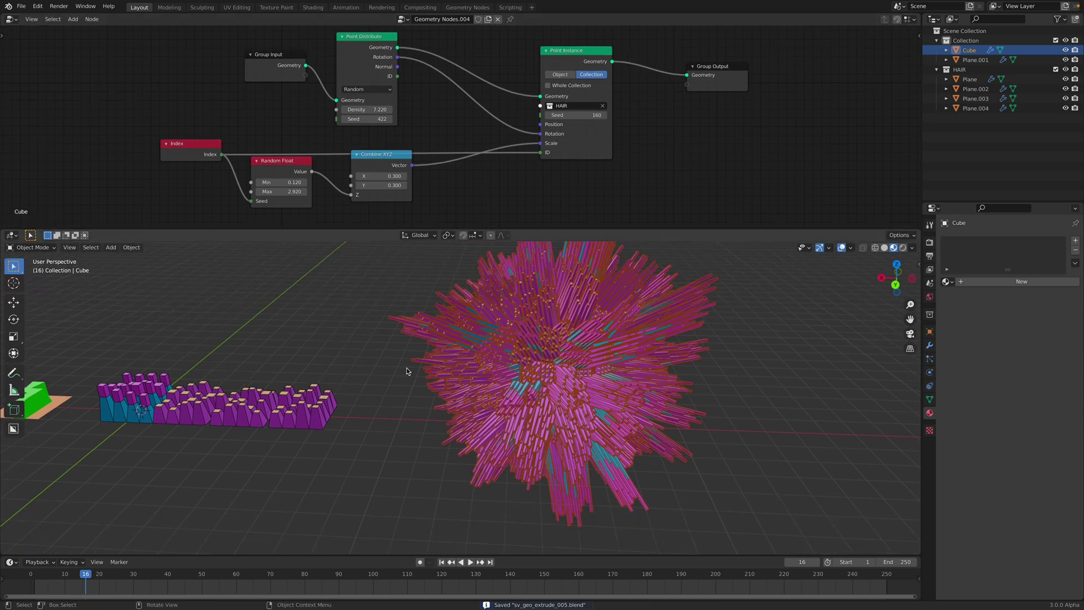
pyautogui.keyDown('shift'); pyautogui.moveTo(407, 371); pyautogui.dragTo(422, 370, button='middle'); pyautogui.keyUp('shift')
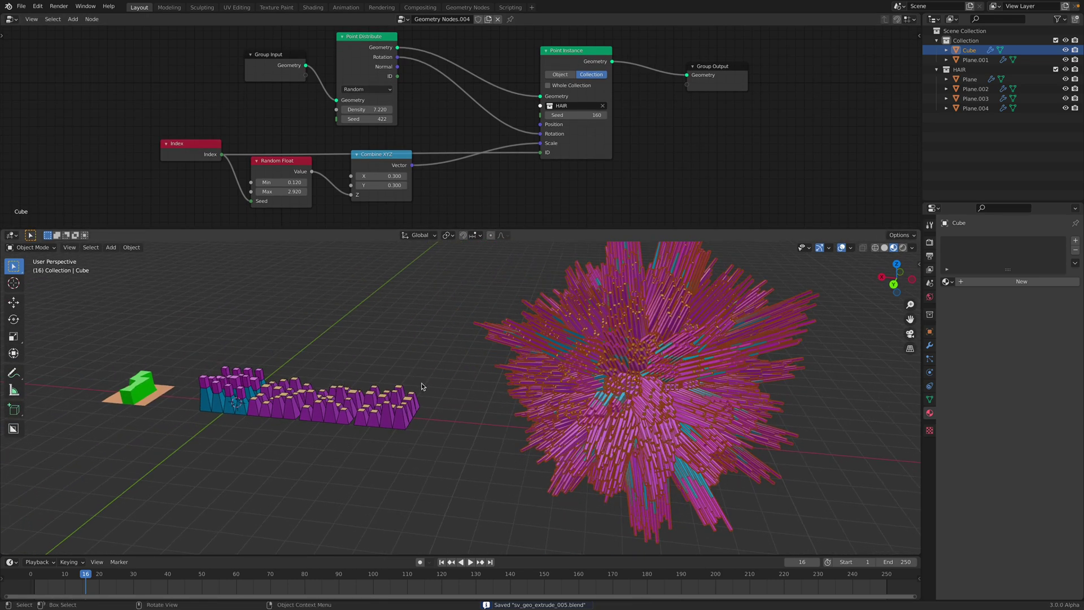
pyautogui.click(451, 358)
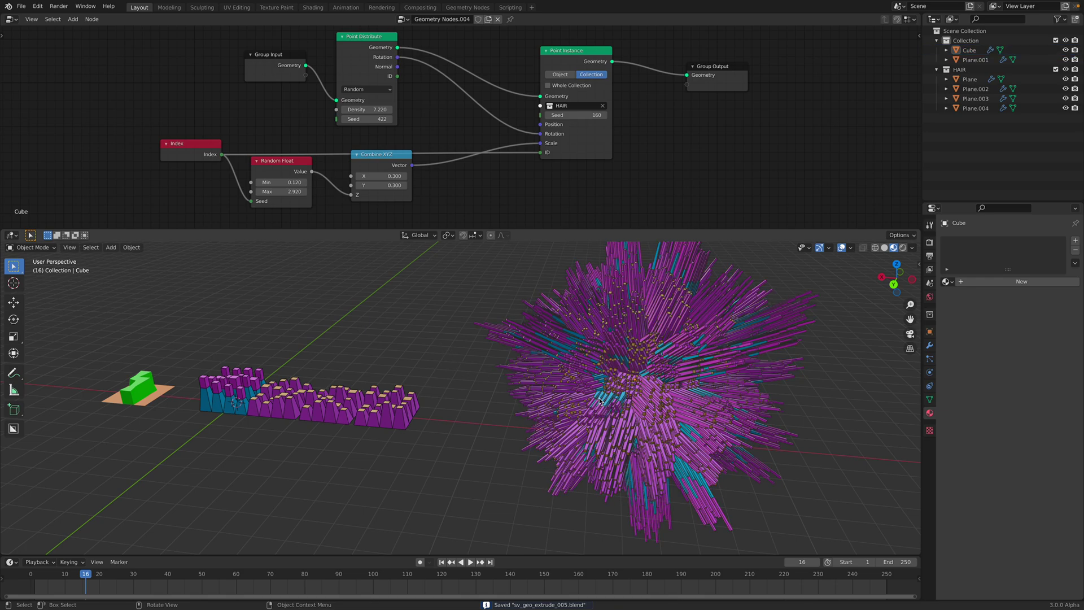
# Step: Examine the instances scattered over the cube and the row of planes from several angles and distances
pyautogui.click(601, 401)
pyautogui.moveTo(517, 402)
pyautogui.mouseDown(button='middle')
pyautogui.moveTo(520, 381)
pyautogui.moveTo(505, 387)
pyautogui.moveTo(479, 372)
pyautogui.moveTo(540, 420)
pyautogui.moveTo(516, 387)
pyautogui.mouseUp(button='middle')
pyautogui.click(476, 354)
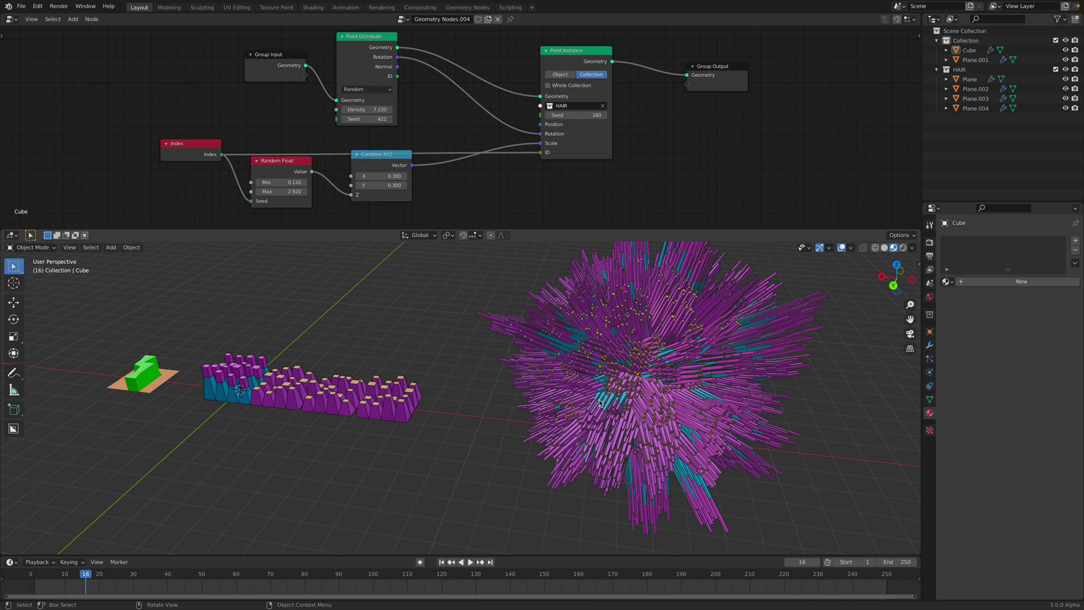
pyautogui.moveTo(600, 403); pyautogui.dragTo(564, 355, button='middle')
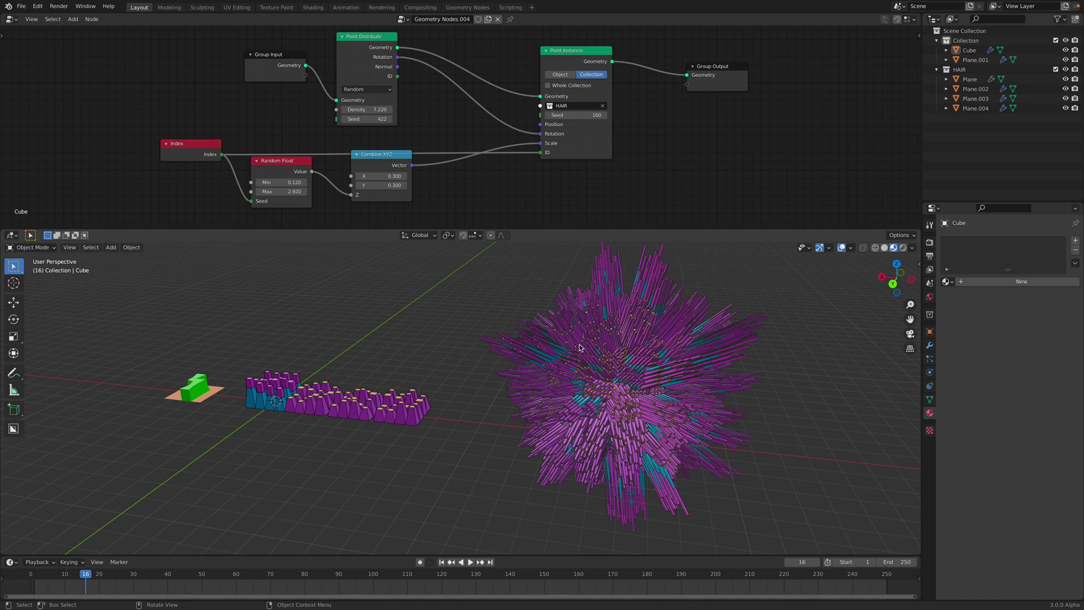
pyautogui.moveTo(579, 347); pyautogui.dragTo(395, 390, button='middle')
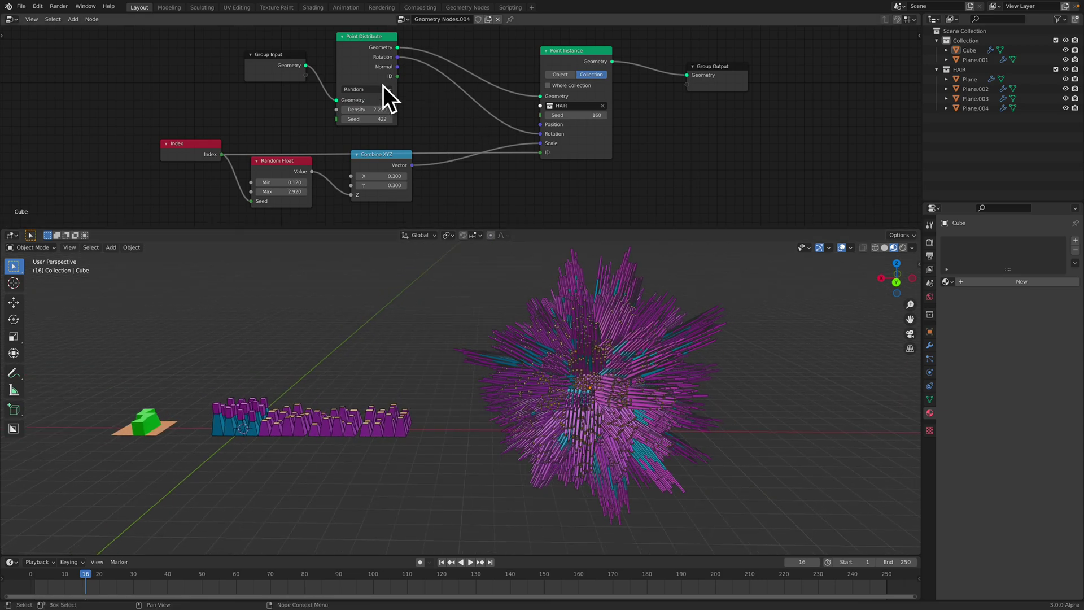
pyautogui.moveTo(543, 349); pyautogui.dragTo(528, 362, button='middle')
pyautogui.scroll(2, 529, 358)
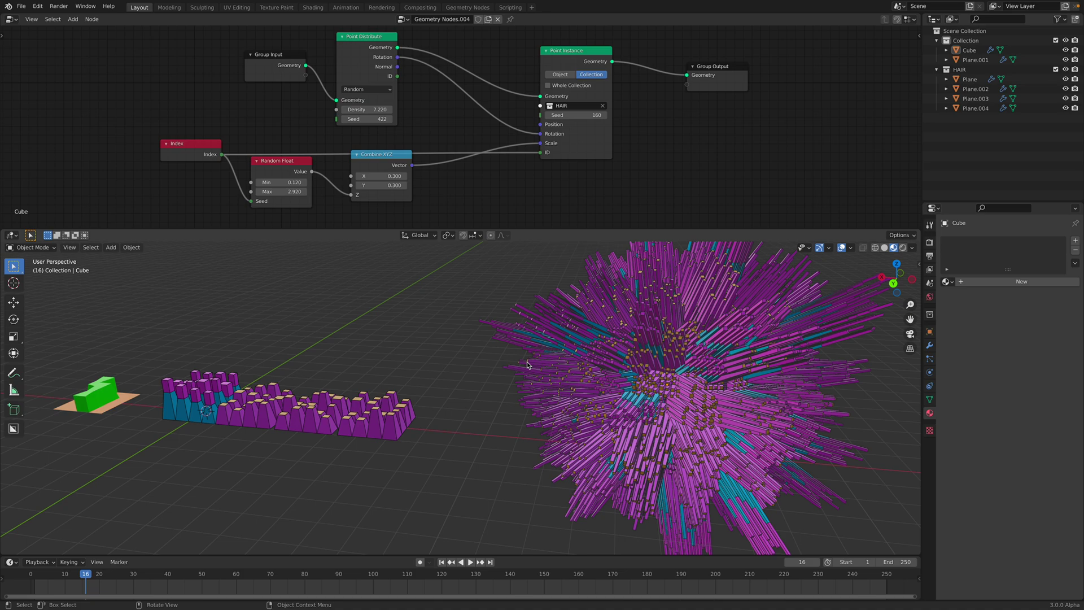
pyautogui.scroll(-2, 497, 359)
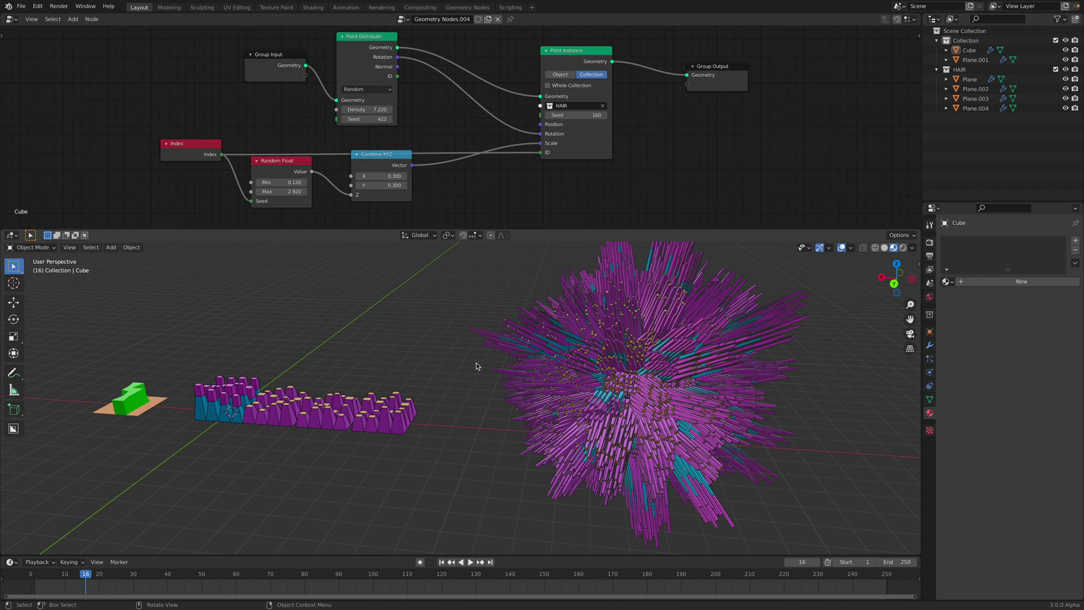
pyautogui.moveTo(526, 365); pyautogui.dragTo(319, 390, button='middle')
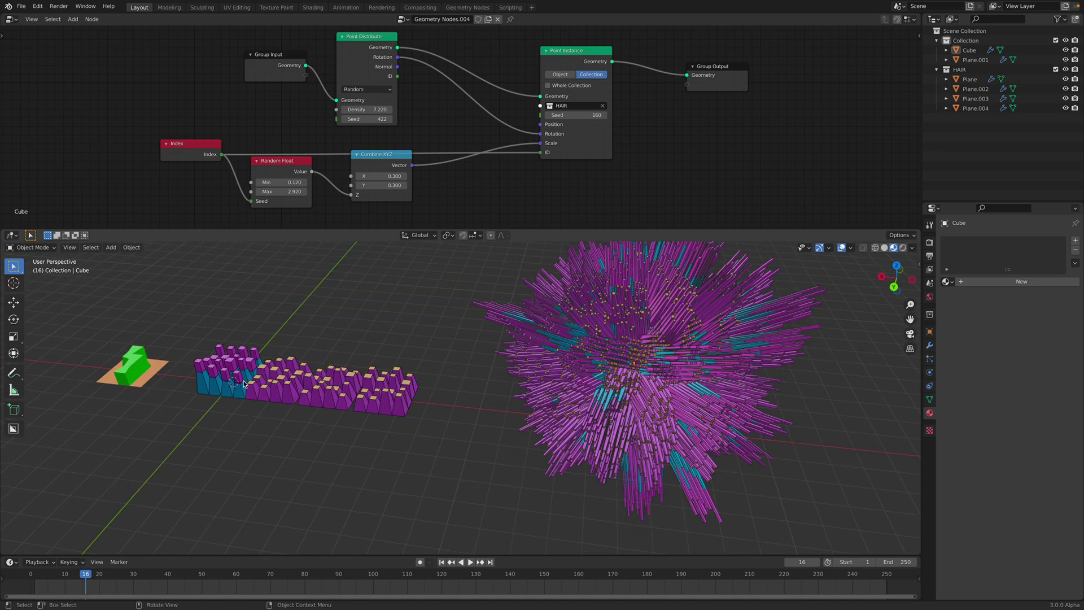
# Step: Select the first plane in the row and show its complete node tree together with all the objects in the scene
pyautogui.keyDown('shift'); pyautogui.moveTo(244, 384); pyautogui.dragTo(336, 383, button='middle'); pyautogui.keyUp('shift')
pyautogui.click(373, 384)
pyautogui.scroll(2, 436, 383)
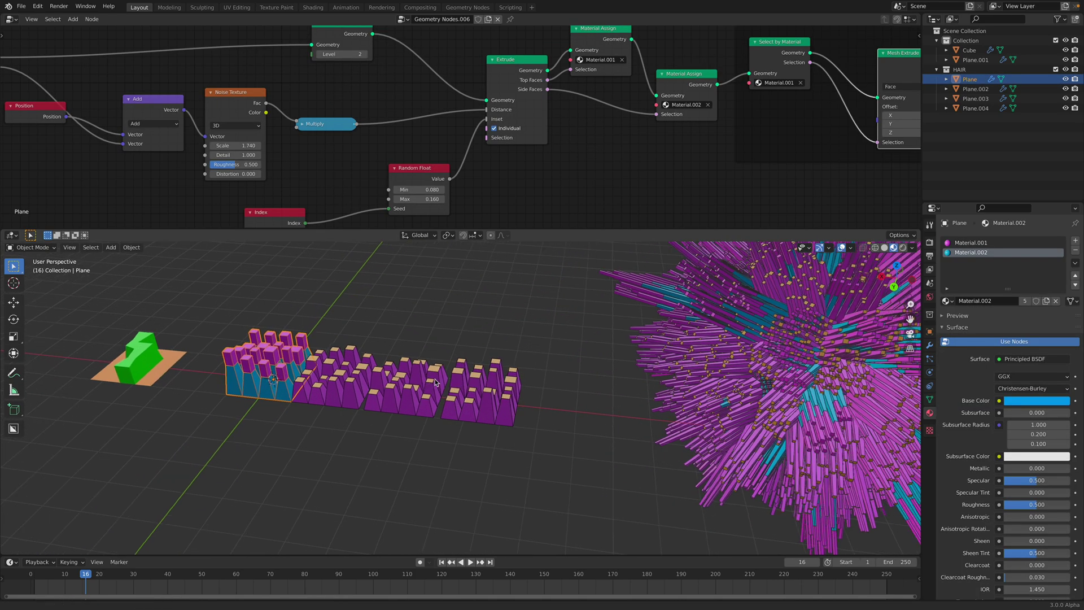
pyautogui.scroll(-3, 436, 383)
pyautogui.scroll(-2, 527, 178)
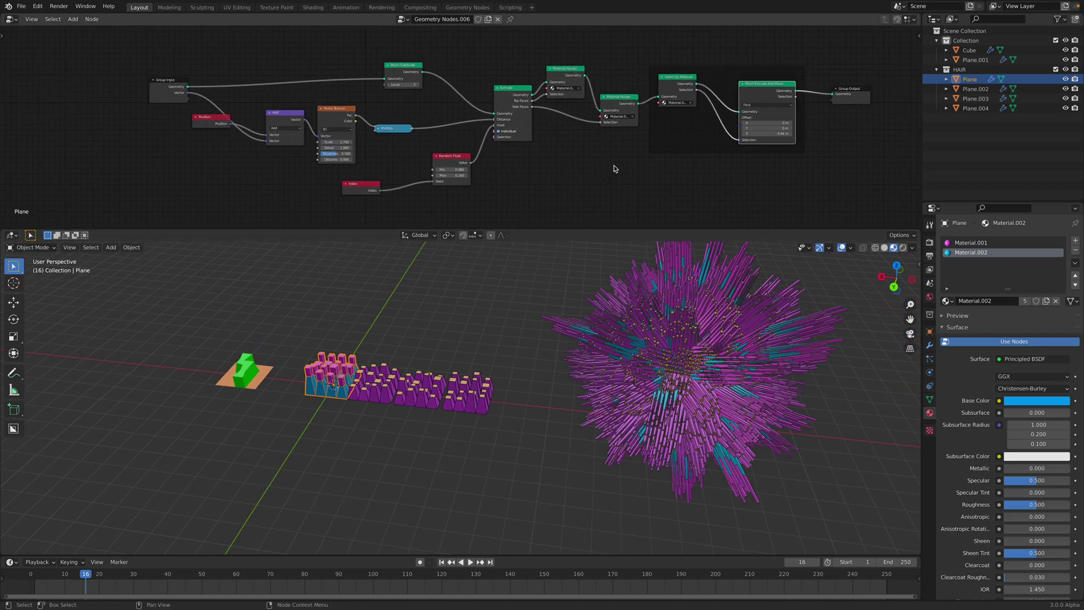